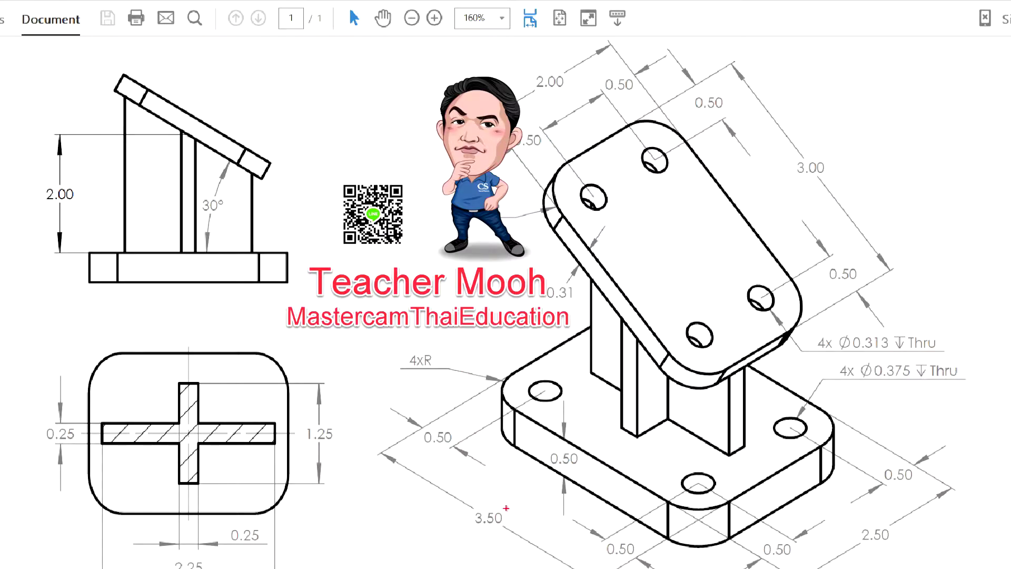
Step: Circle the base's 3.50 and 2.50 dimensions and mark the cross section's centre
left_click_drag(512, 512, 514, 518)
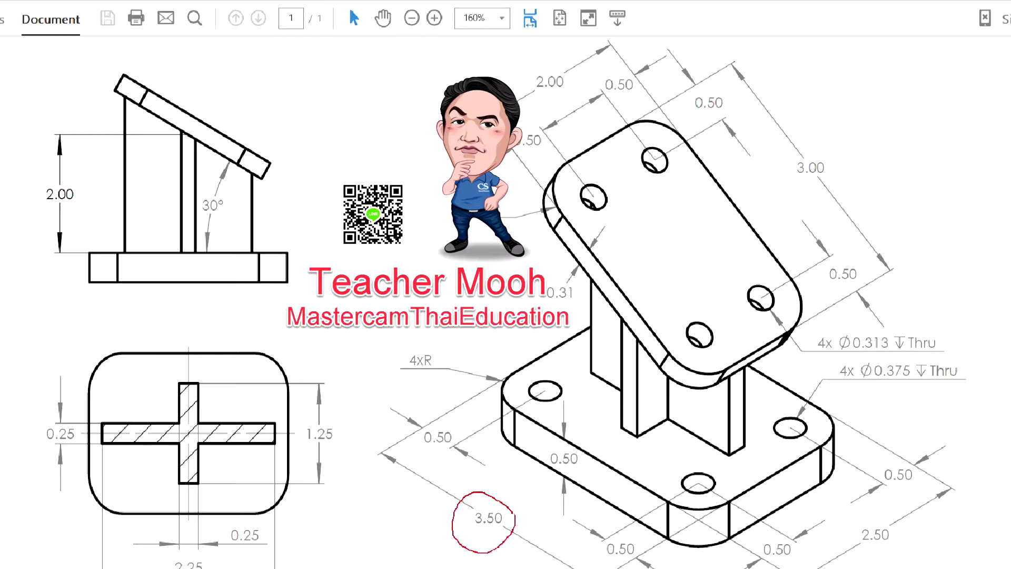
left_click_drag(890, 519, 890, 522)
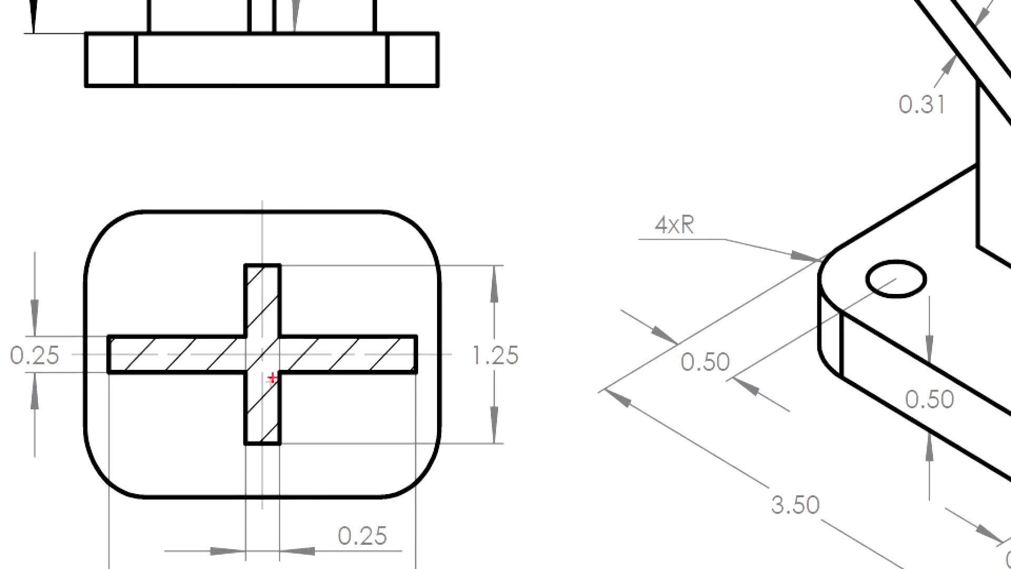
mouse_move(262, 348)
left_mouse_down()
mouse_move(266, 362)
mouse_move(255, 345)
left_mouse_up()
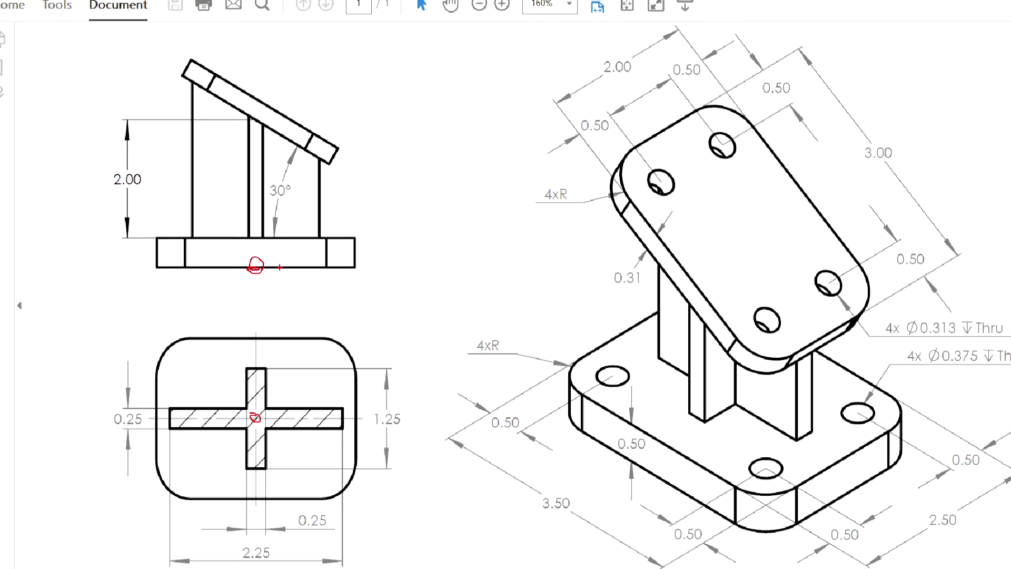
Step: Draw centre lines through the front view and the cross, then clear the ink
left_click_drag(266, 268, 401, 268)
left_click_drag(255, 416, 255, 310)
left_click_drag(257, 419, 408, 419)
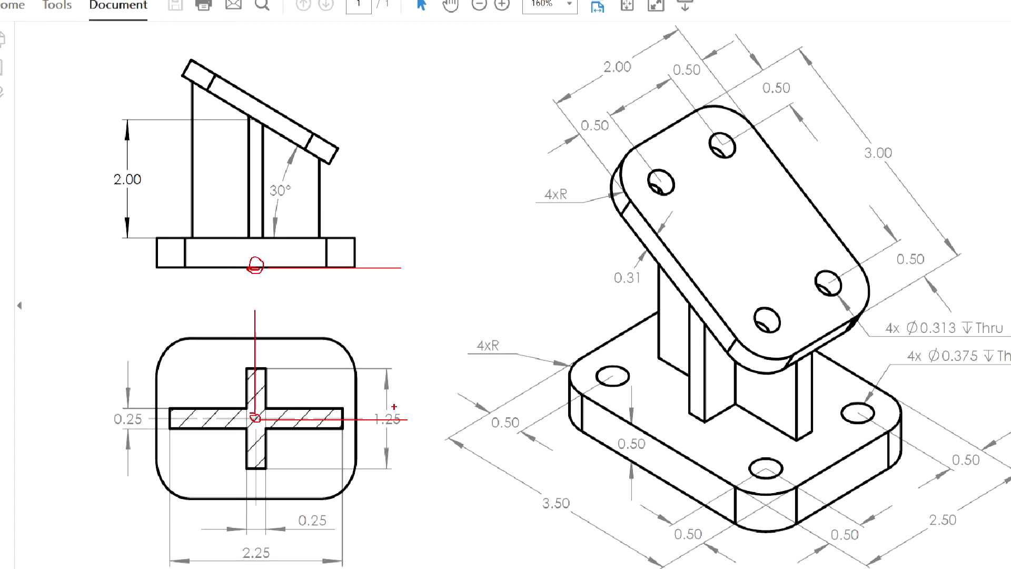
key("Escape")
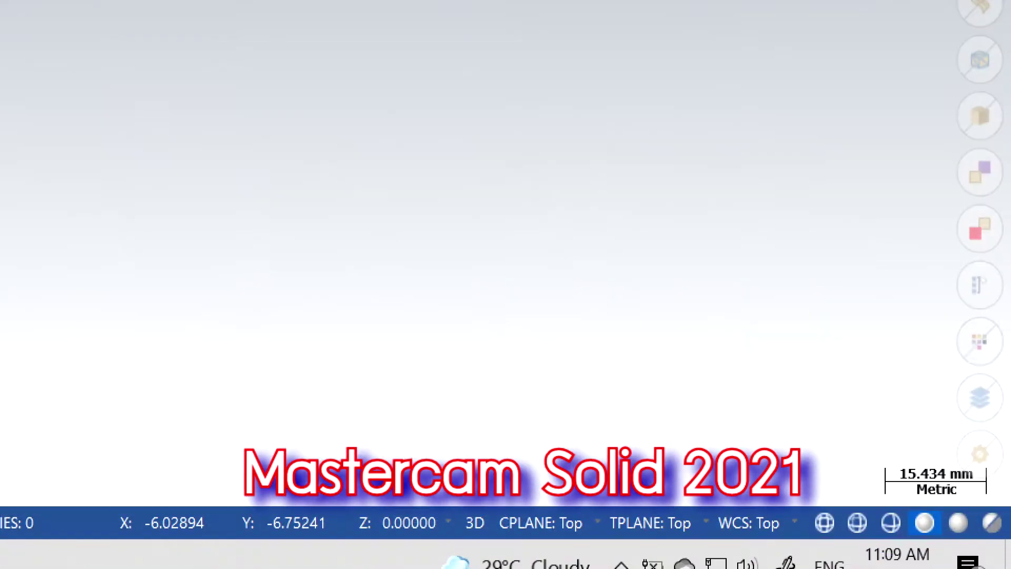
Step: Mark the units scale with arrows on screen, then clear the marks
left_click_drag(858, 451, 1007, 406)
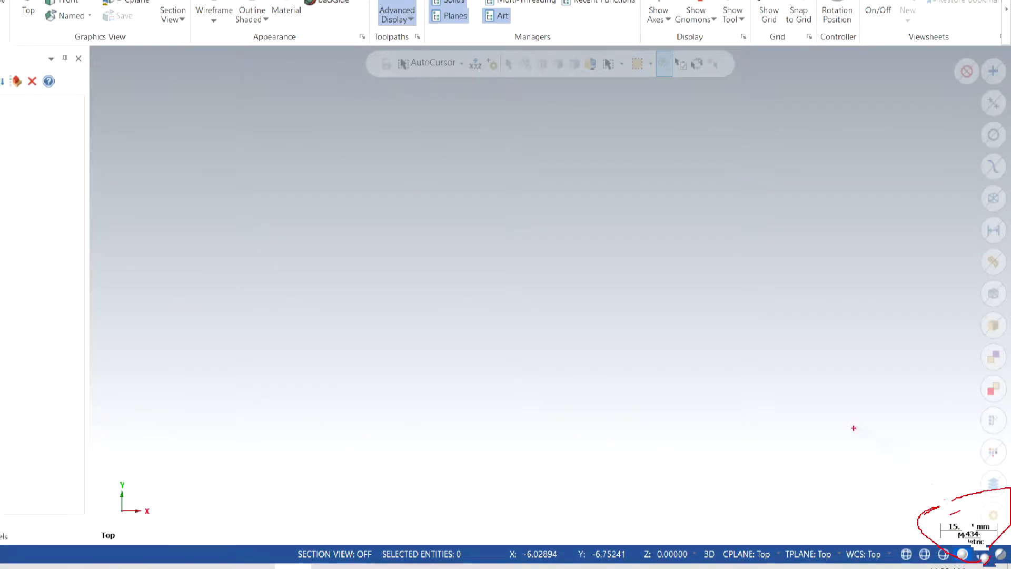
left_click_drag(833, 420, 920, 501)
left_click_drag(887, 455, 907, 514)
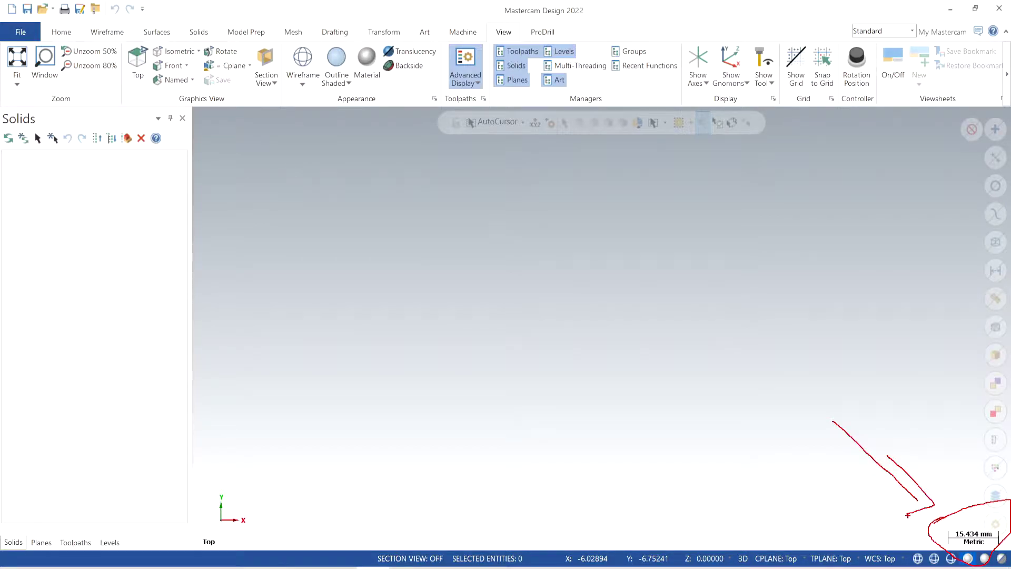
key("Escape")
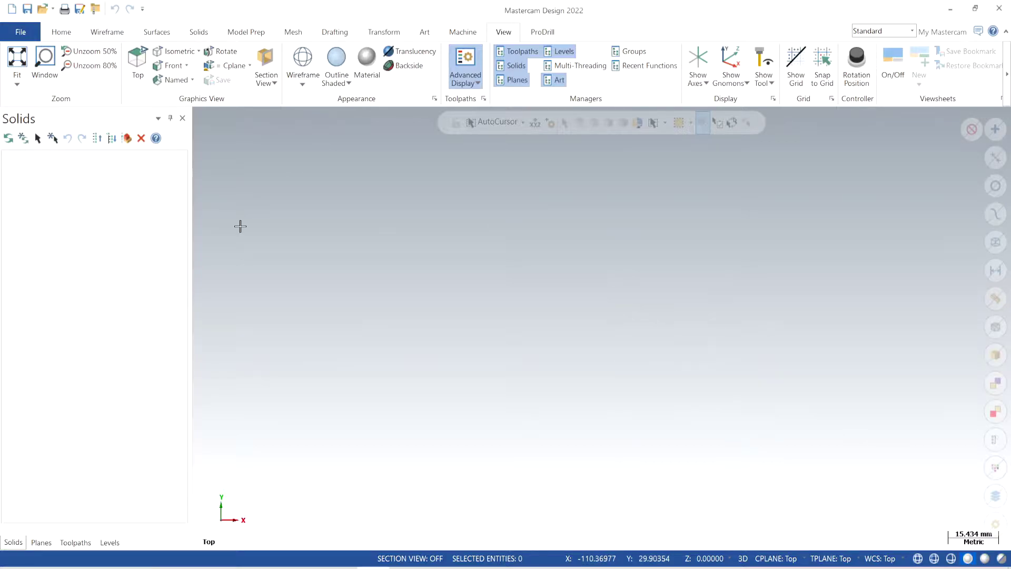
Step: Switch the current configuration from metric to the Inch mcamx.config
left_click(35, 33)
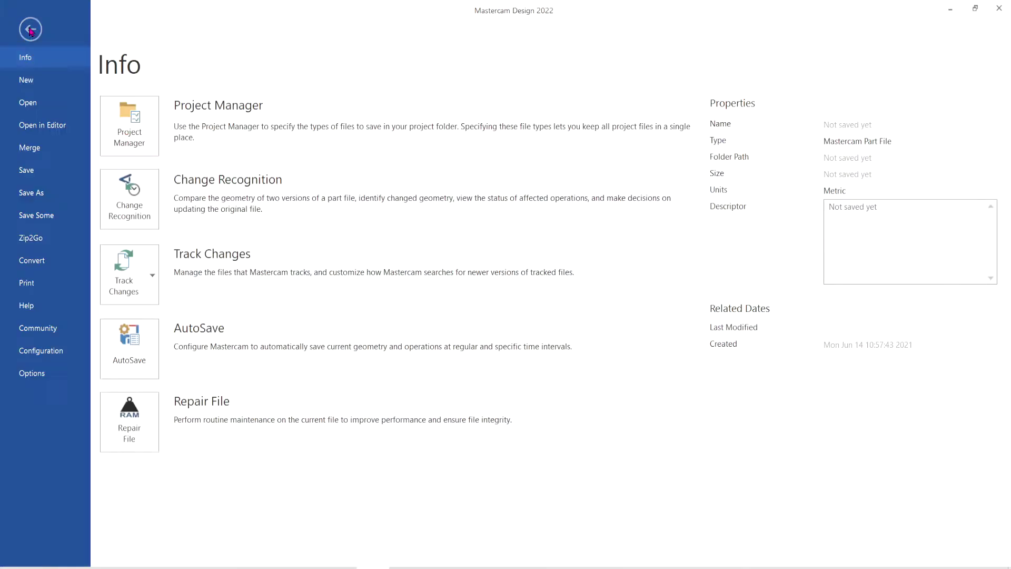
left_click(57, 350)
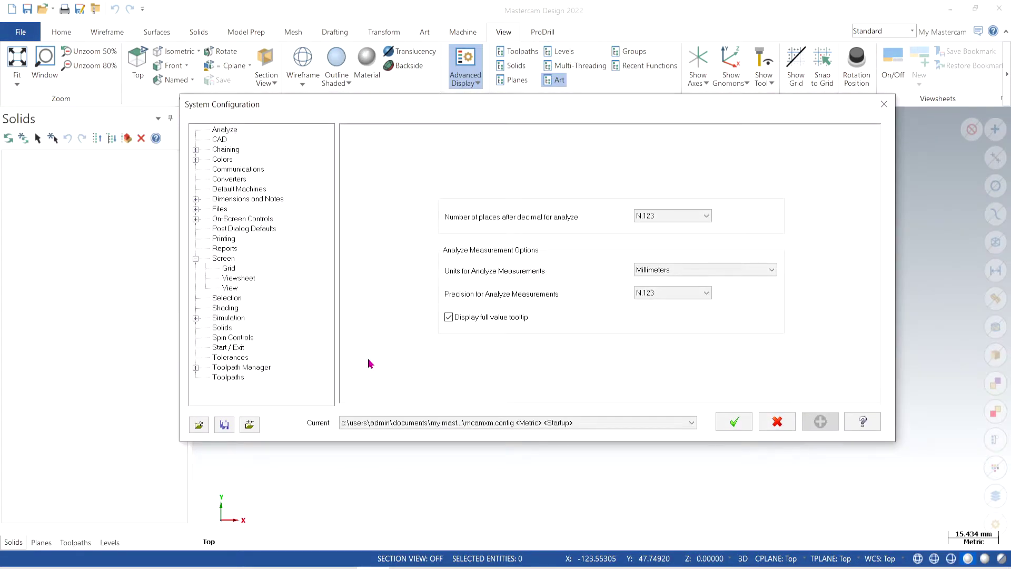
left_click(564, 424)
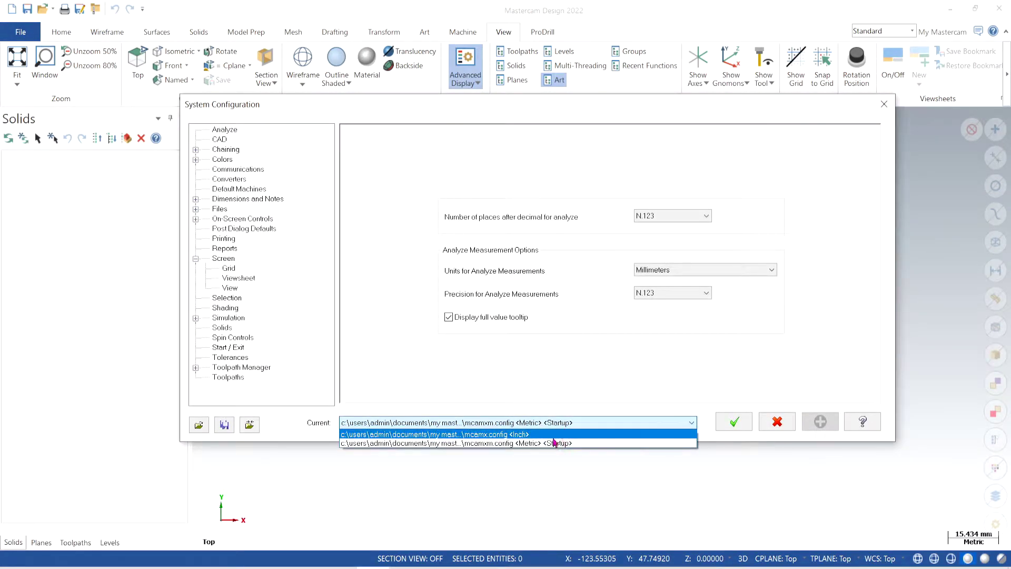
left_click(518, 435)
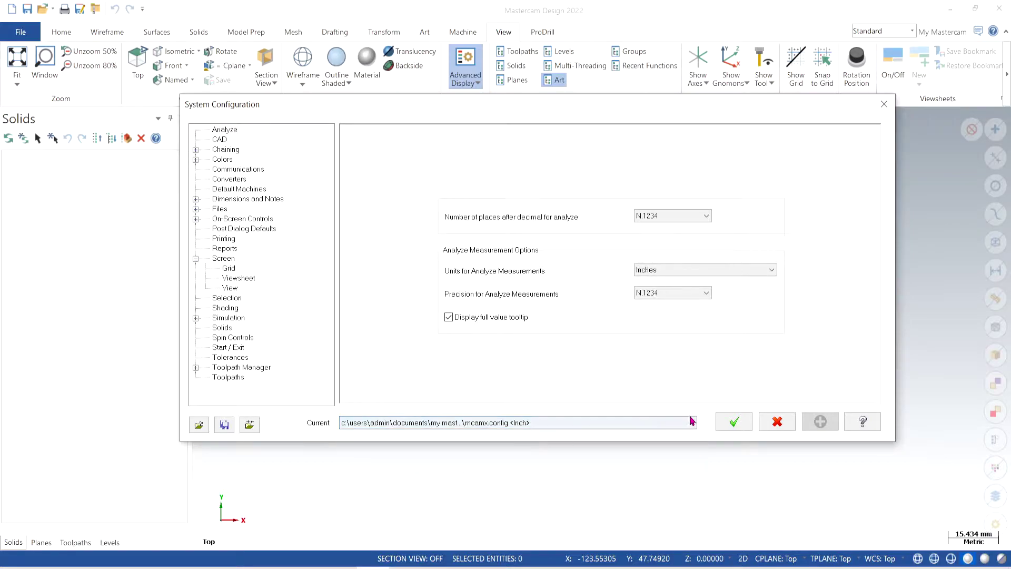
left_click(732, 428)
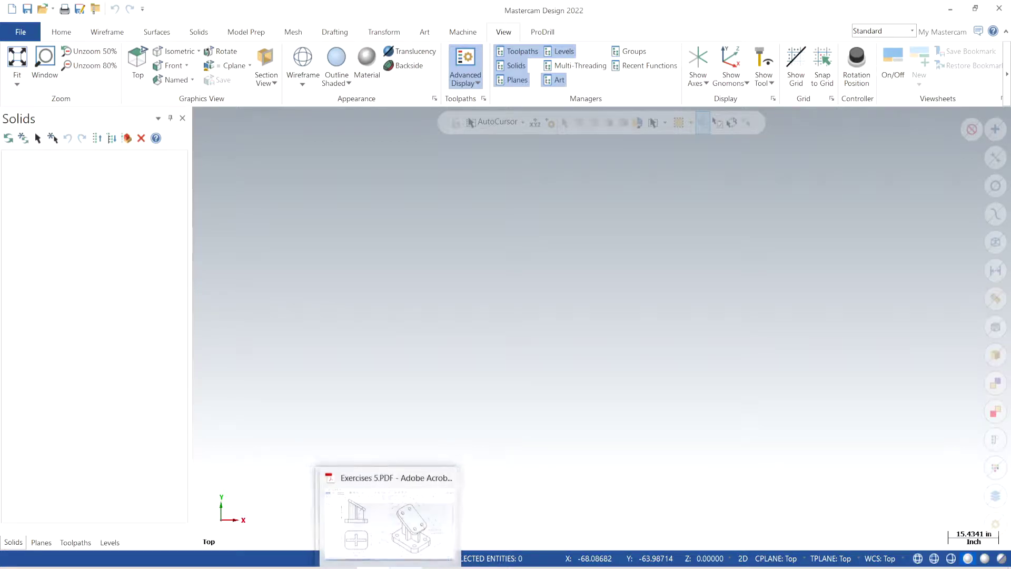
Step: Bring back the Exercises 5 bracket drawing and circle the 3.50 and 2.50 dimensions
left_click(384, 567)
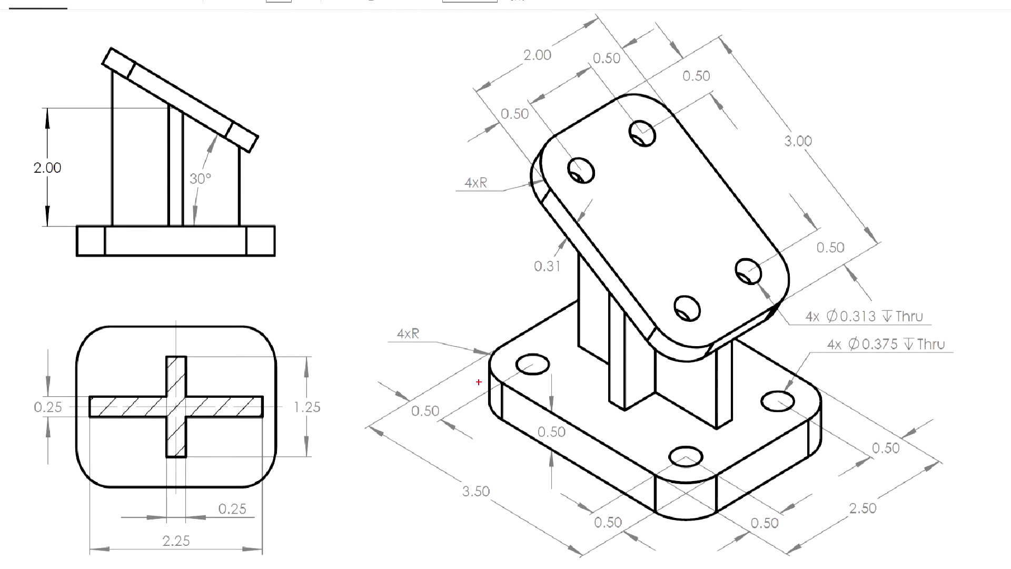
mouse_move(503, 482)
left_mouse_down()
mouse_move(452, 493)
mouse_move(490, 485)
left_mouse_up()
mouse_move(875, 493)
left_mouse_down()
mouse_move(823, 487)
mouse_move(866, 483)
left_mouse_up()
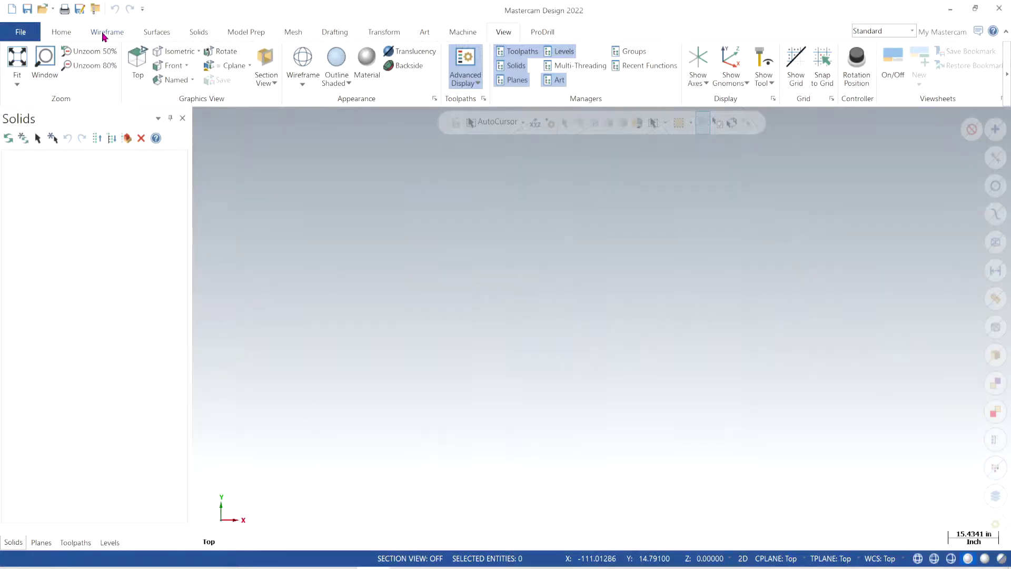
Step: Start a rectangle with the plane gnomon shown and the view set to isometric
left_click(103, 36)
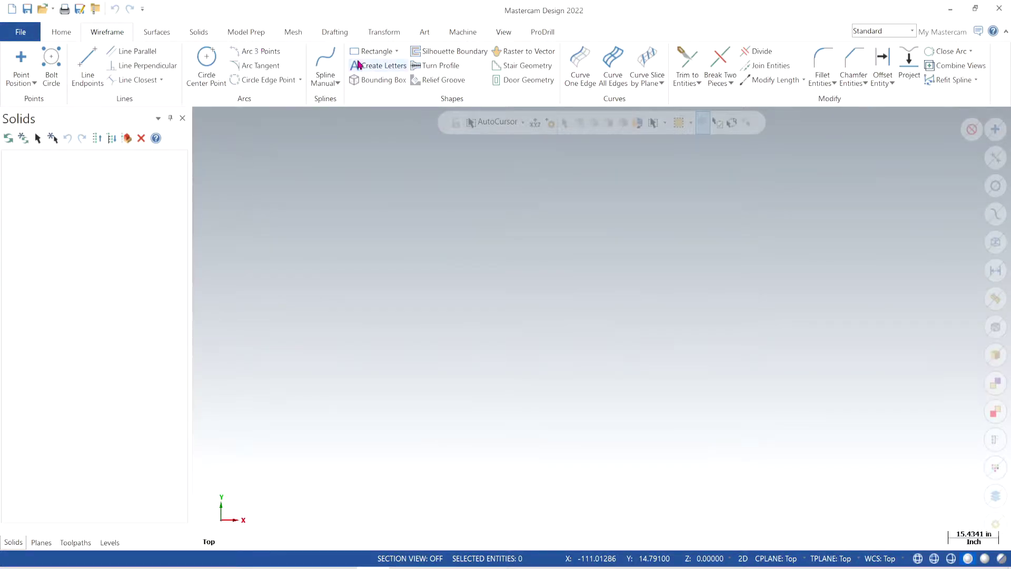
left_click(370, 51)
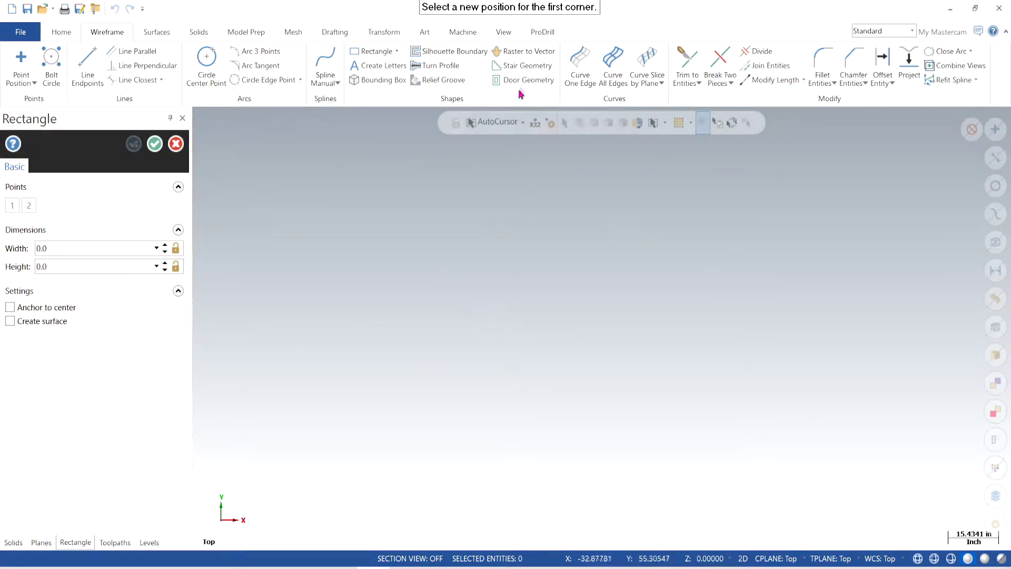
left_click(504, 35)
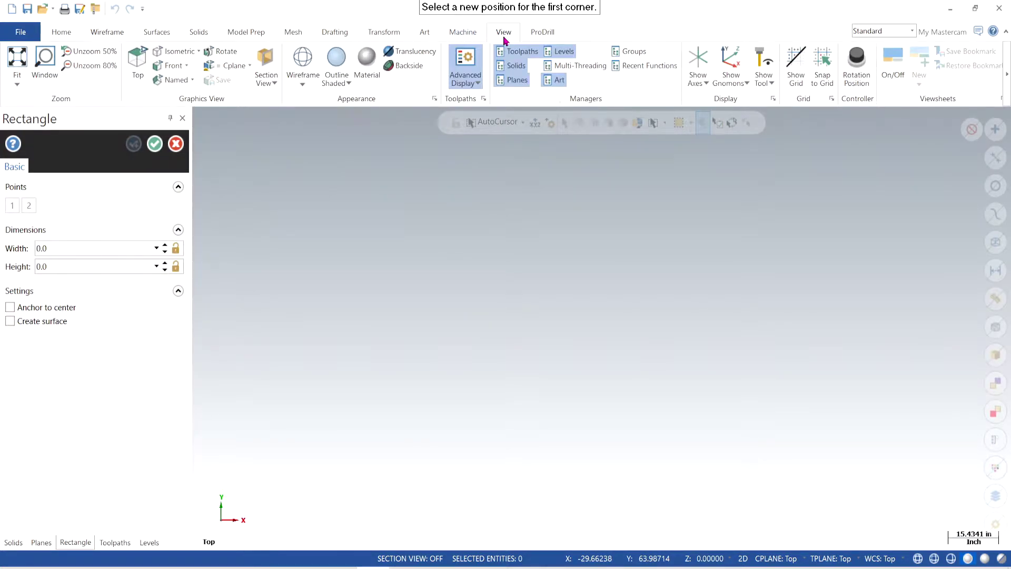
left_click(732, 62)
right_click(688, 233)
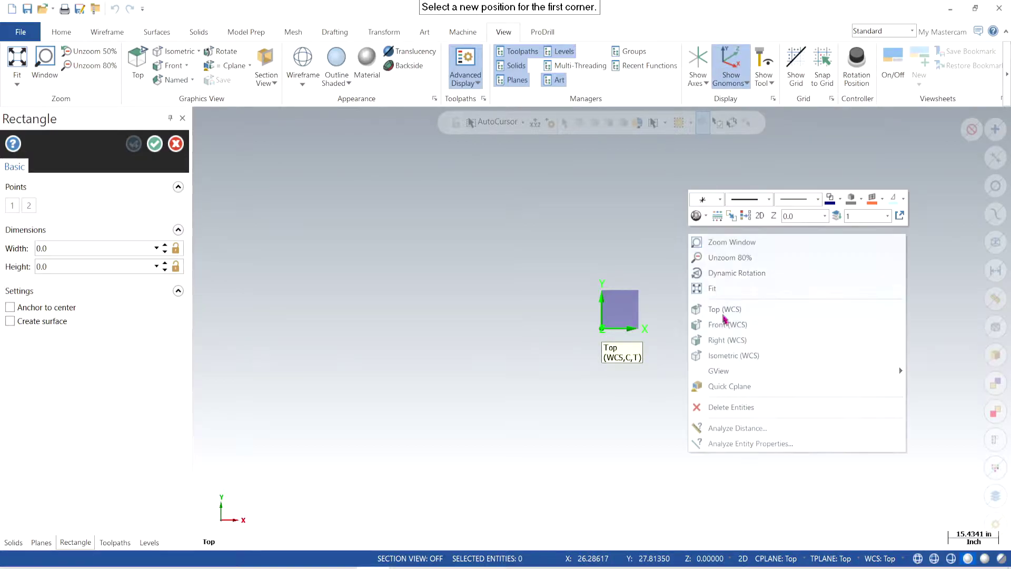
left_click(733, 358)
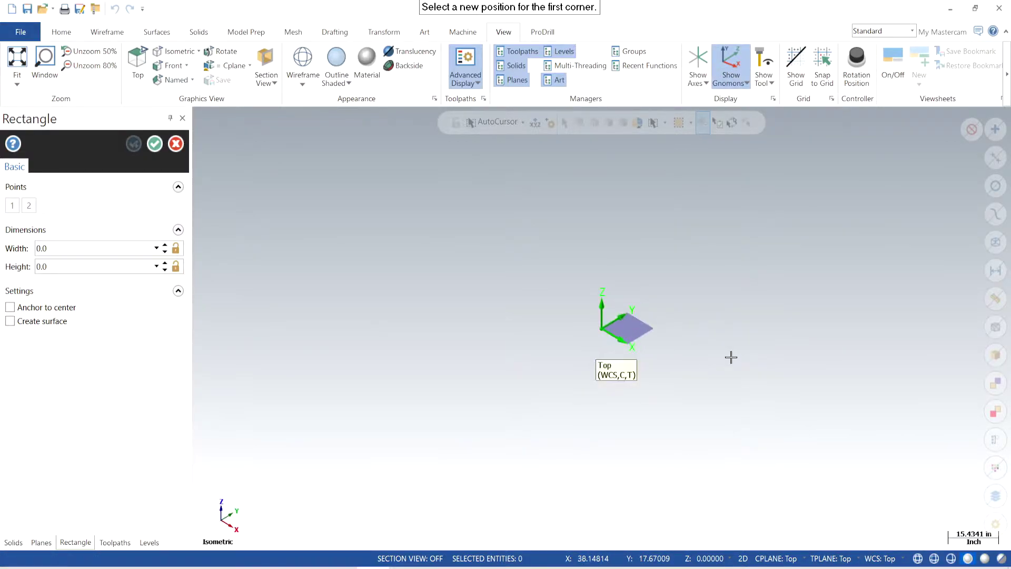
Step: Anchor the rectangle's center at the origin with width 3.5 and height 2.5
left_click(47, 309)
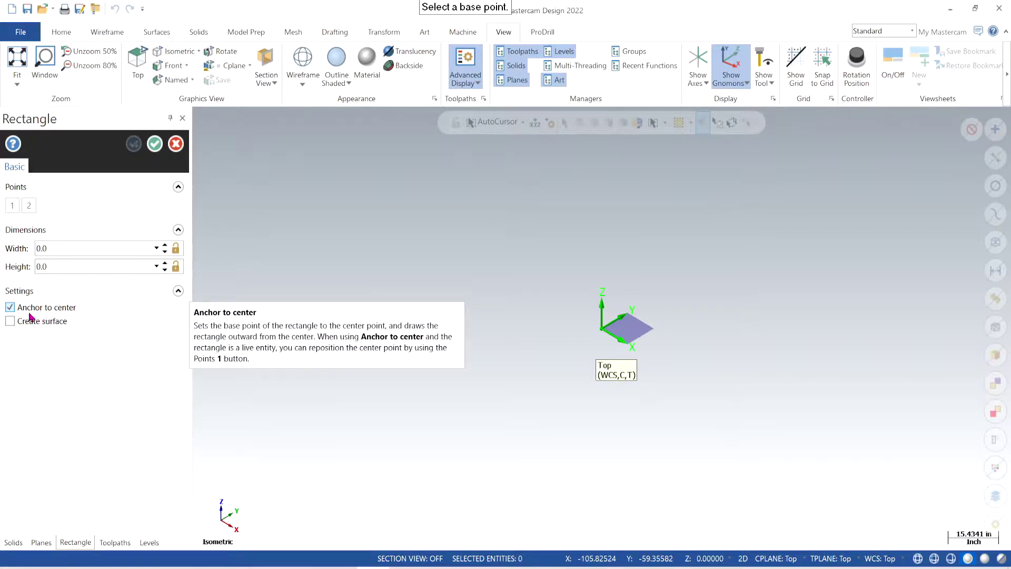
left_click(602, 328)
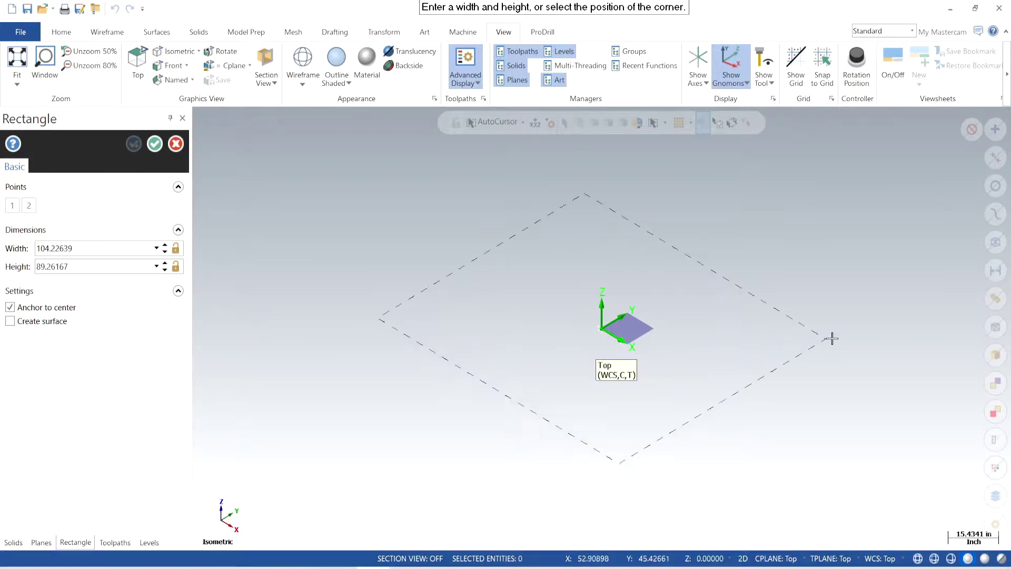
left_click(828, 368)
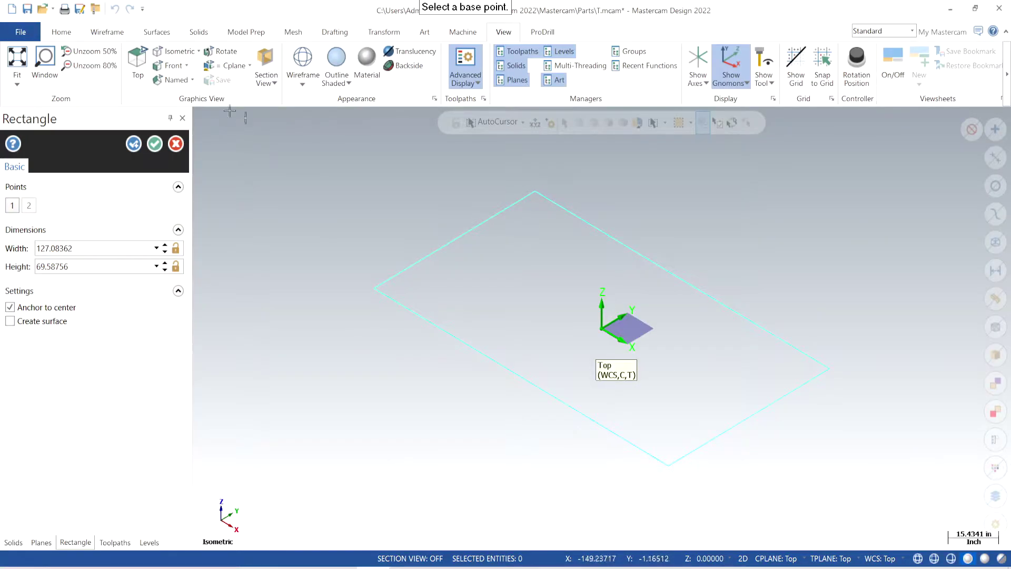
left_click(86, 247)
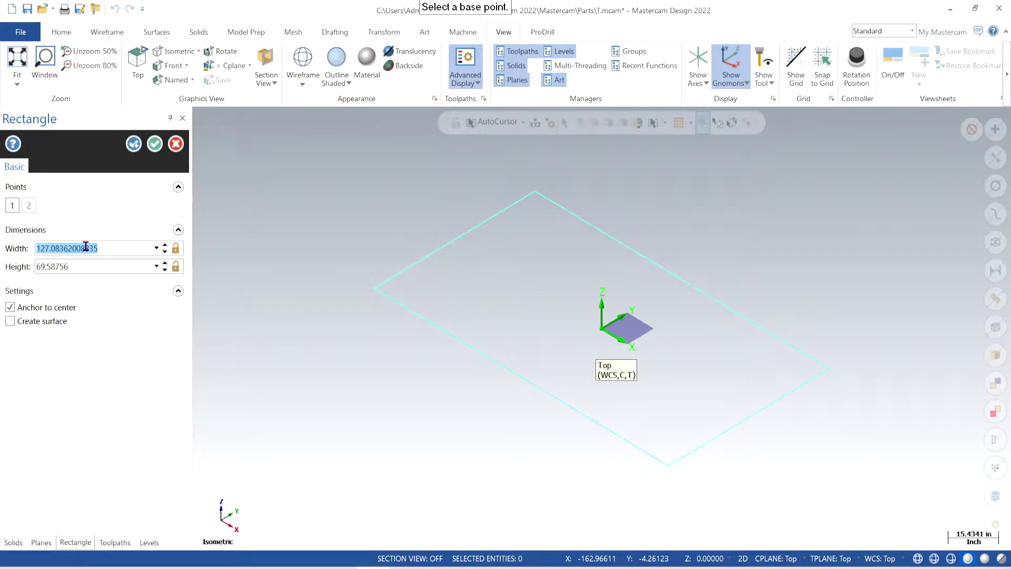
type("3.5")
key("Return")
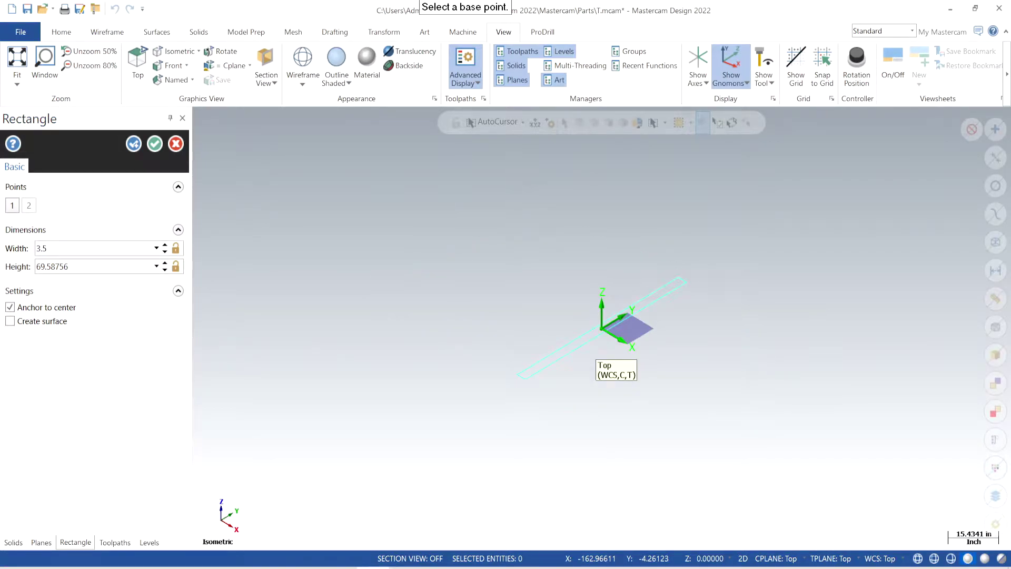
left_click(83, 265)
type("2.5")
Step: Fit the 3.5 × 2.5 rectangle to the view and confirm it
right_click(214, 258)
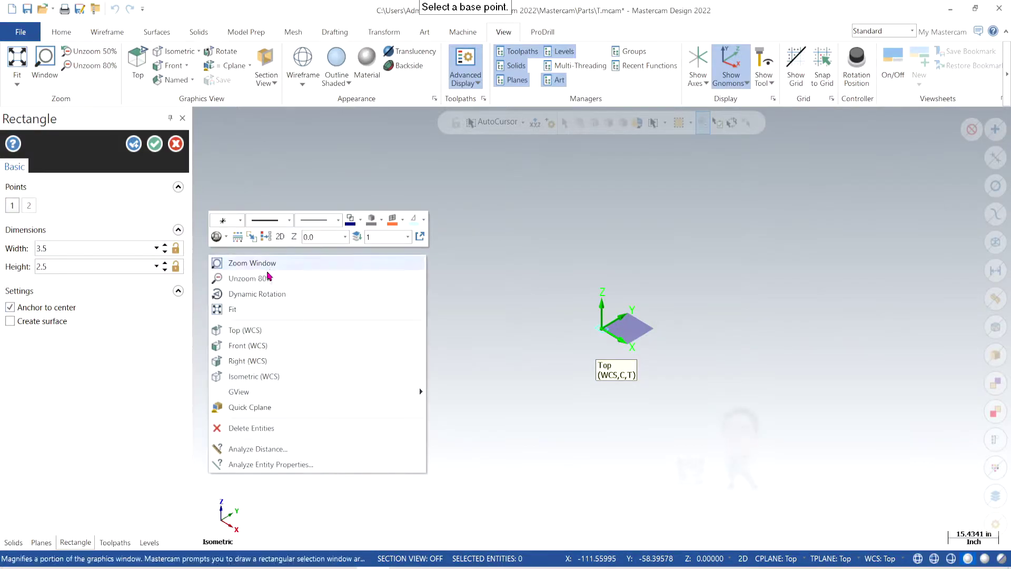
left_click(258, 311)
scroll(570, 324, "down", 2)
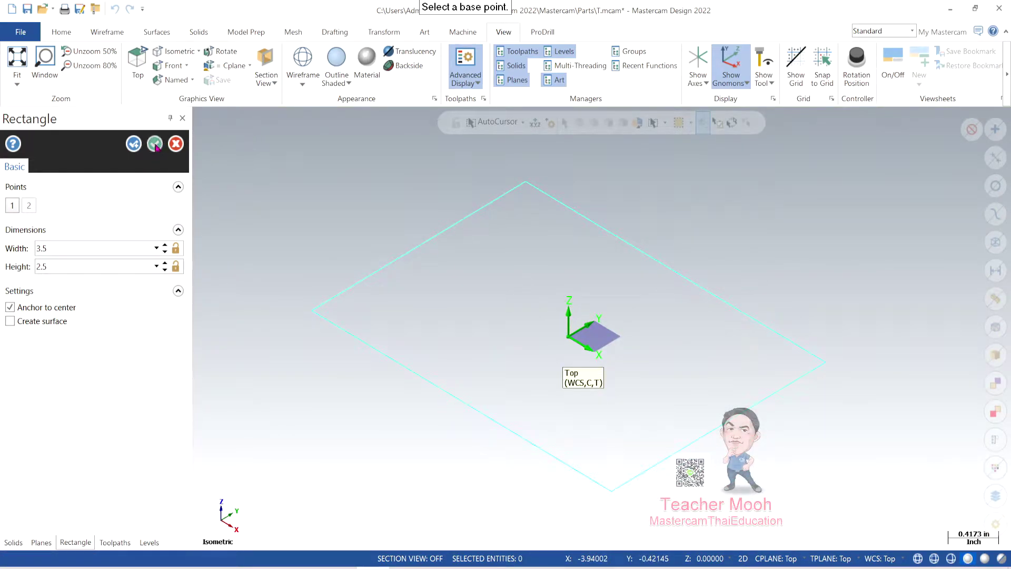
left_click(155, 144)
scroll(534, 367, "down", 2)
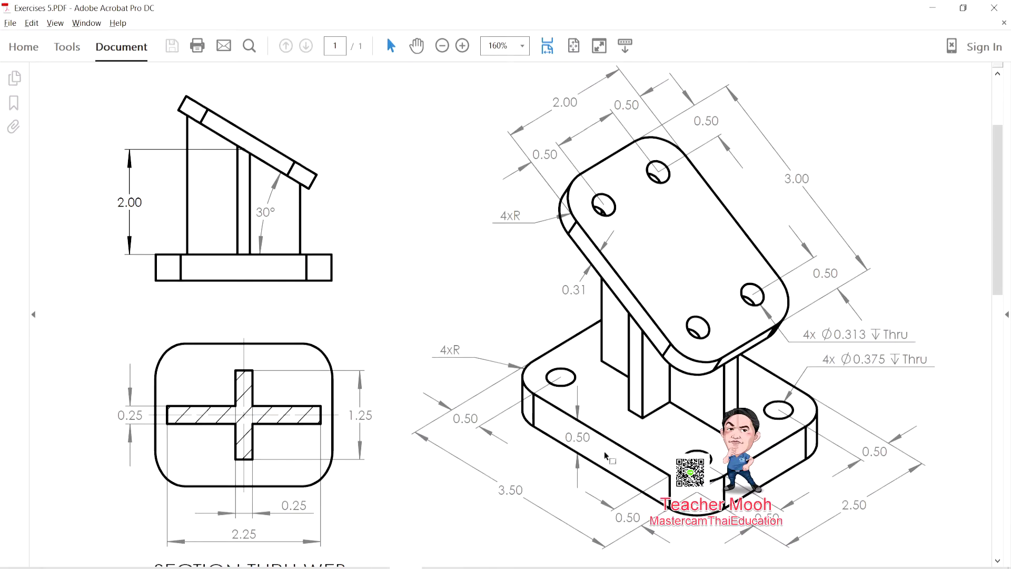
Step: Magnify the drawing's base, circle the 0.50 thickness, then return to Mastercam
key("ctrl+1")
mouse_move(613, 408)
left_mouse_down()
mouse_move(528, 369)
mouse_move(624, 506)
mouse_move(590, 397)
left_mouse_up()
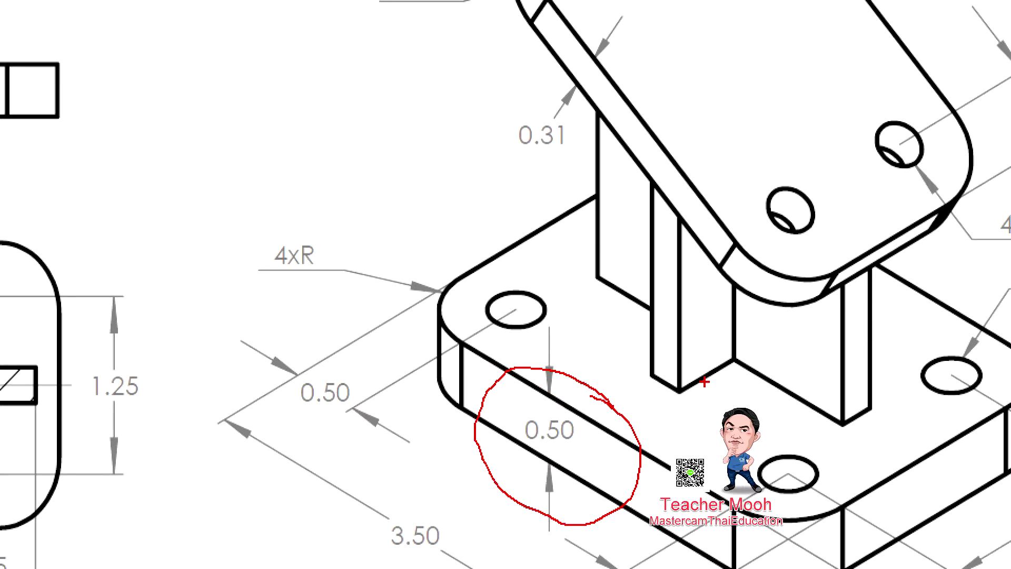
key("Escape")
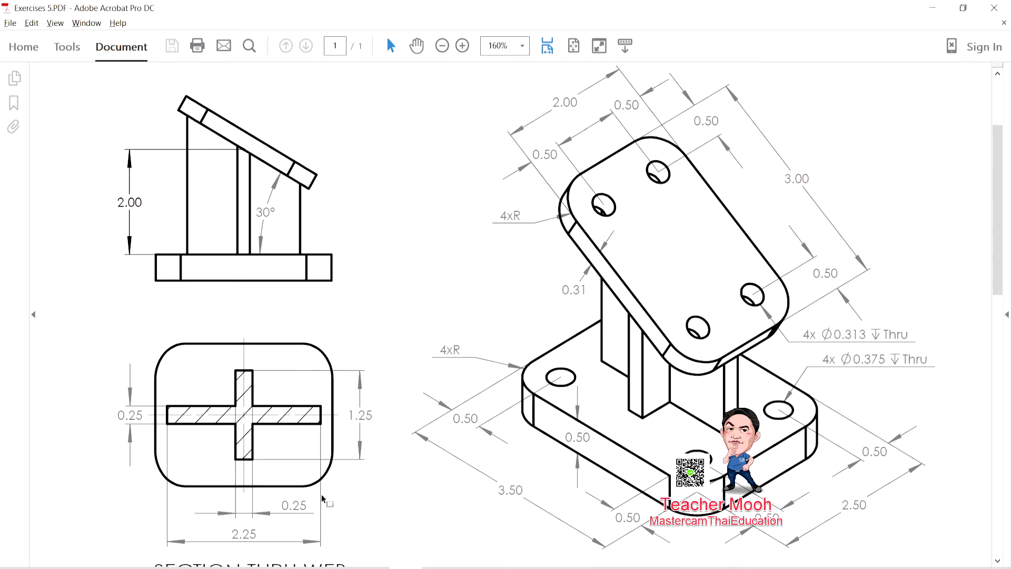
key("alt+Tab")
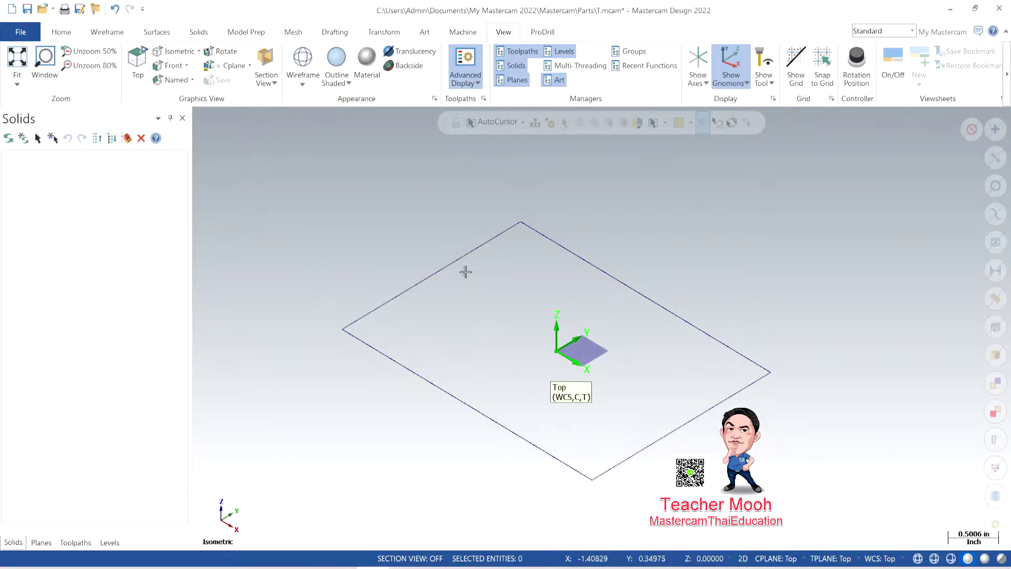
Step: Start a solid extrude and chain the base rectangle
scroll(438, 218, "down", 1)
left_click(200, 33)
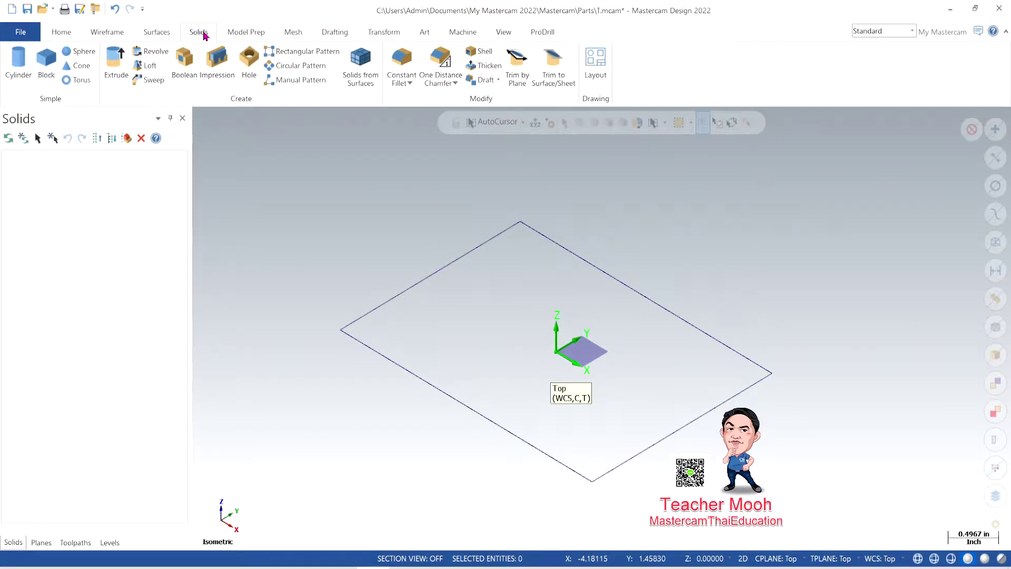
left_click(115, 67)
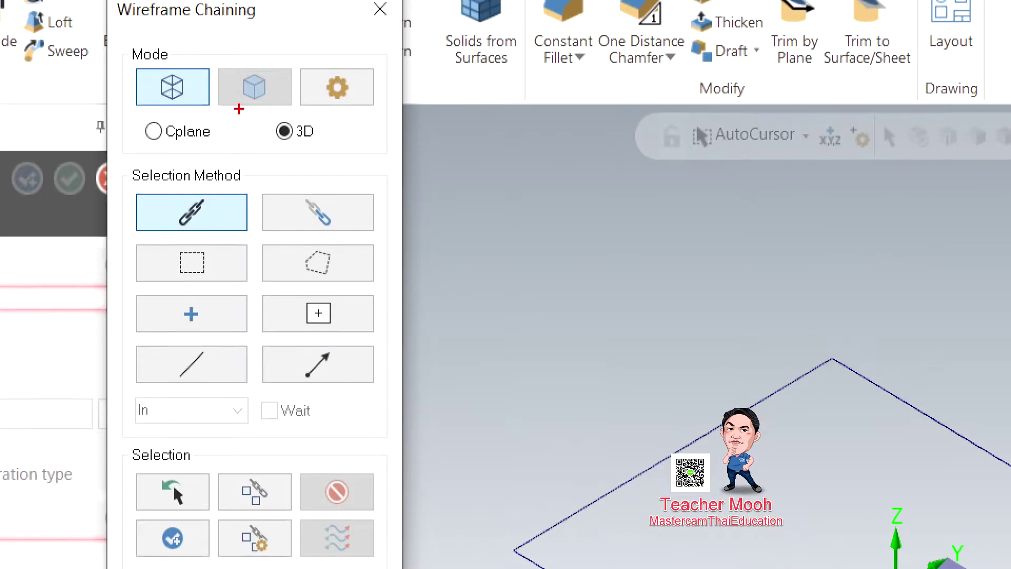
left_click_drag(273, 103, 264, 119)
mouse_move(167, 196)
left_mouse_down()
mouse_move(177, 184)
mouse_move(157, 208)
left_mouse_up()
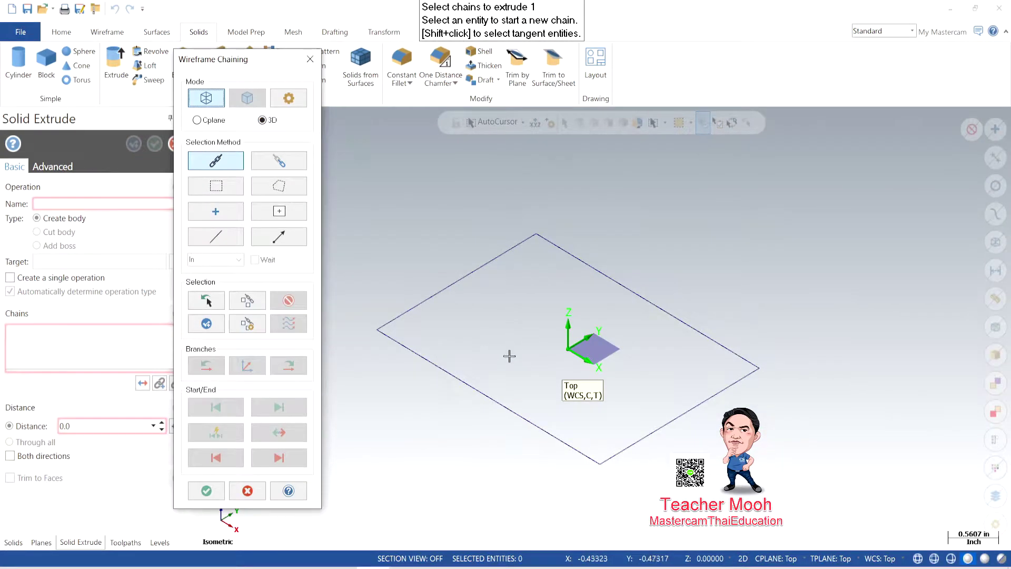
left_click(502, 403)
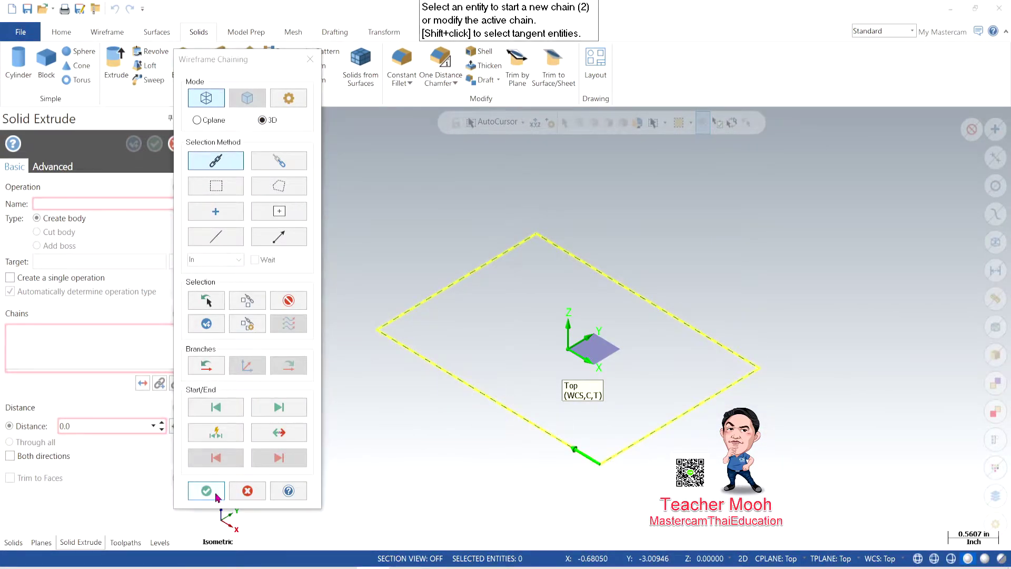
left_click(206, 491)
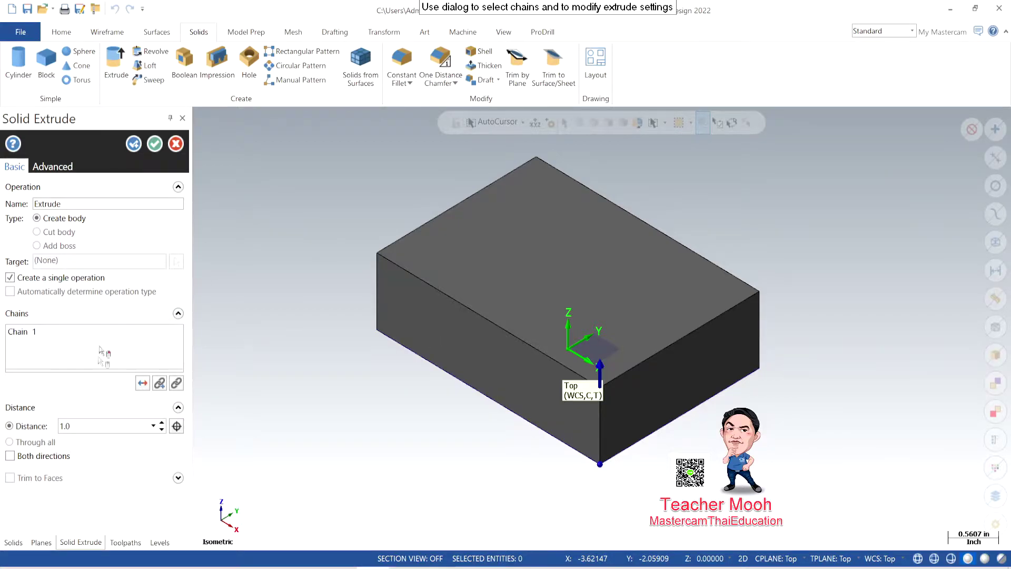
Step: Set the extrude distance to 0.5 and finish the block, then show the PDF drawing
double_click(86, 430)
type("0.5")
key("Return")
left_click(156, 147)
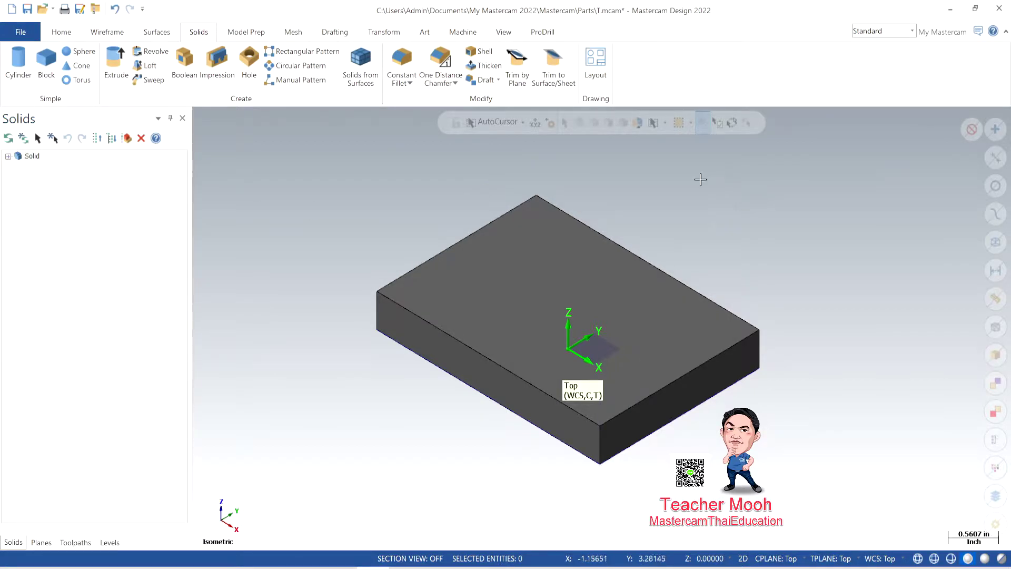
scroll(411, 471, "down", 2)
scroll(445, 467, "down", 1)
left_click(406, 568)
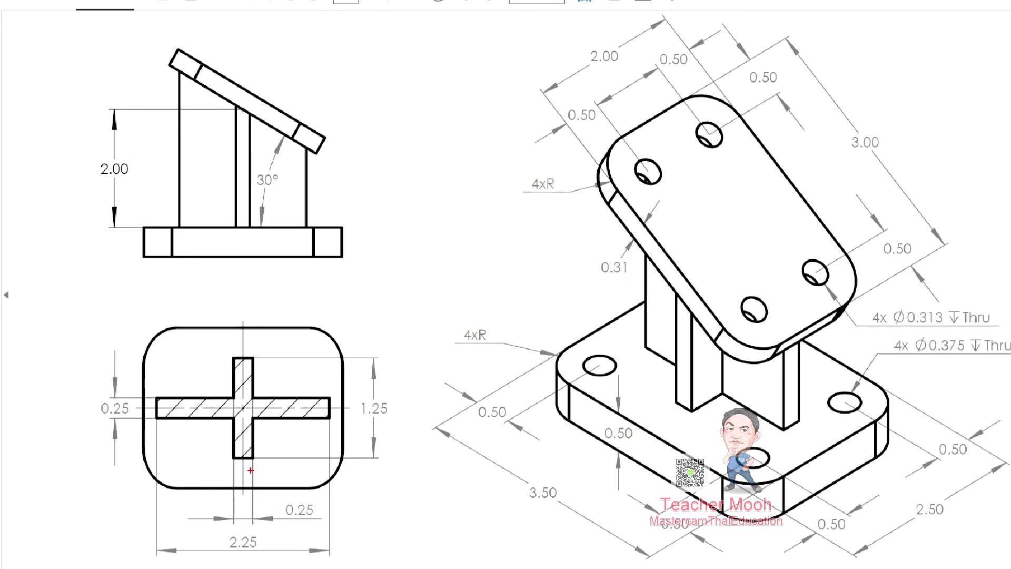
Step: Review the drawing's left elevation and cross-shaped section view
left_click_drag(336, 194, 316, 197)
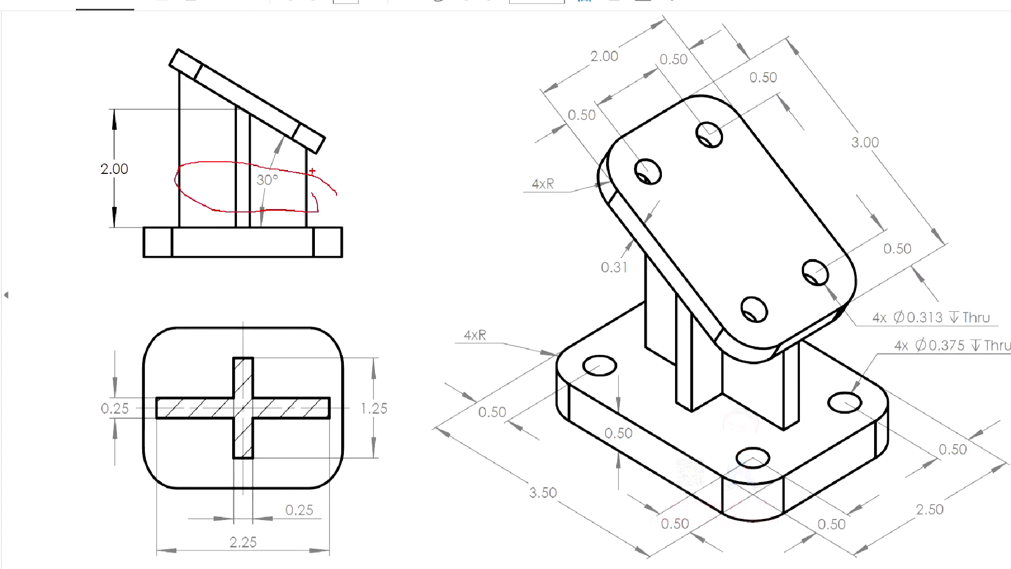
left_click_drag(329, 375, 266, 458)
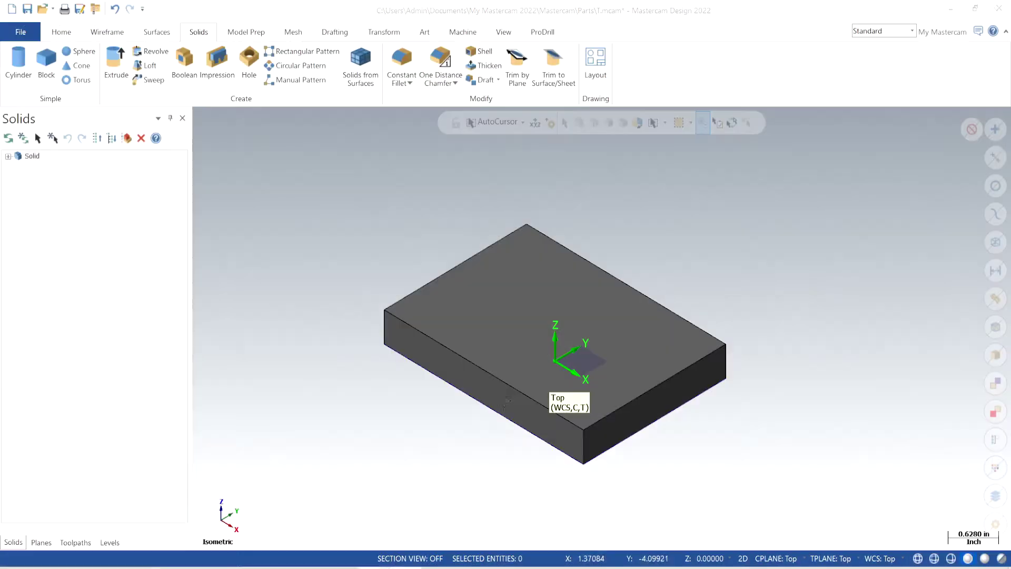
Step: Set the construction depth to the block's top face at Z 0.5
left_click_drag(564, 142, 344, 184)
right_click(343, 184)
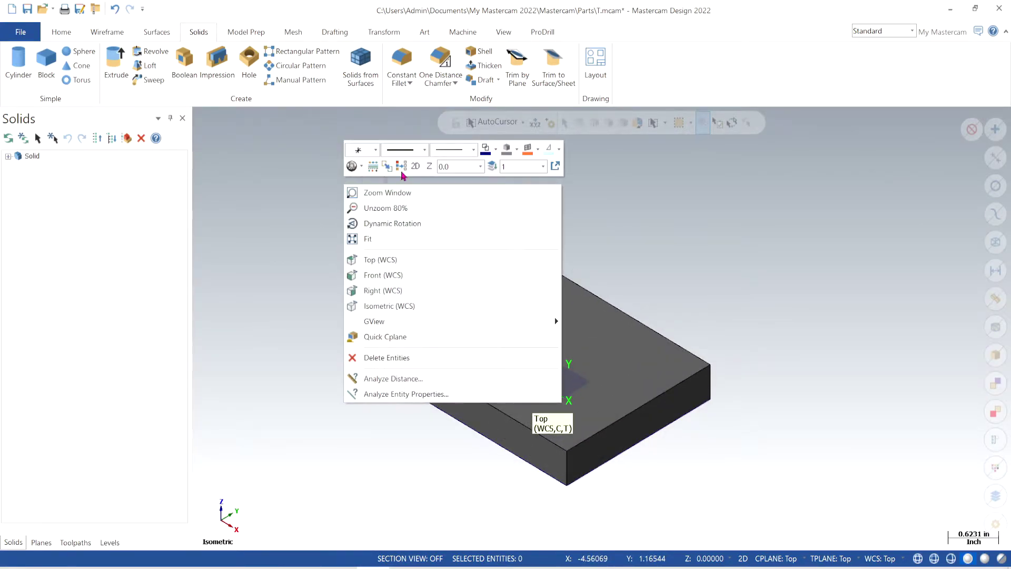
left_click(429, 166)
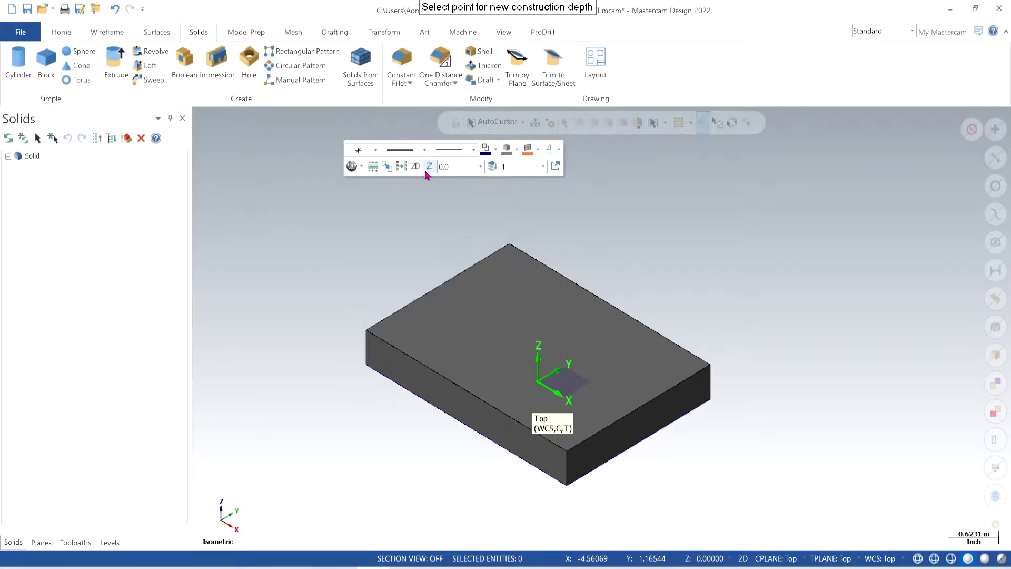
left_click(371, 336)
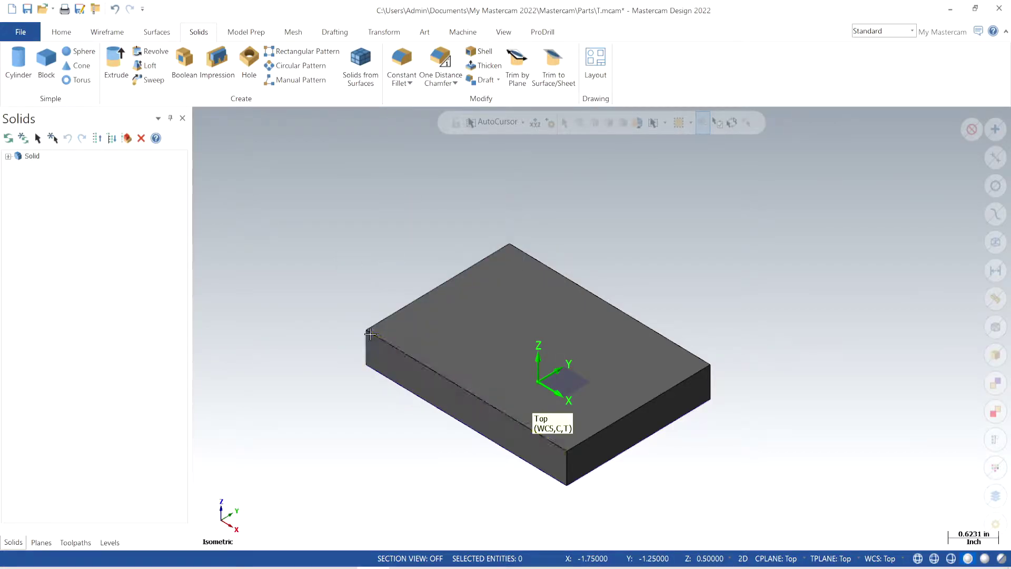
Step: Show the grid on the construction plane and open the Planes manager
left_click(499, 37)
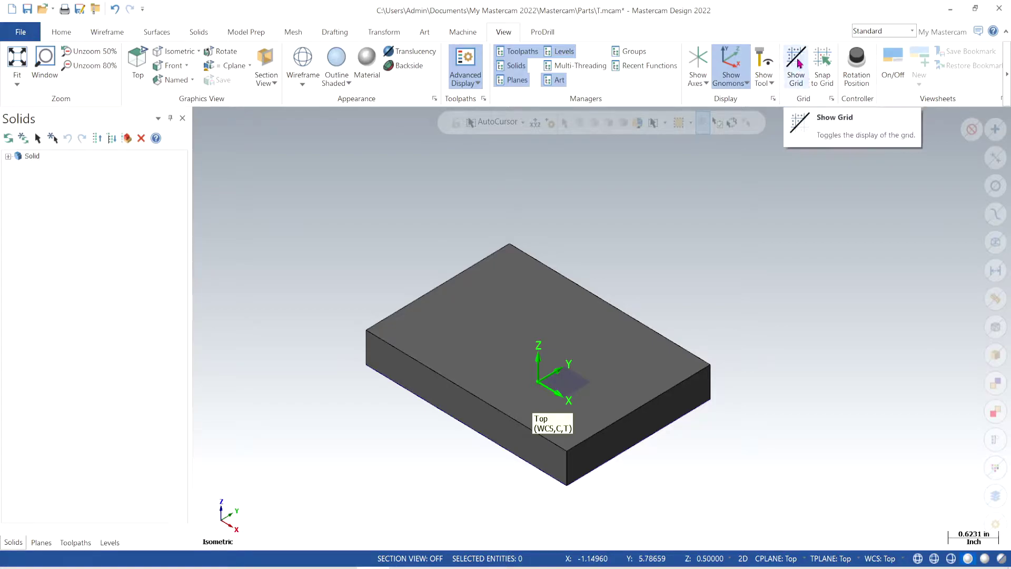
left_click(806, 74)
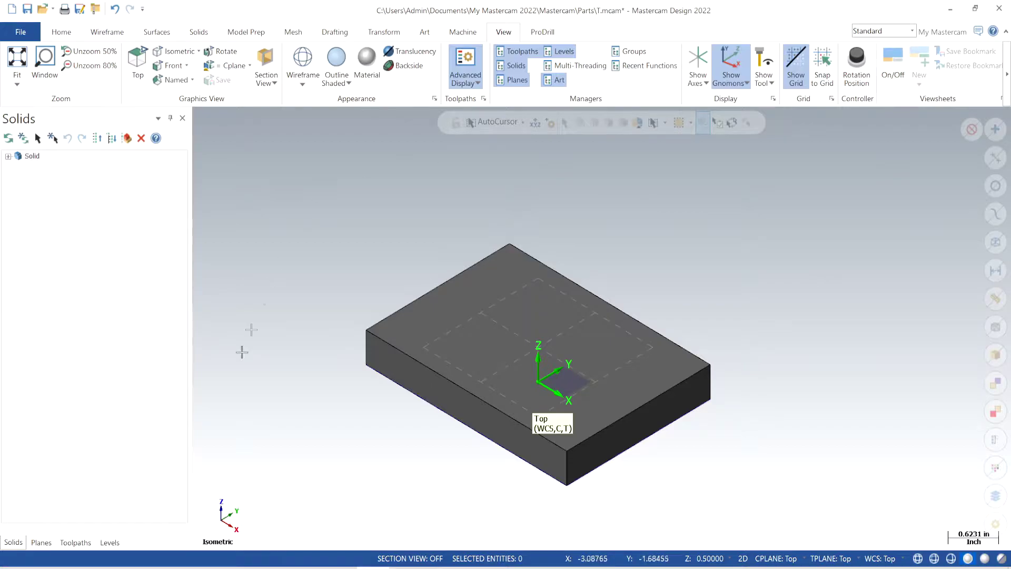
left_click(41, 543)
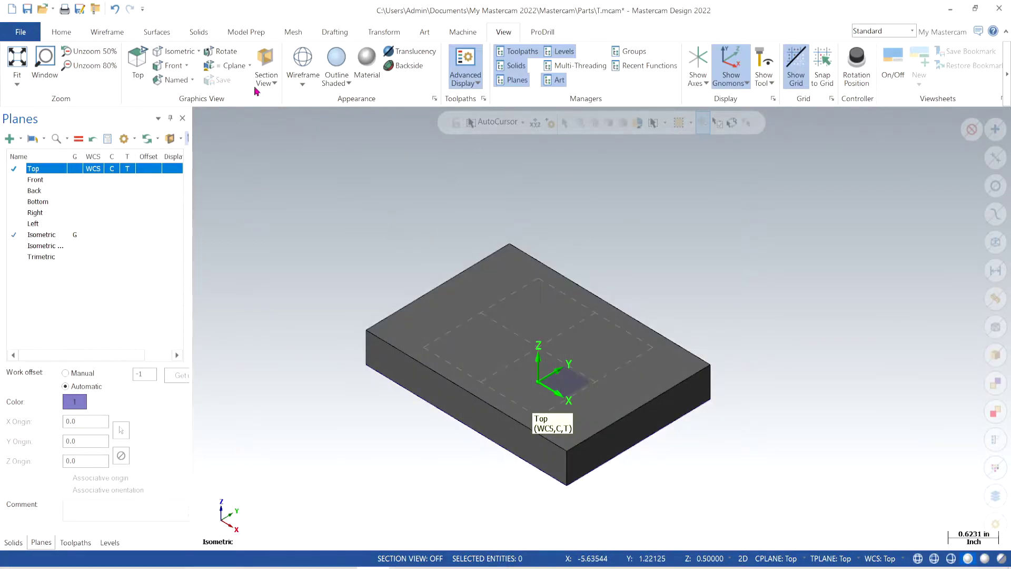
left_click(120, 33)
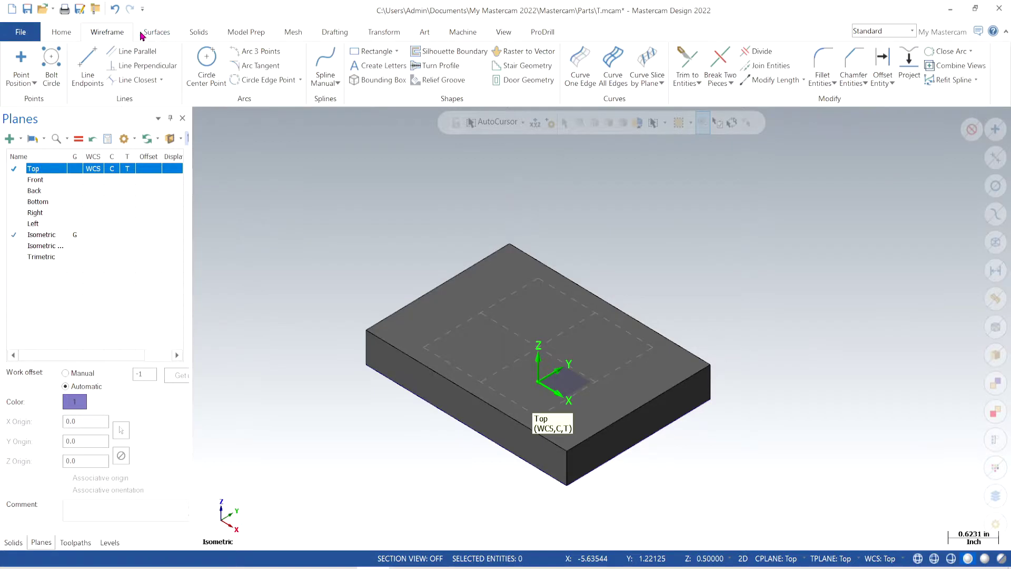
left_click(373, 51)
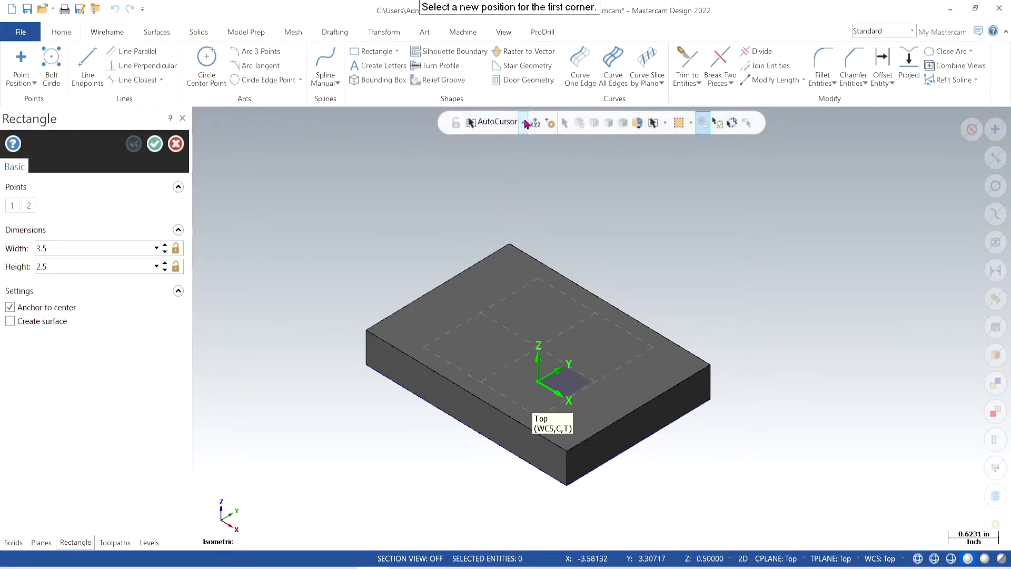
Step: Snap a new rectangle's centre to the origin, place a corner, and check the drawing
left_click(524, 123)
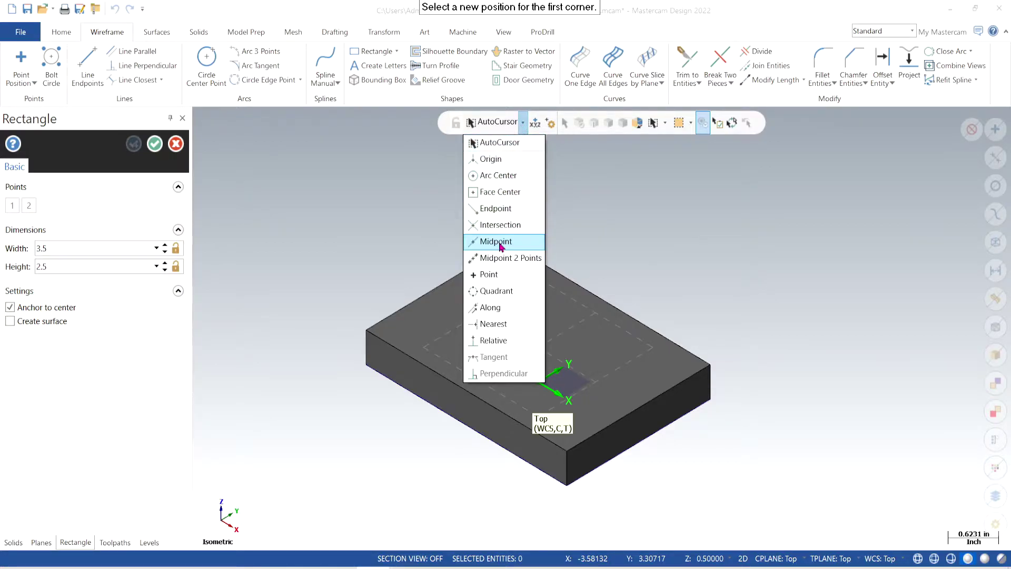
left_click(498, 159)
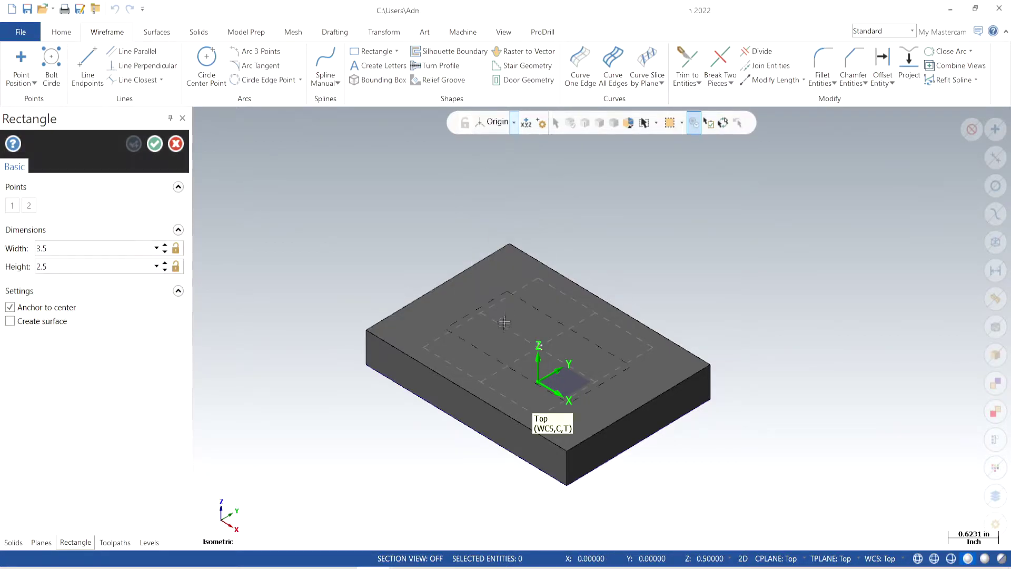
left_click(505, 320)
left_click(476, 295)
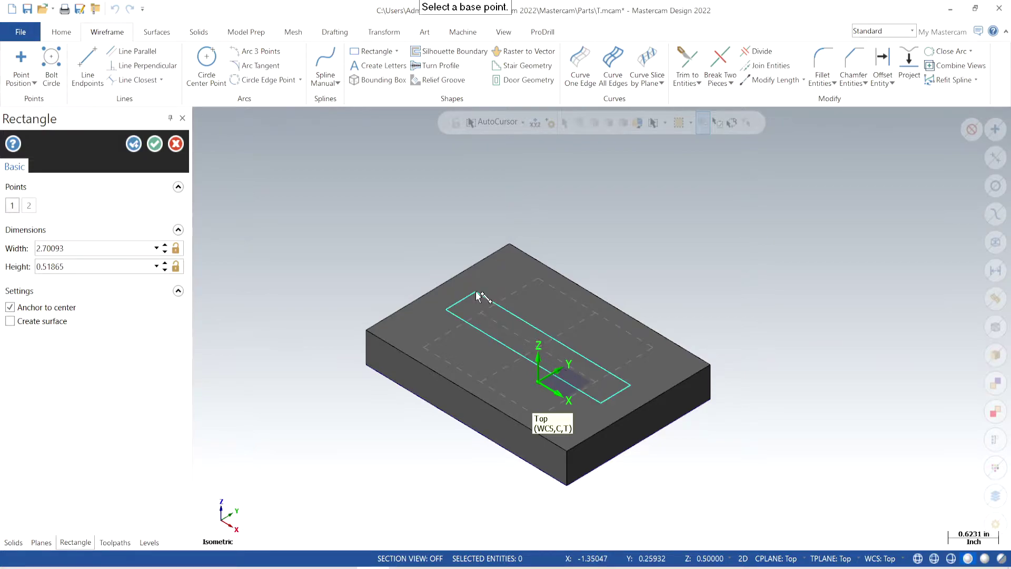
left_click(408, 545)
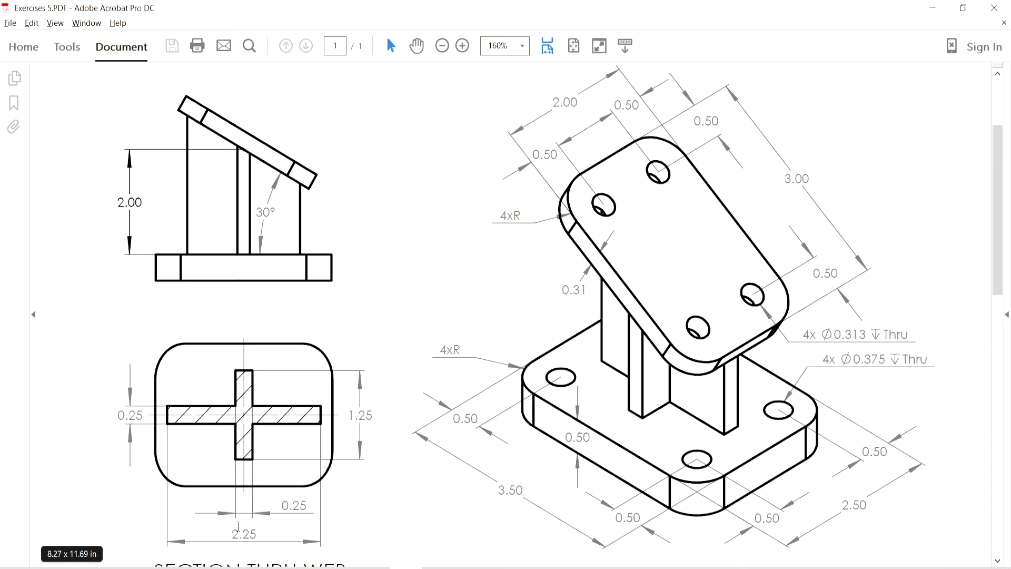
key("alt+Tab")
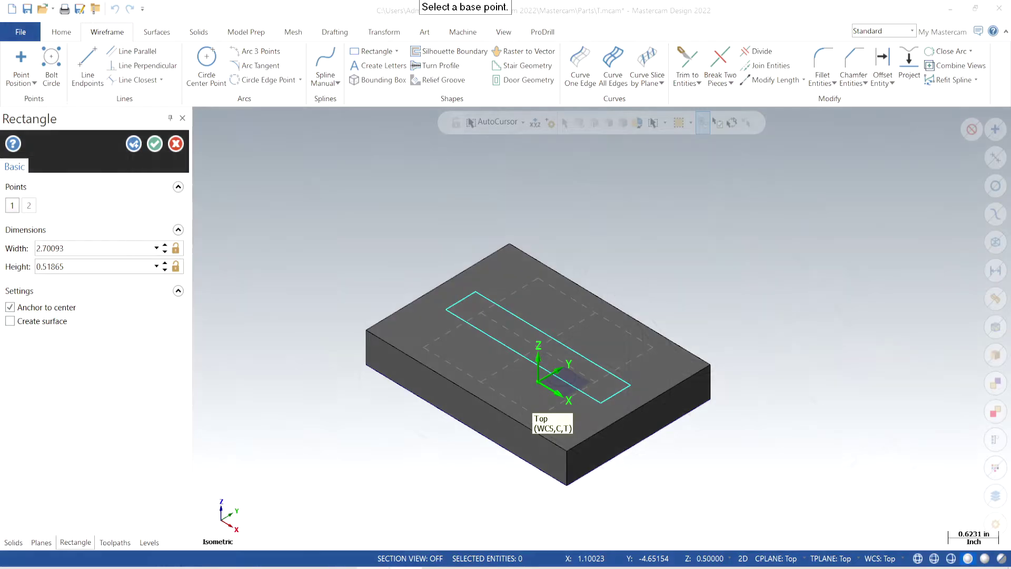
Step: Size the rectangle to width 2.5 and height 0.25, keep it, and begin another
double_click(83, 251)
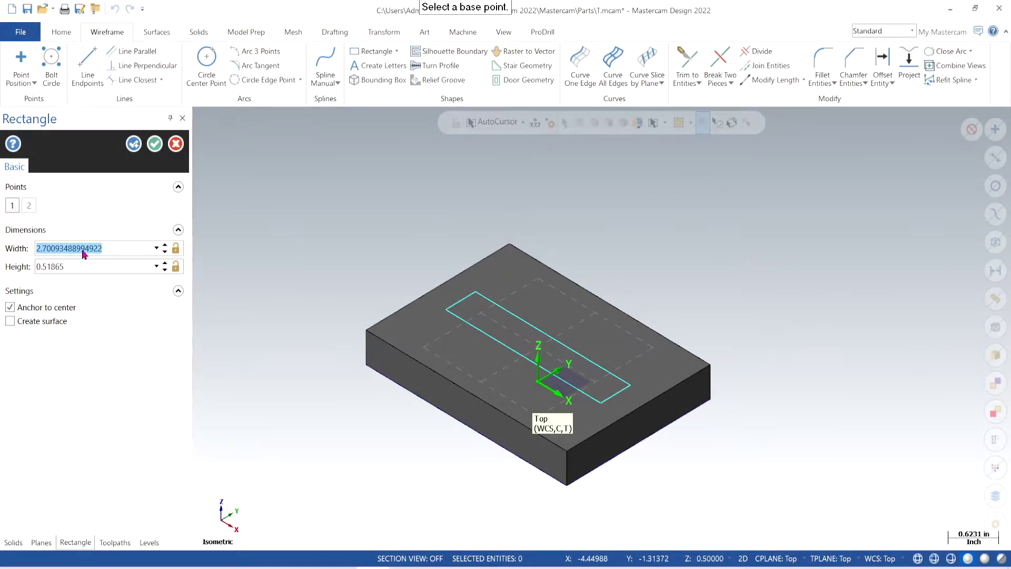
type("2.5")
key("Return")
double_click(93, 266)
type("0.25")
key("Return")
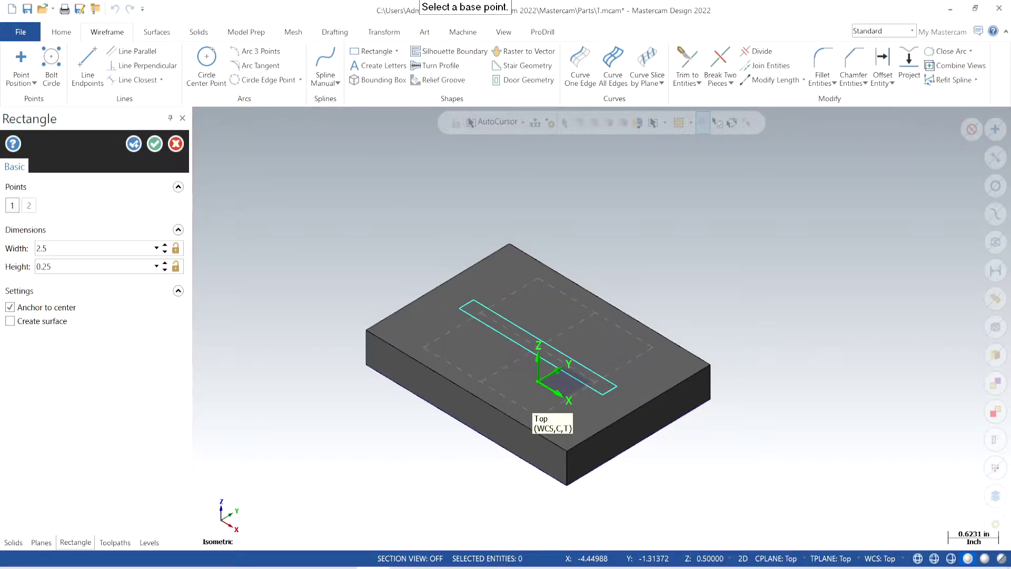
left_click(134, 143)
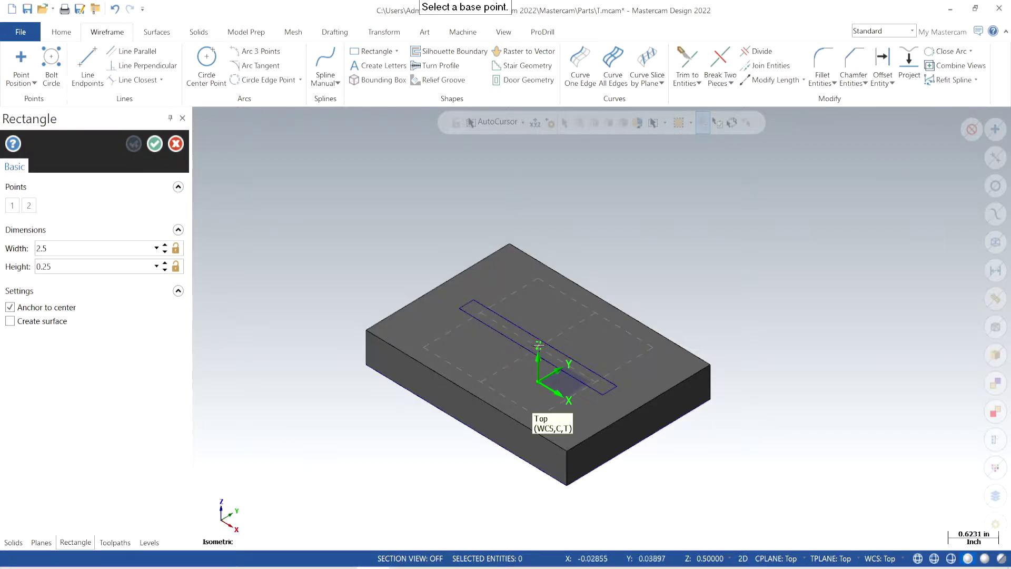
left_click(523, 122)
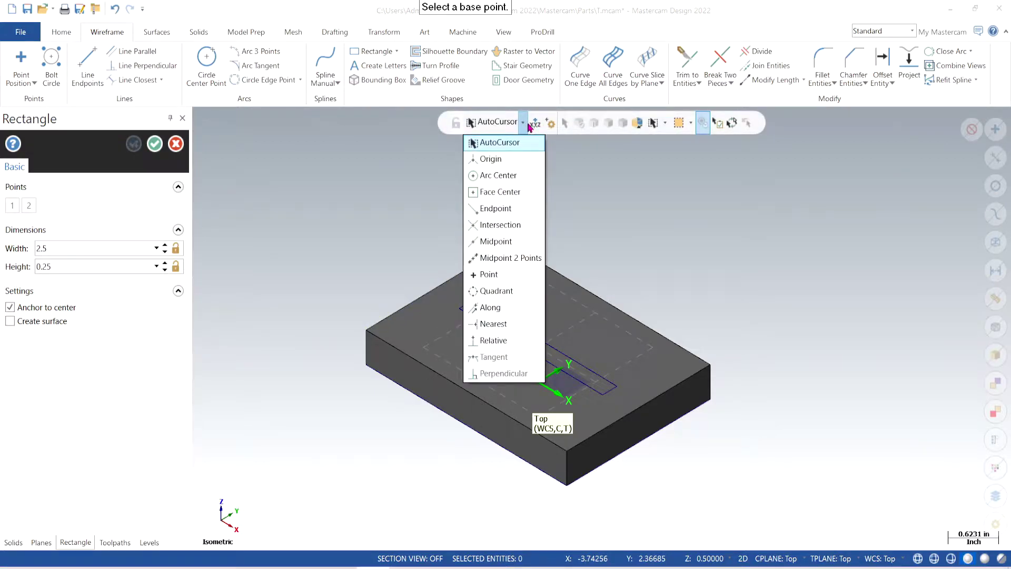
Step: Centre the second rectangle on the origin and check the 0.25 and 1.25 values in the PDF
left_click(503, 159)
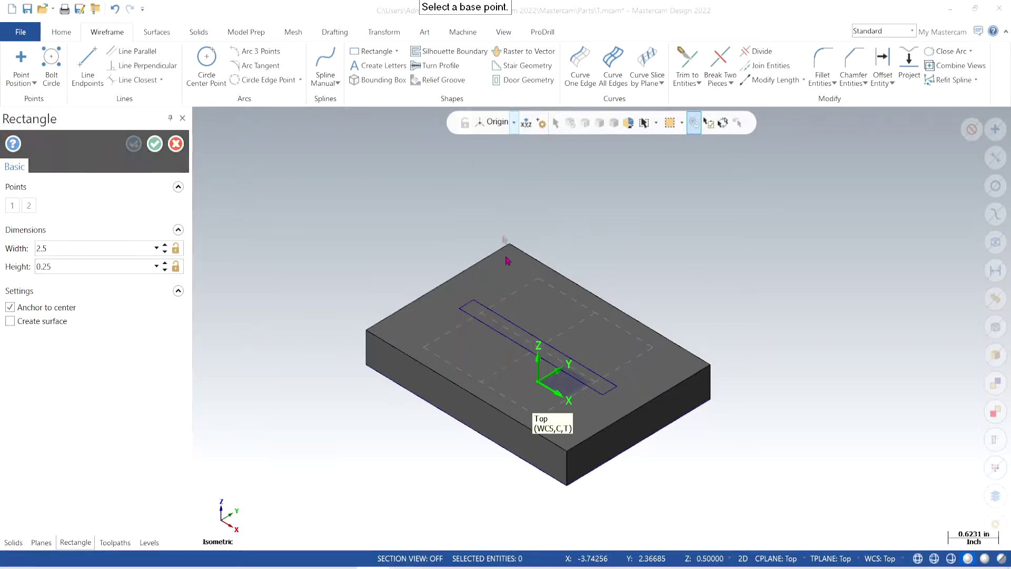
left_click(588, 305)
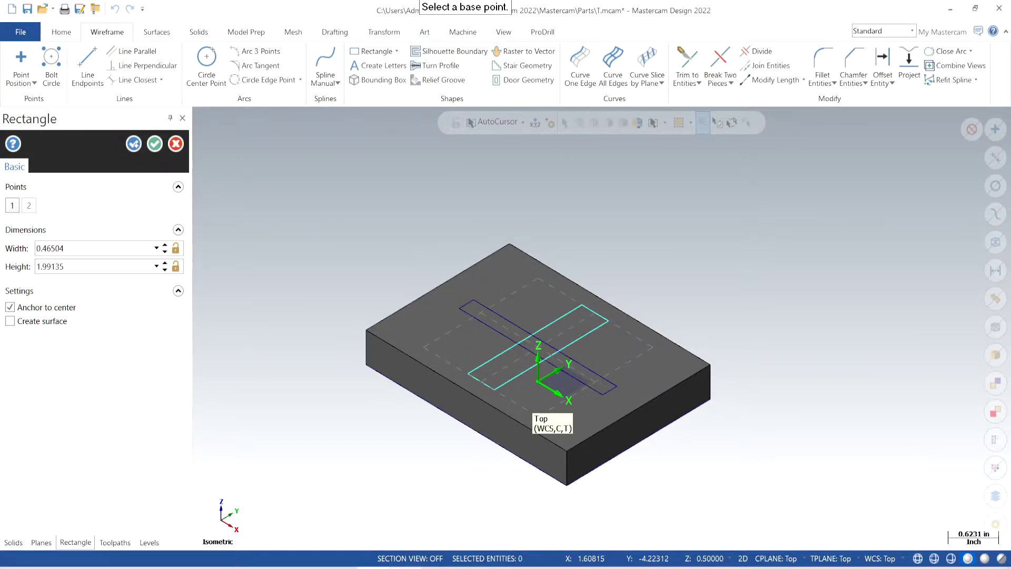
key("alt+Tab")
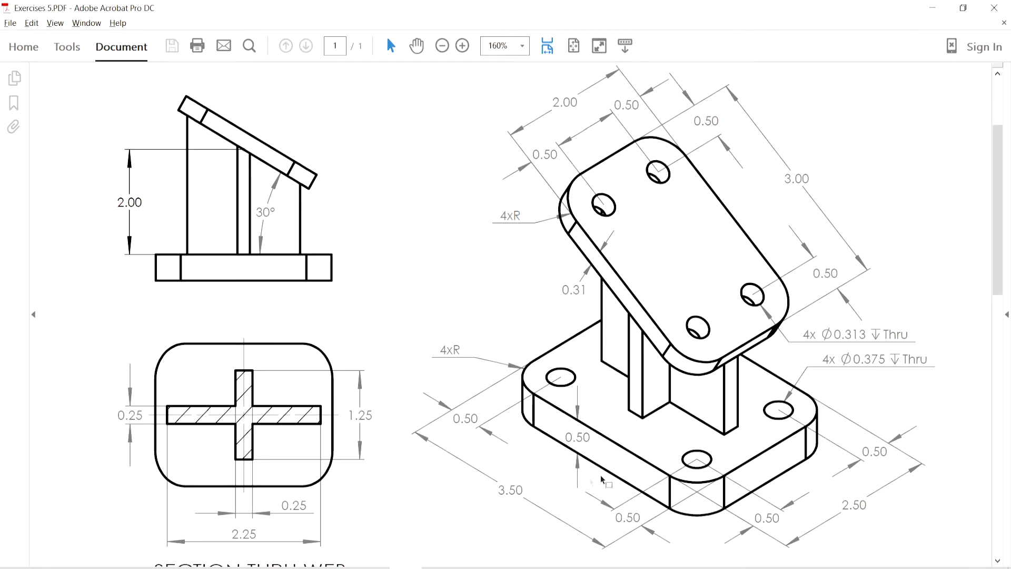
left_click_drag(284, 507, 308, 506)
left_click_drag(375, 414, 348, 415)
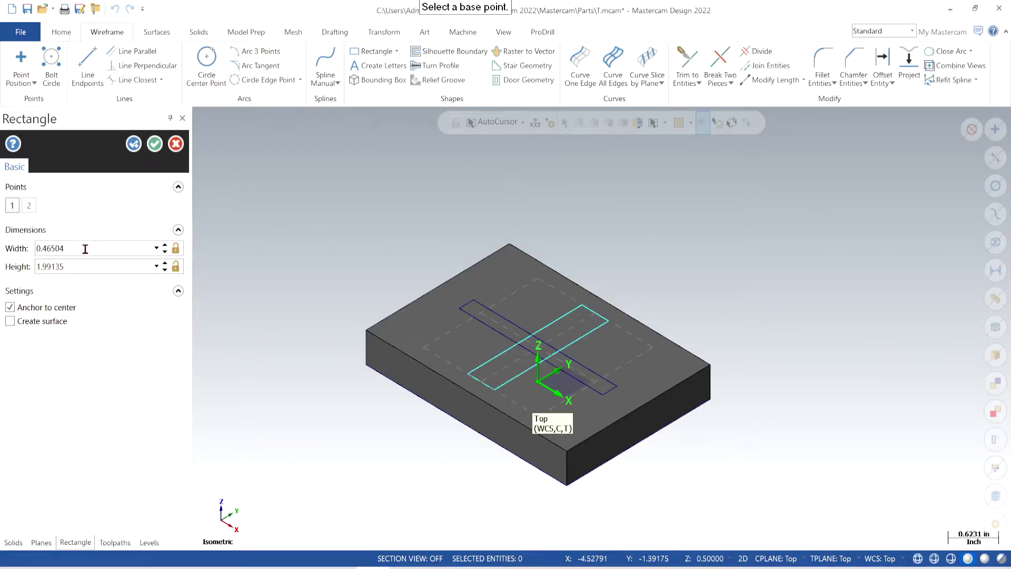
Step: Set the crossing rectangle to width 0.25 and height 1.25 and finish it
double_click(83, 248)
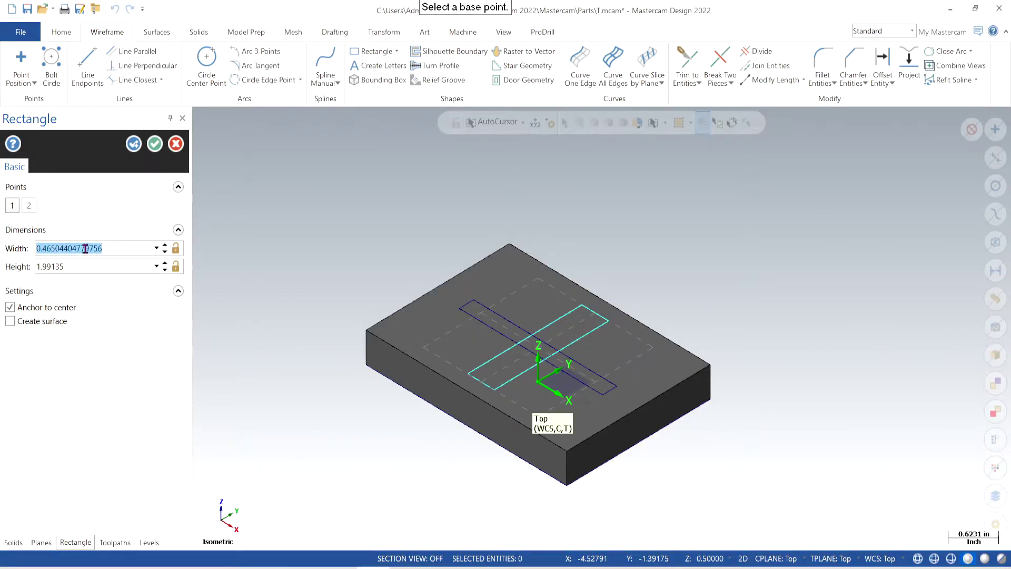
type("0.25")
key("Return")
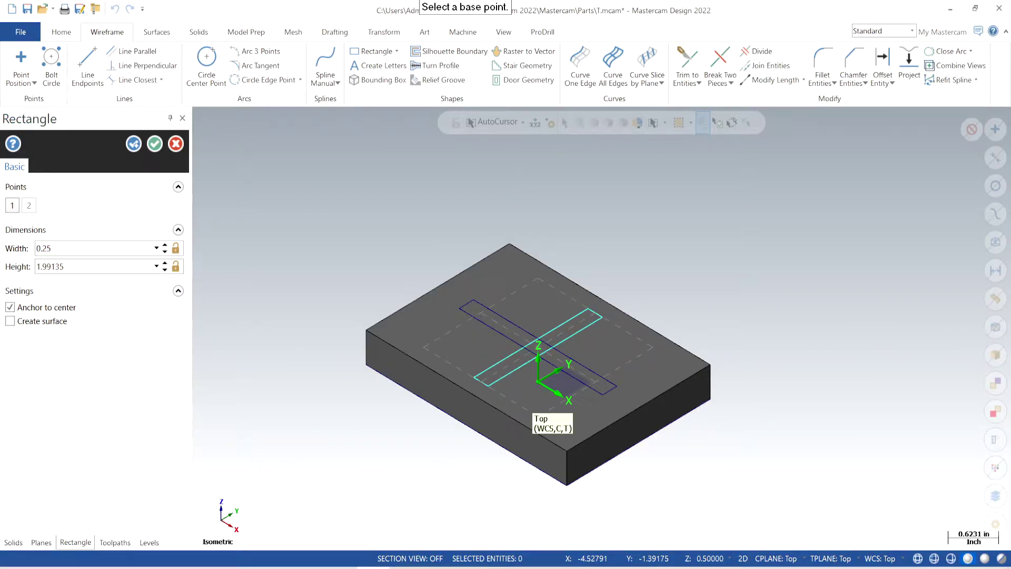
double_click(78, 268)
type("1.2")
type("5")
key("Return")
left_click(155, 147)
scroll(349, 236, "up", 2)
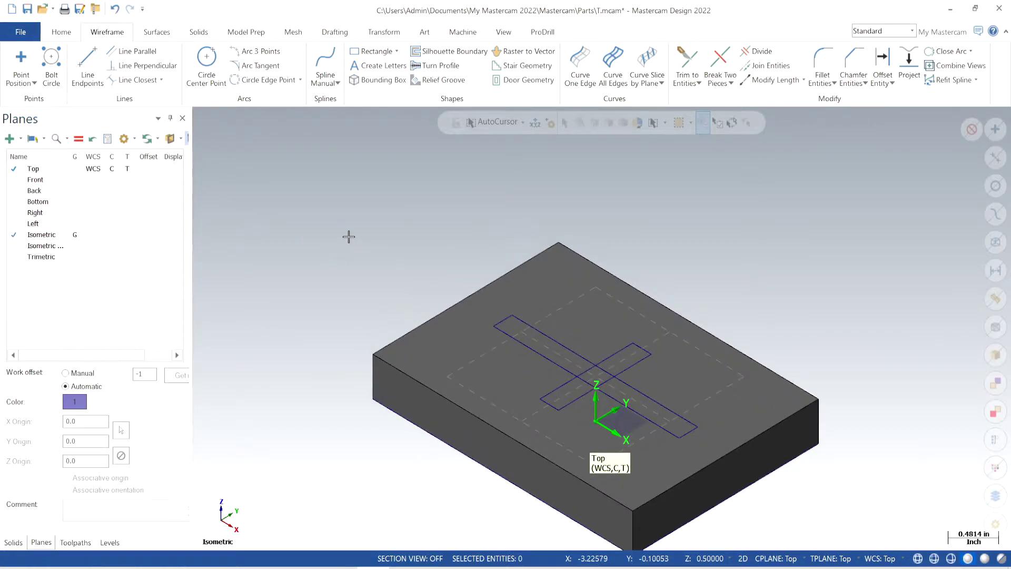
scroll(349, 236, "down", 1)
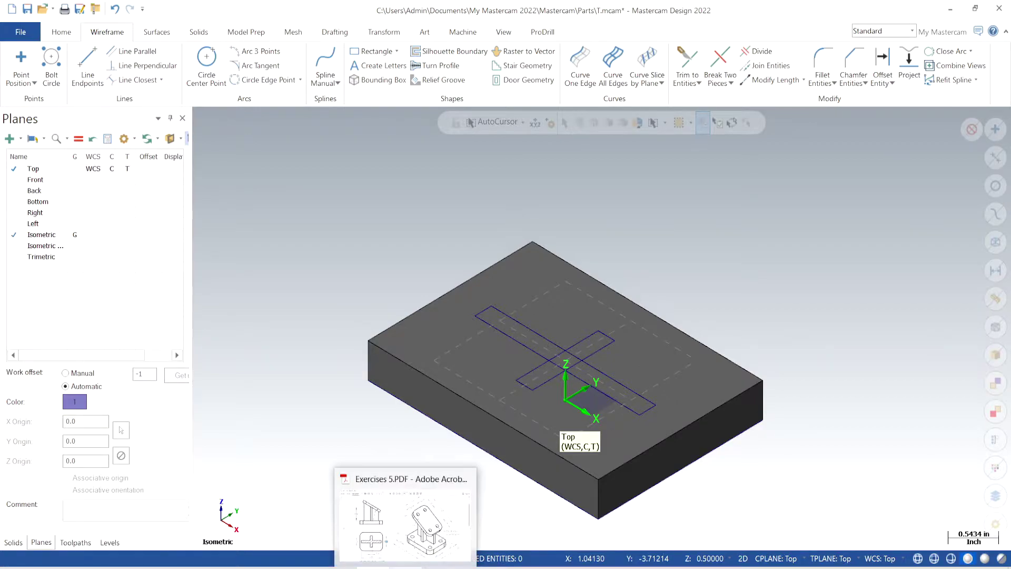
mouse_move(405, 562)
left_click(406, 522)
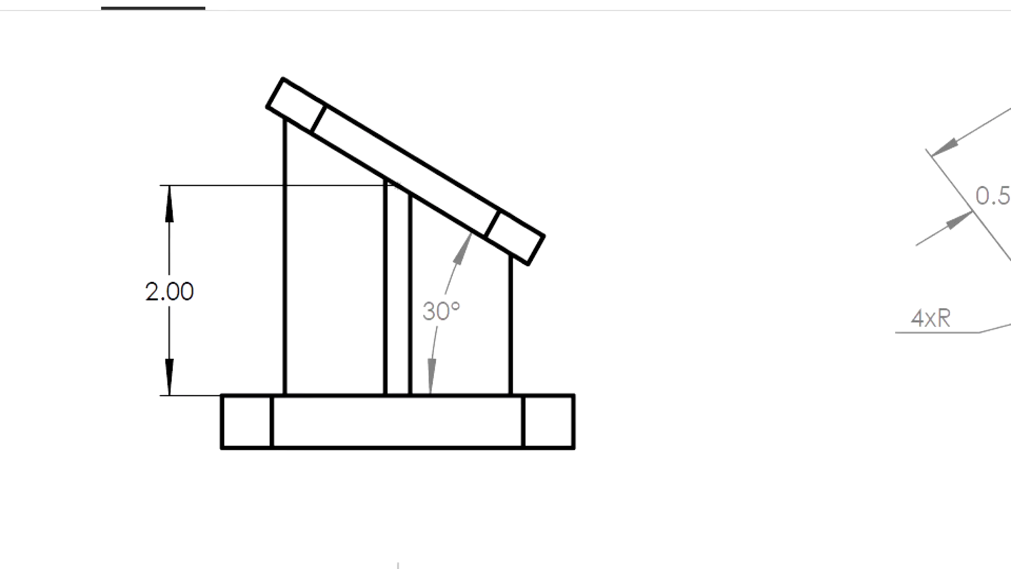
Step: Mark the 2.00 support height, base top, 30° plate slope and vertical supports on the side view
left_click_drag(202, 257, 184, 258)
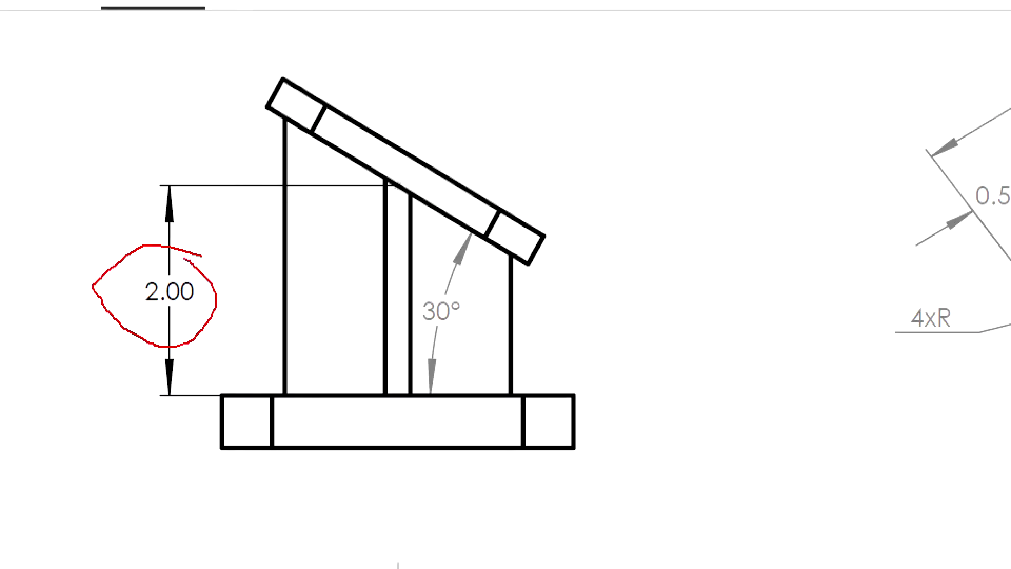
left_click_drag(176, 390, 260, 399)
left_click_drag(218, 66, 606, 312)
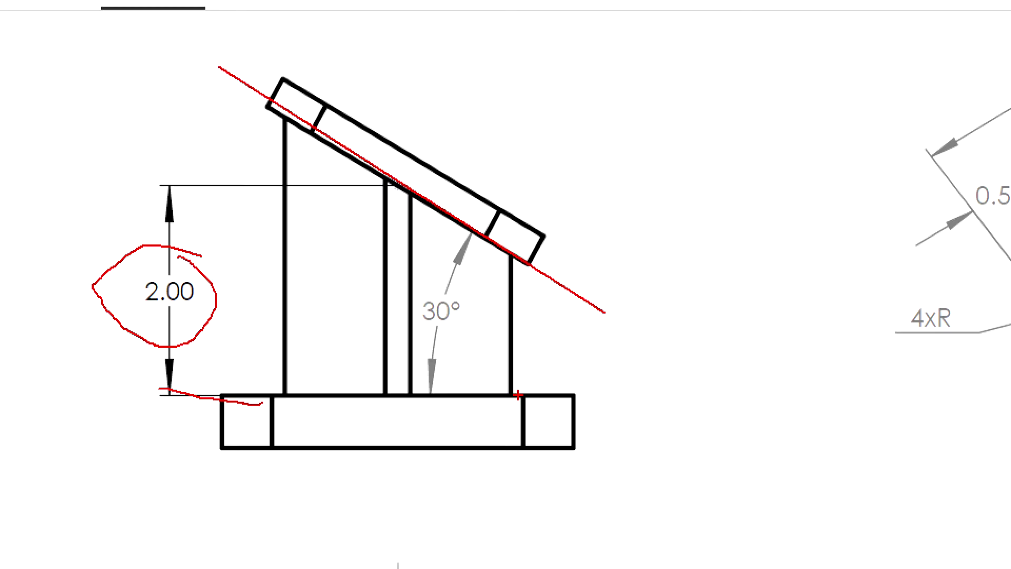
left_click_drag(515, 394, 280, 24)
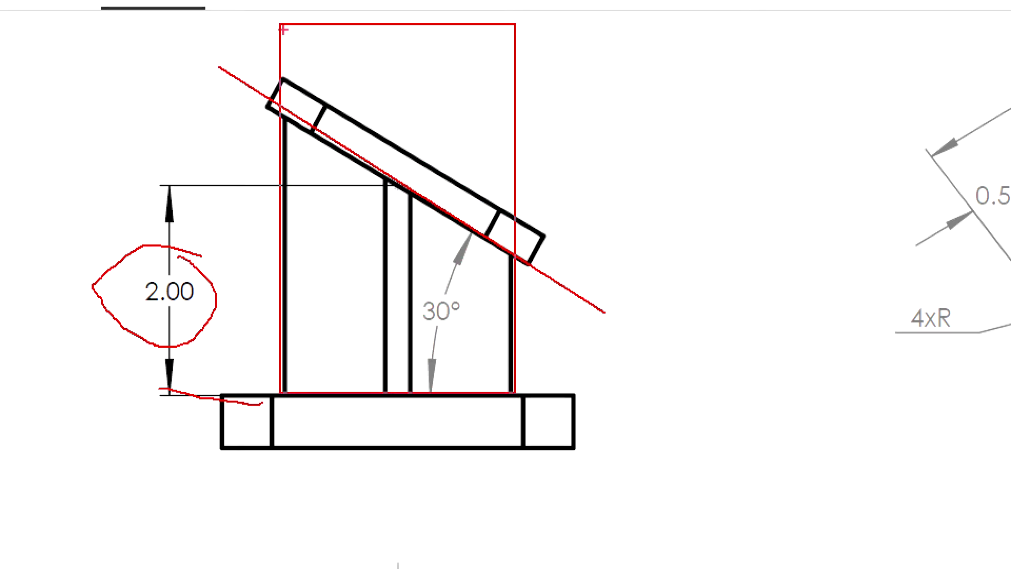
Step: Shade the area above the inclined plate, clear the ink marks, and return to Mastercam
left_click_drag(291, 63, 361, 36)
left_click_drag(339, 87, 419, 66)
left_click_drag(398, 146, 477, 128)
left_click_drag(453, 196, 507, 186)
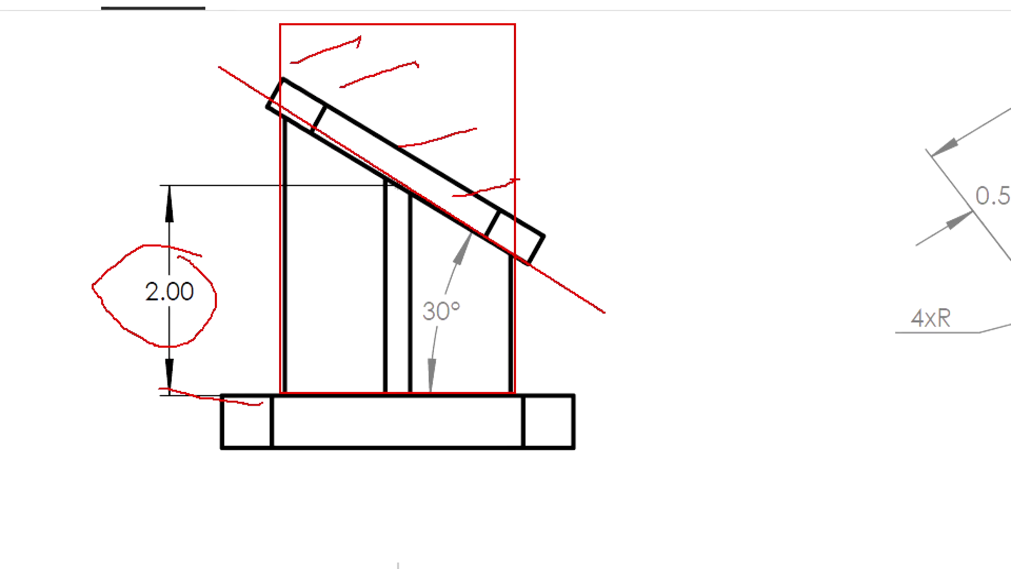
key("Escape")
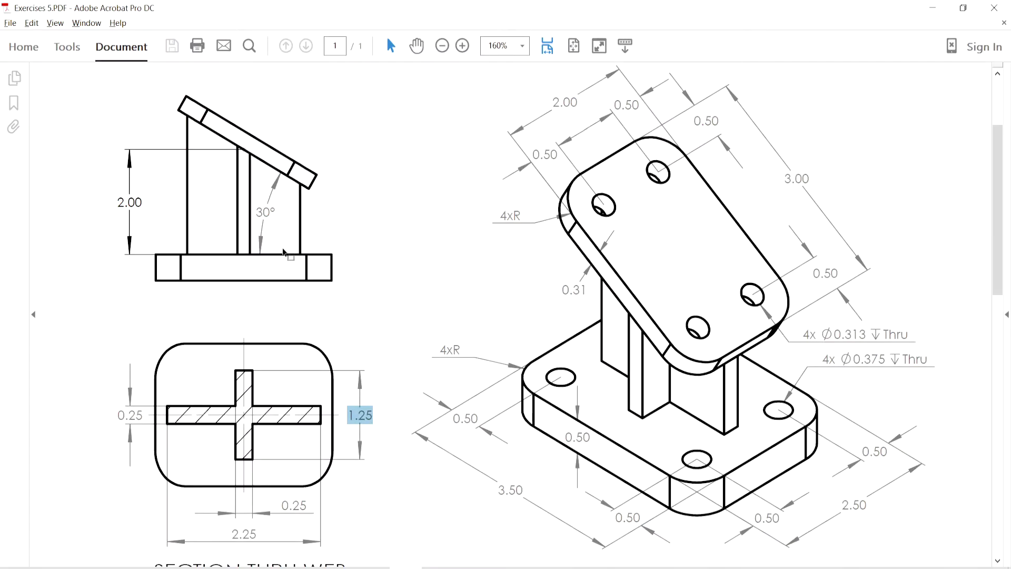
key("alt+Tab")
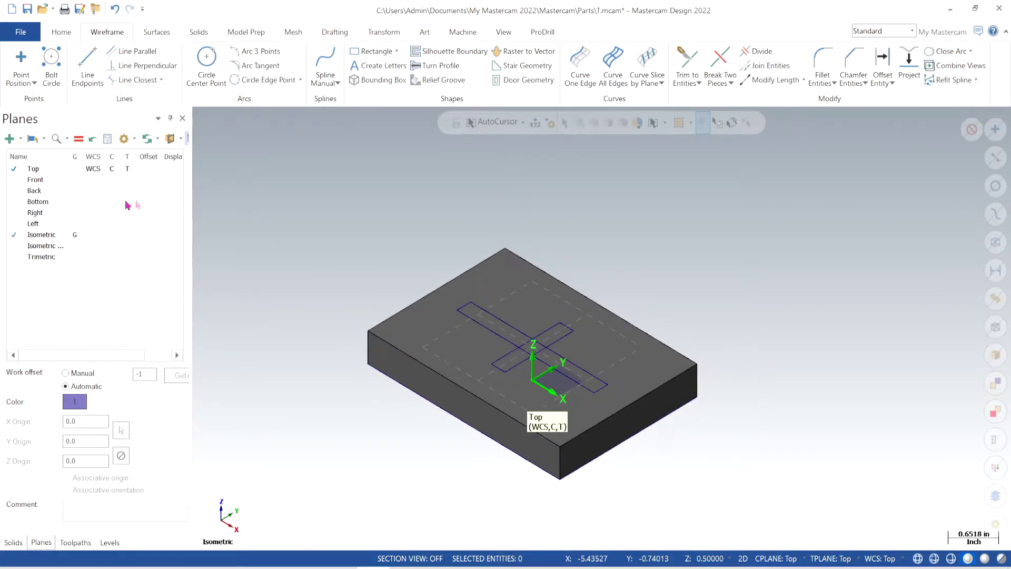
Step: Start a solid extrusion chaining both rectangles of the cross outline
left_click(194, 33)
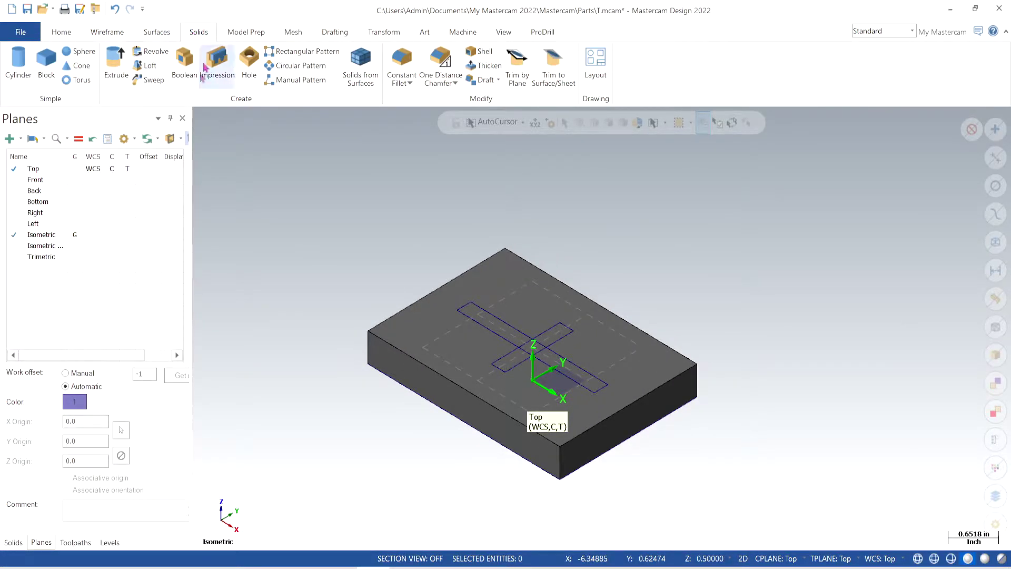
left_click(115, 62)
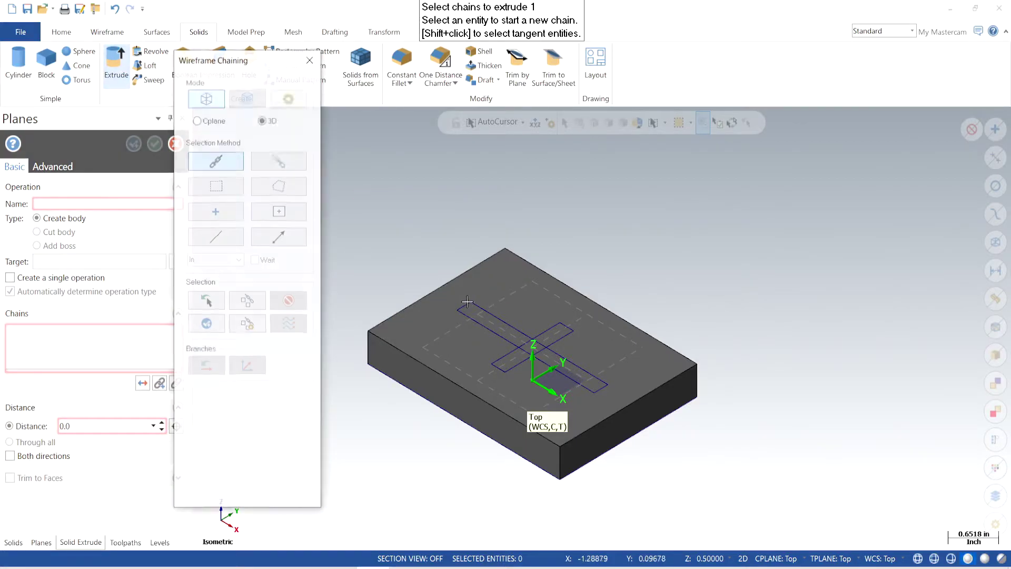
left_click(468, 302)
left_click(500, 362)
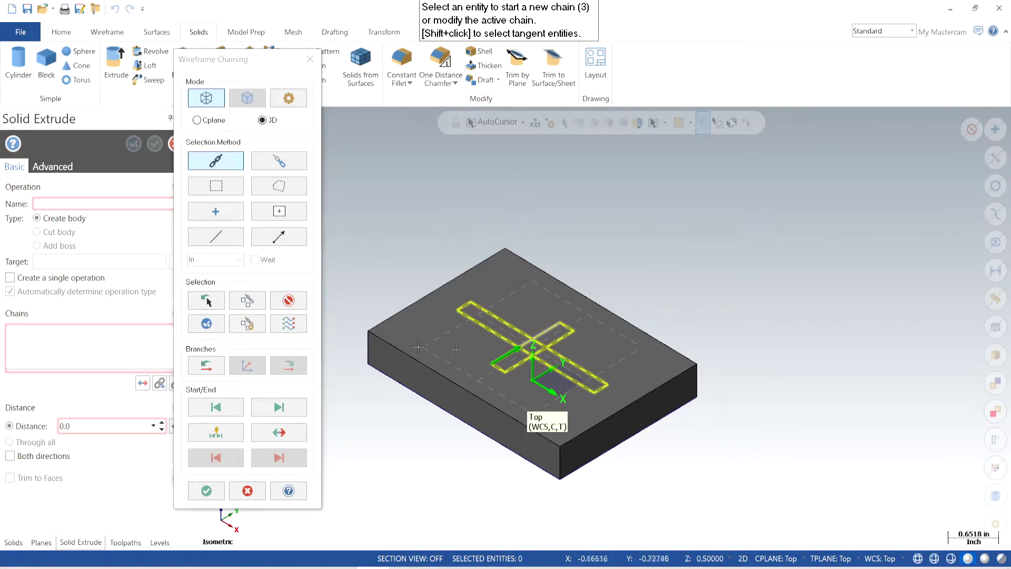
left_click(206, 490)
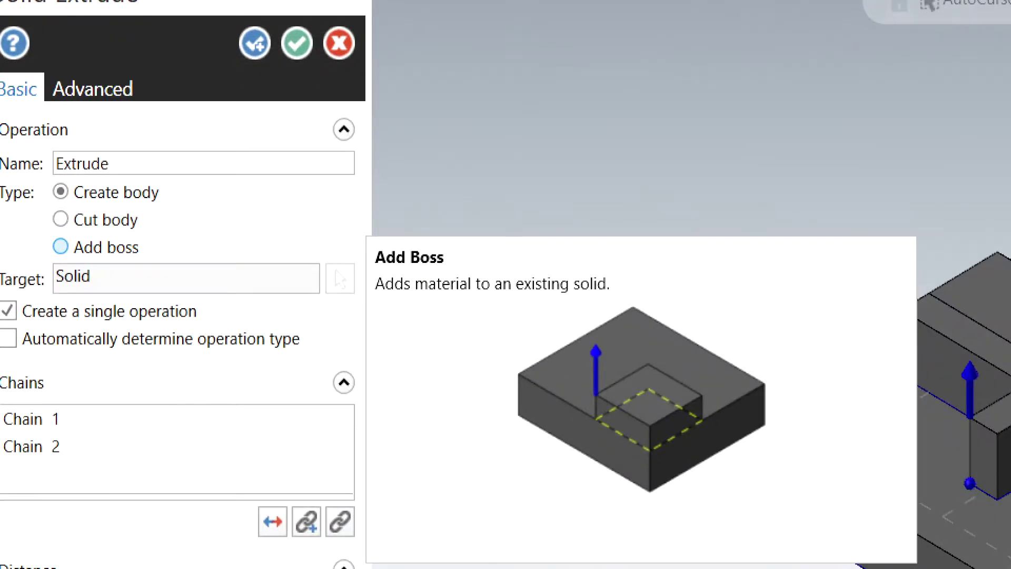
Step: Extrude the cross as an Add boss 3.0 high and accept it
left_click_drag(113, 257, 169, 271)
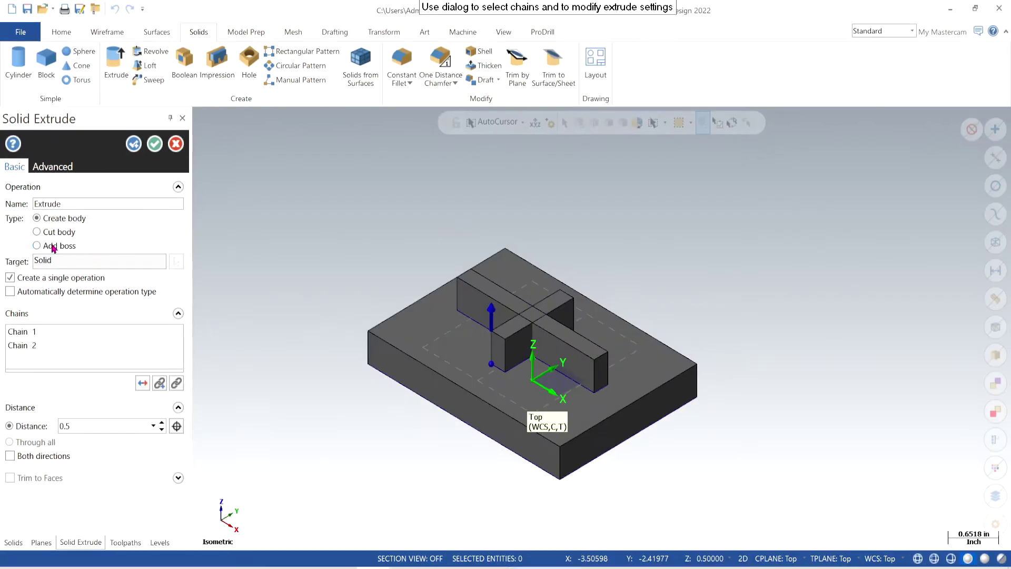
left_click(36, 245)
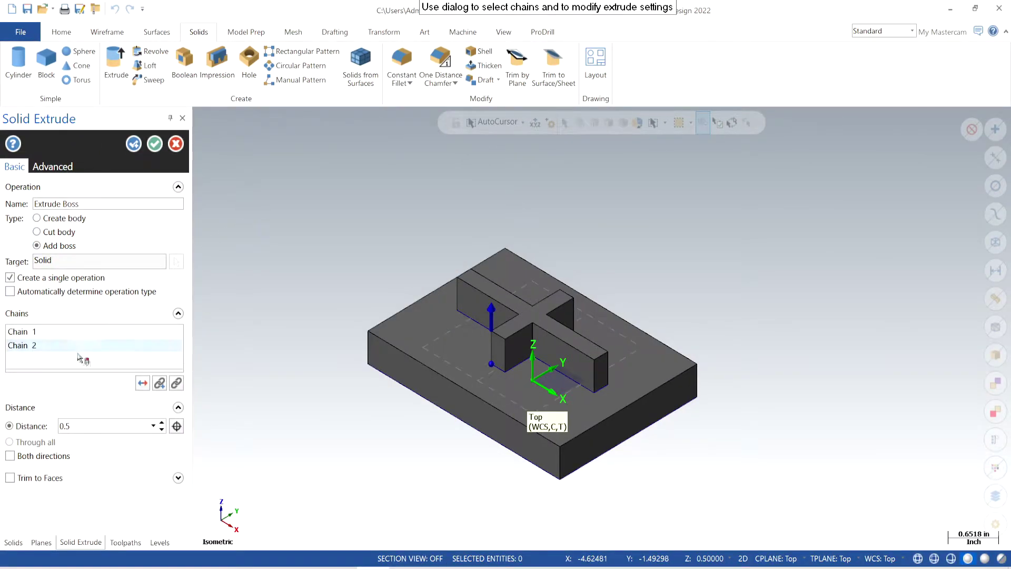
left_click(491, 331)
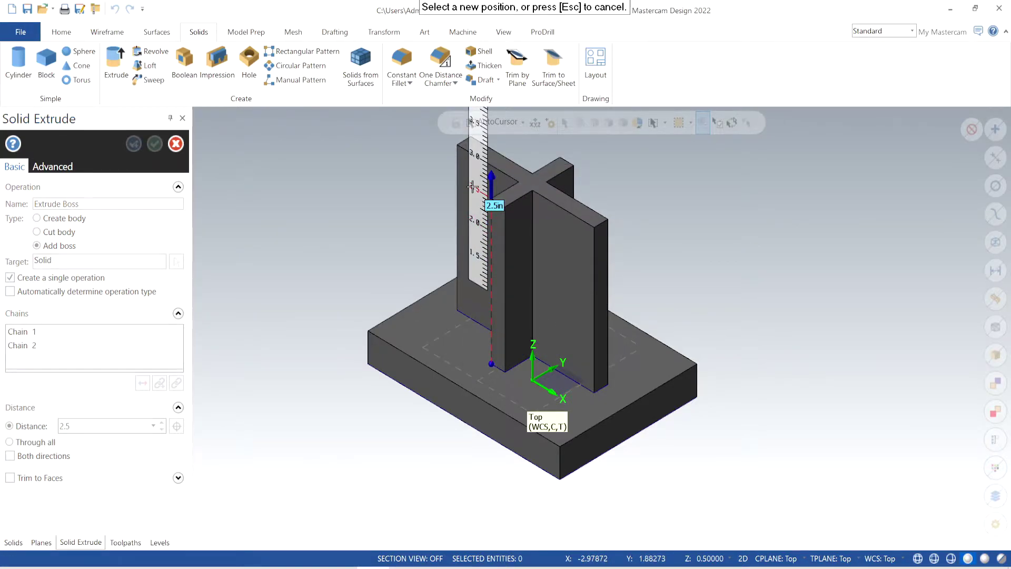
type("3")
key("Return")
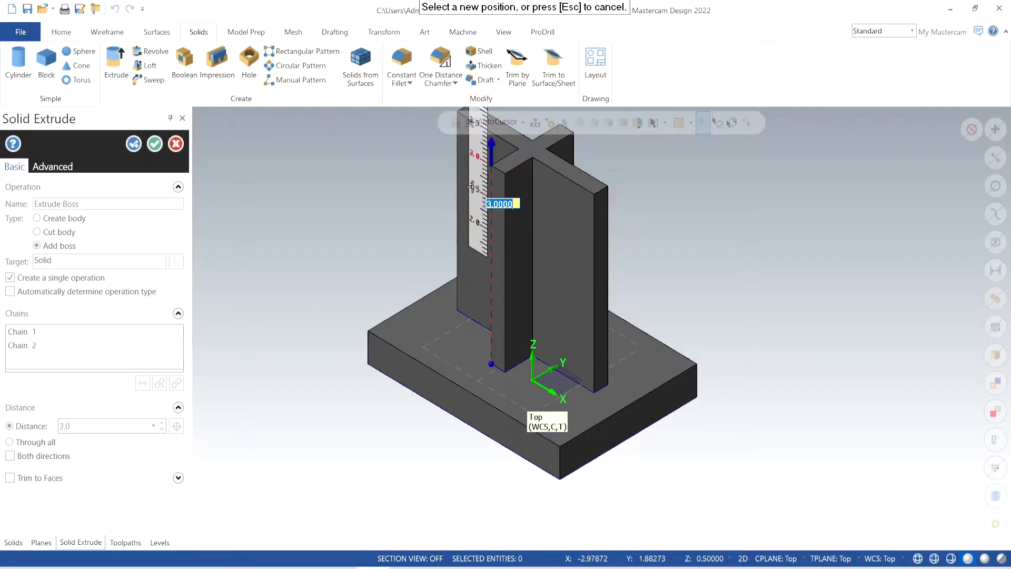
key("Escape")
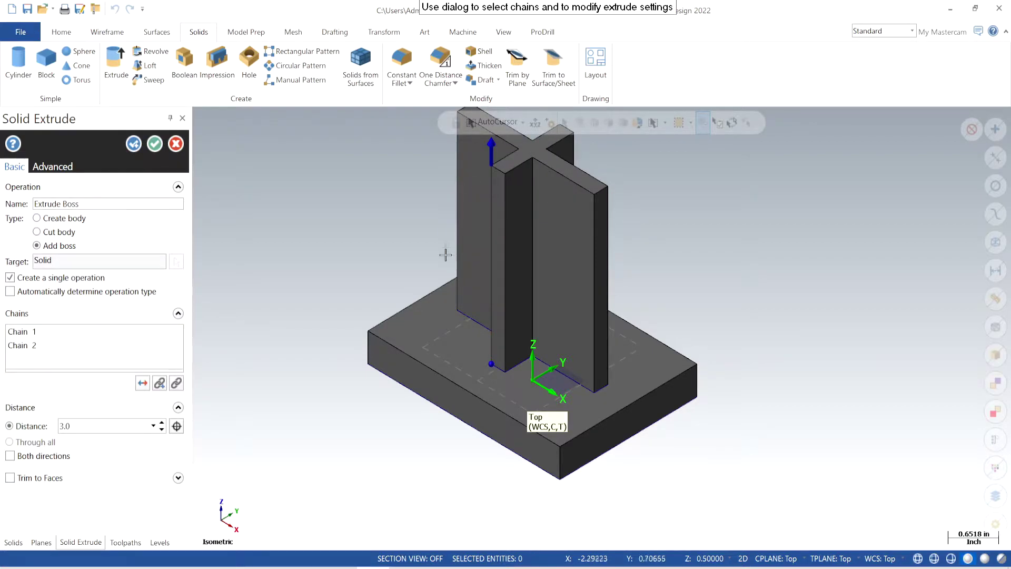
scroll(499, 445, "down", 3)
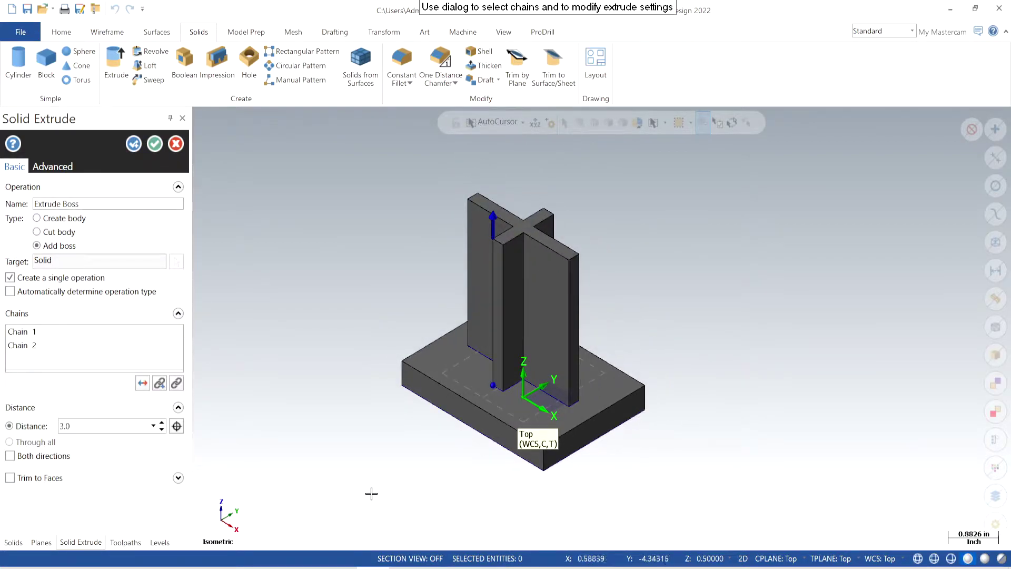
left_click(153, 145)
mouse_move(553, 369)
middle_mouse_down()
mouse_move(793, 358)
mouse_move(677, 330)
middle_mouse_up()
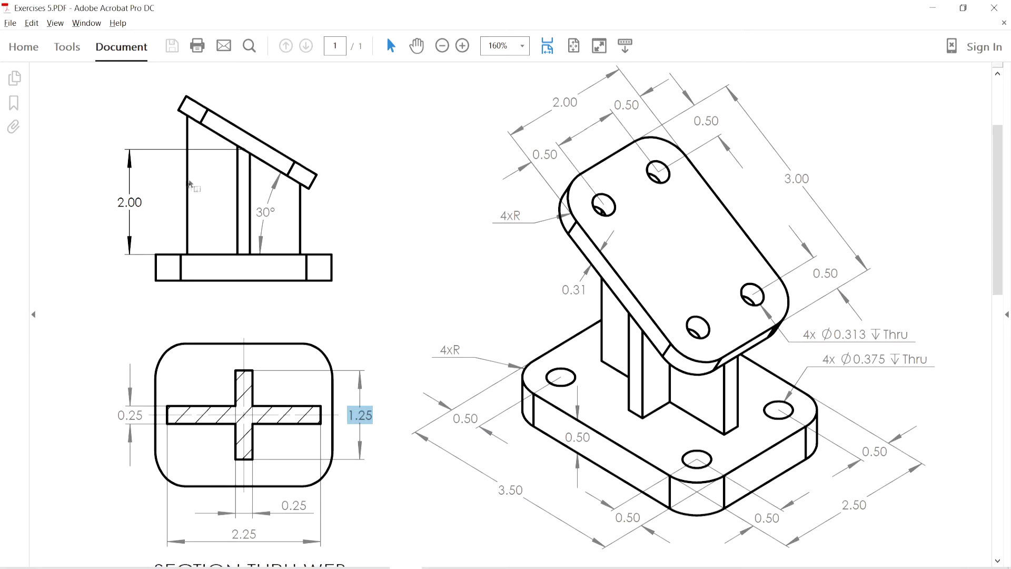
triple_click(143, 204)
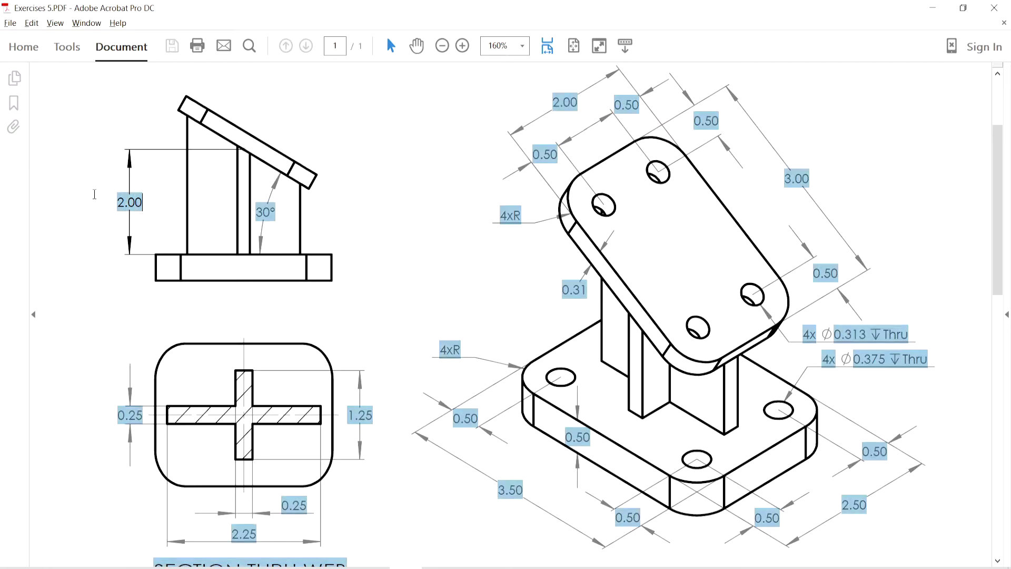
left_click(406, 311)
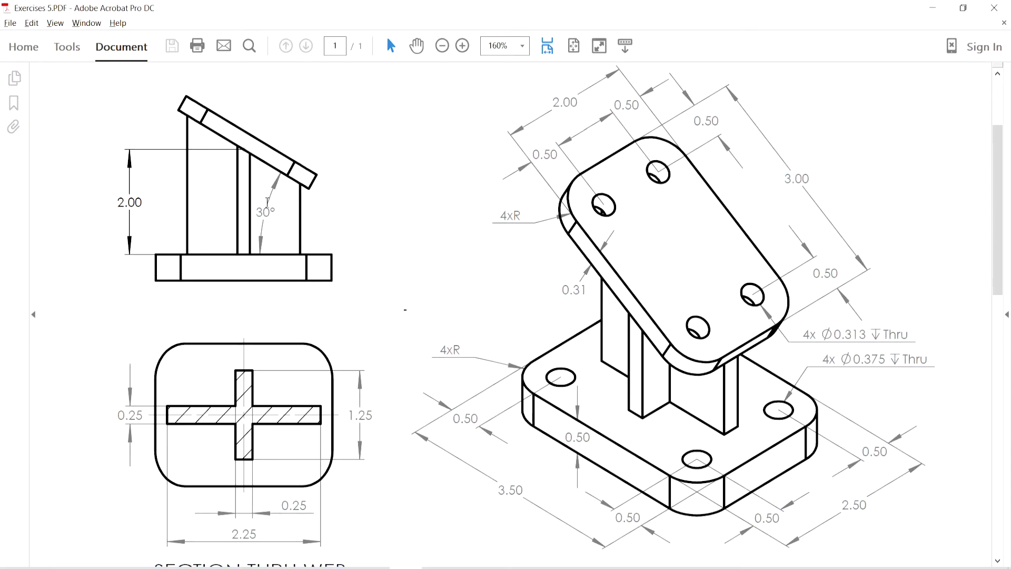
key("alt+Tab")
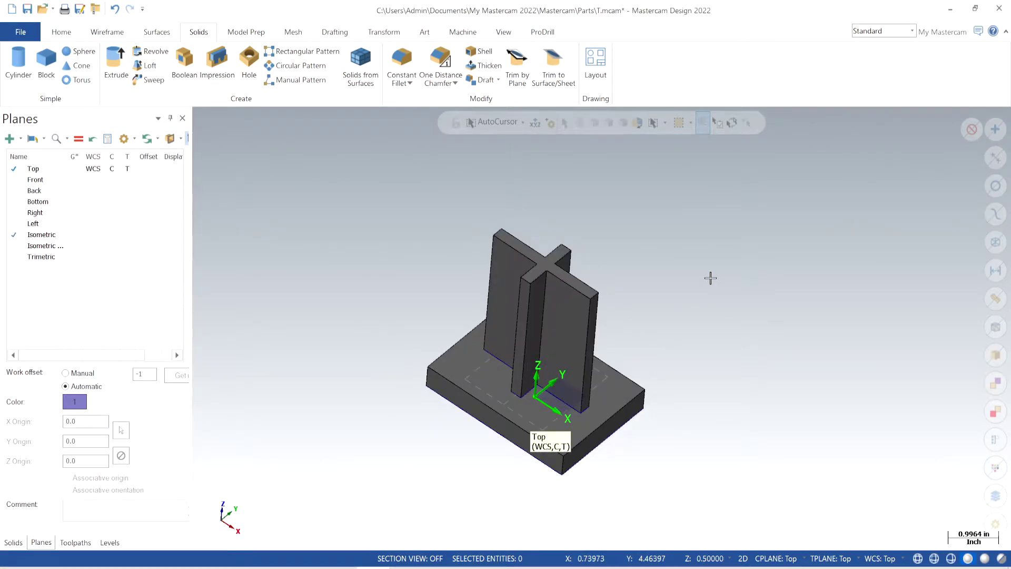
Step: From isometric view, start a new plane at the origin raised 2.5 along Z
right_click(711, 277)
left_click(750, 397)
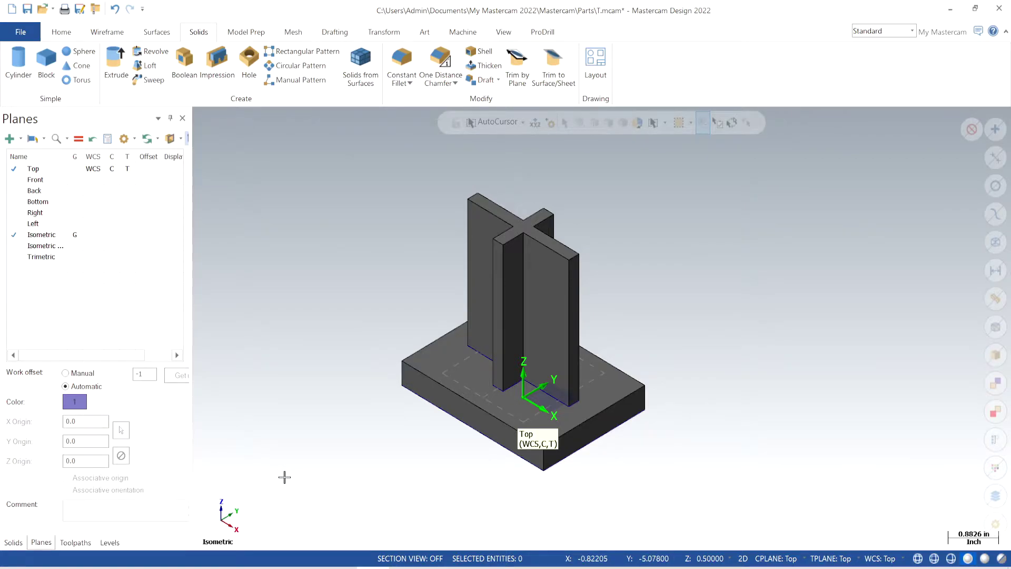
key("alt+p")
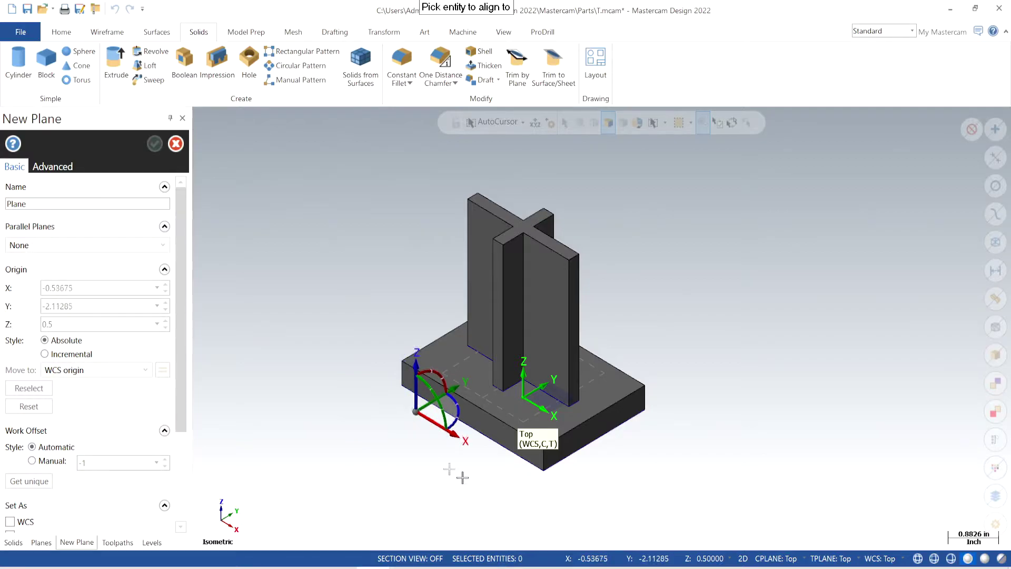
scroll(527, 426, "up", 1)
left_click(523, 124)
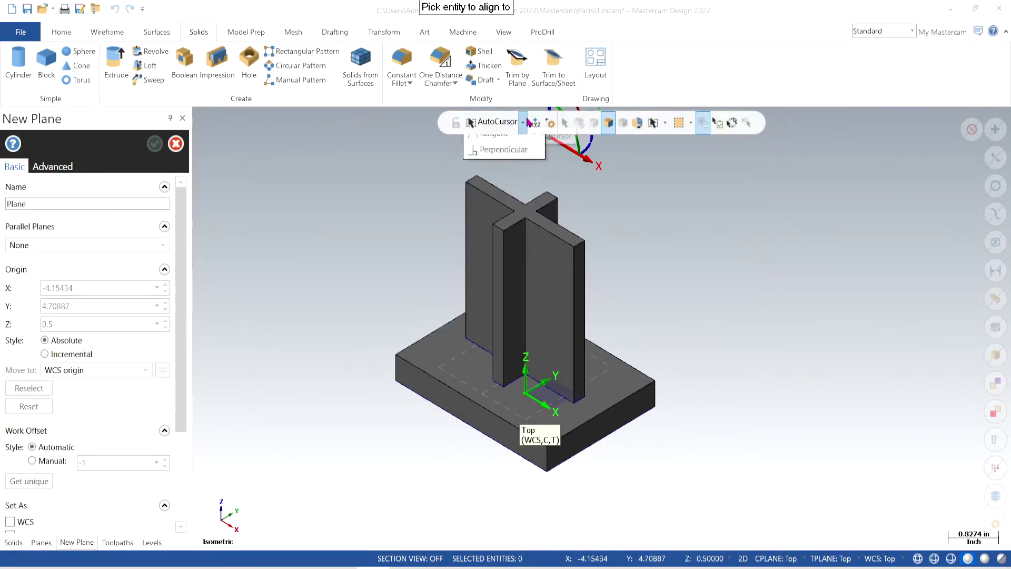
left_click(494, 161)
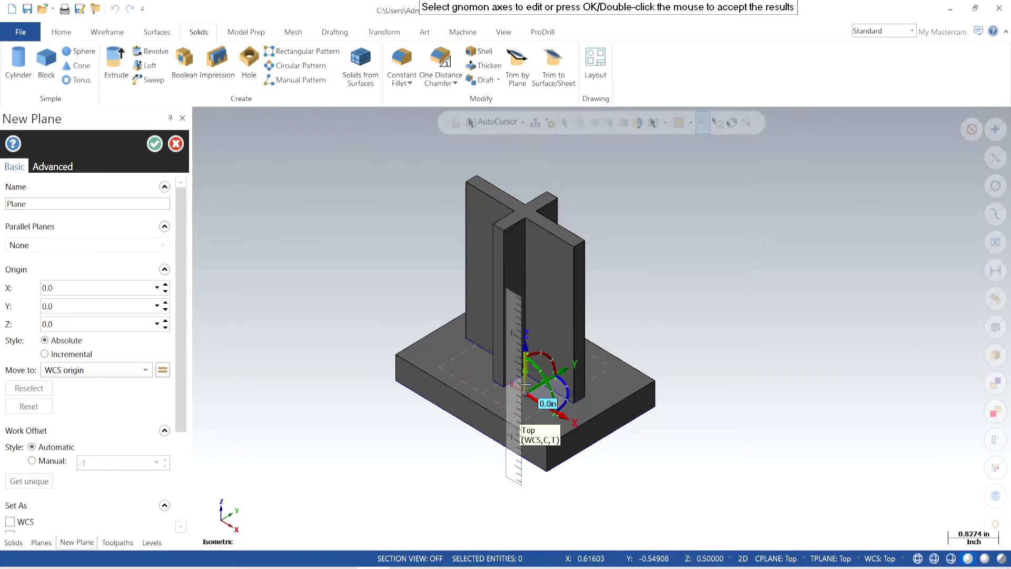
left_click(531, 421)
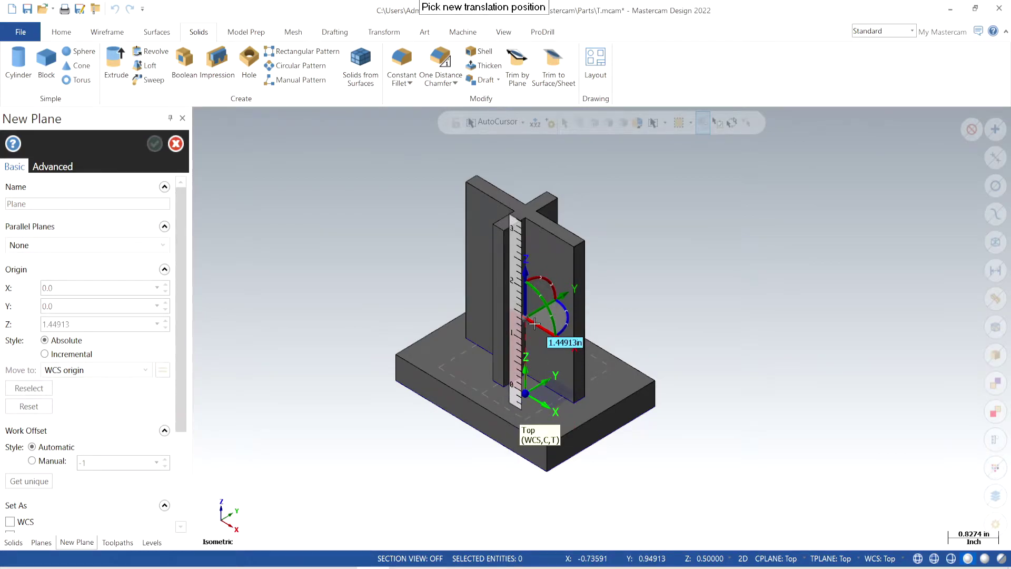
mouse_move(542, 308)
middle_mouse_down()
mouse_move(561, 274)
mouse_move(549, 316)
middle_mouse_up()
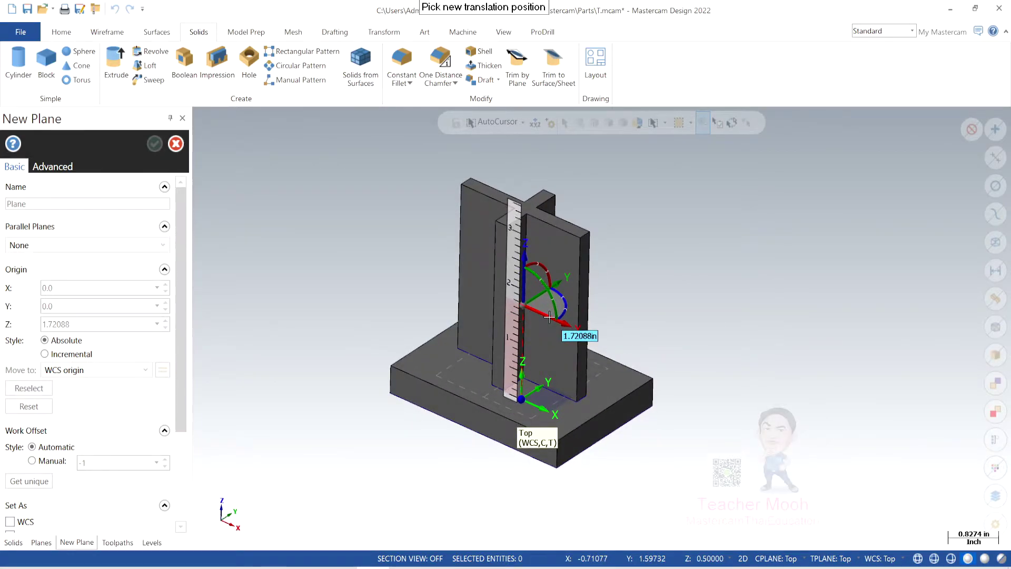
type("2.5")
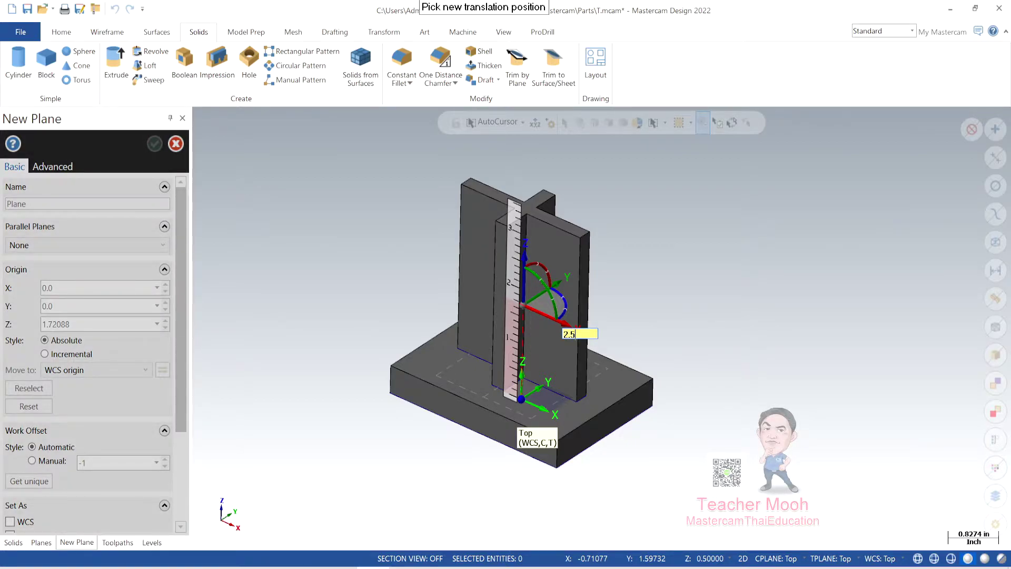
key("Return")
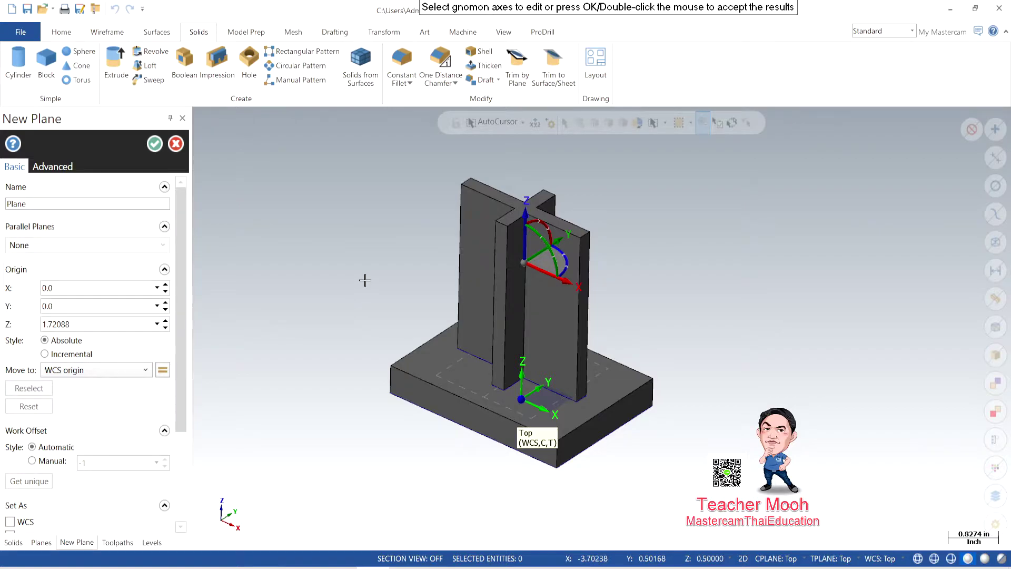
Step: Tilt the new plane 30°, name it Plane 30, and accept it
mouse_move(365, 282)
middle_mouse_down()
mouse_move(387, 238)
mouse_move(390, 254)
mouse_move(361, 242)
middle_mouse_up()
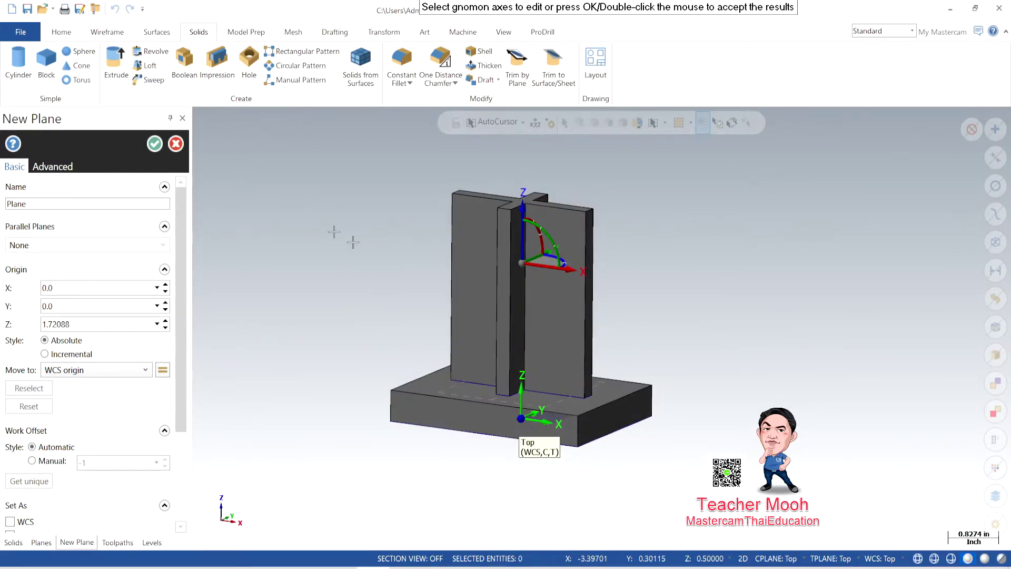
mouse_move(388, 280)
middle_mouse_down()
mouse_move(350, 277)
mouse_move(334, 288)
mouse_move(377, 288)
middle_mouse_up()
scroll(378, 289, "up", 1)
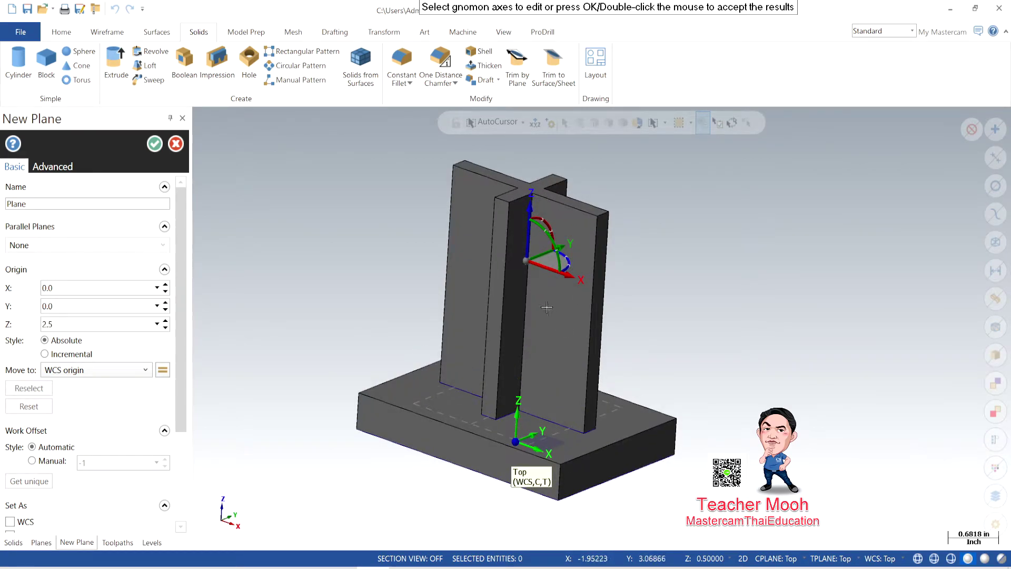
left_click(552, 243)
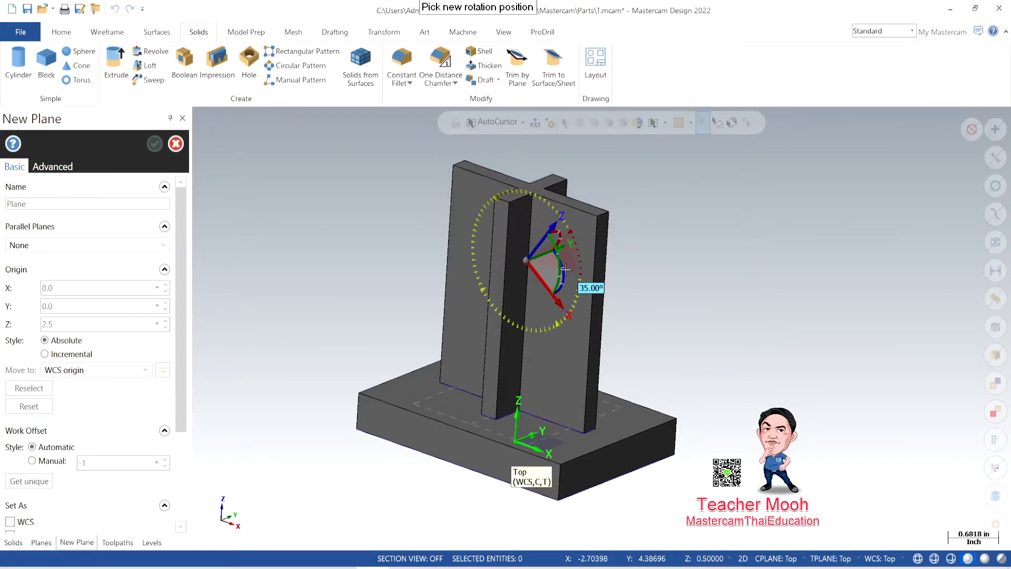
type("30")
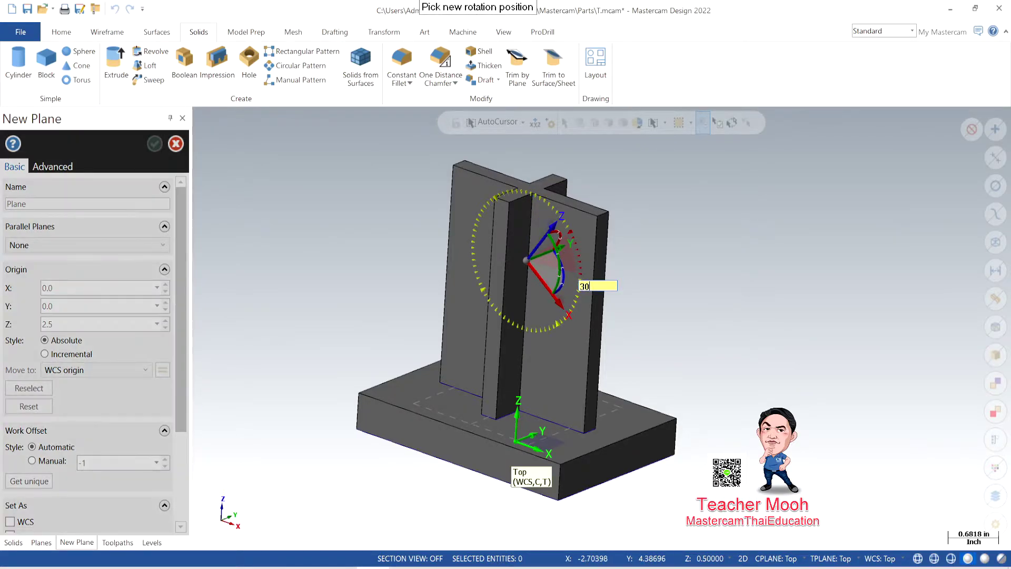
key("Return")
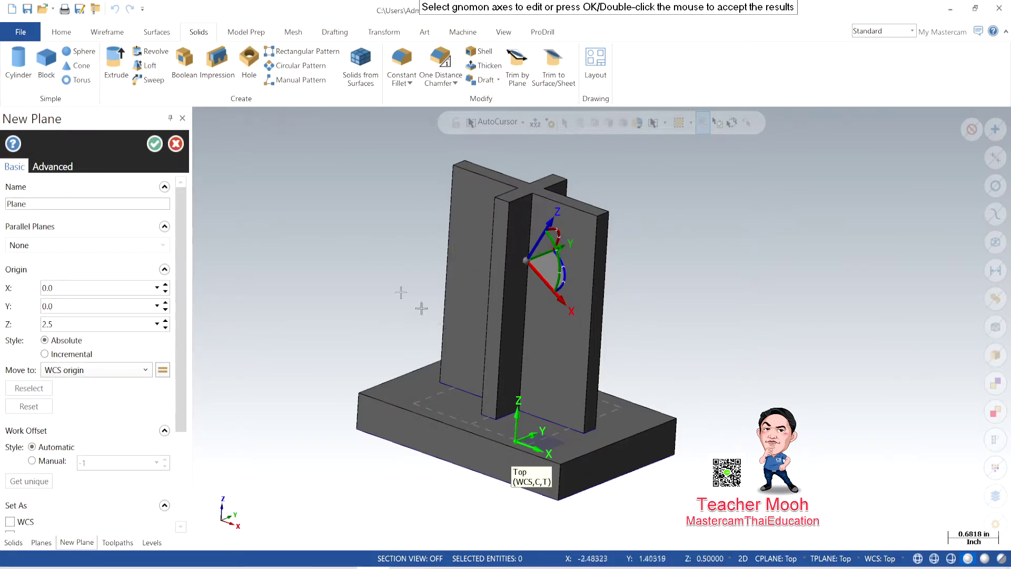
left_click(59, 205)
type("30")
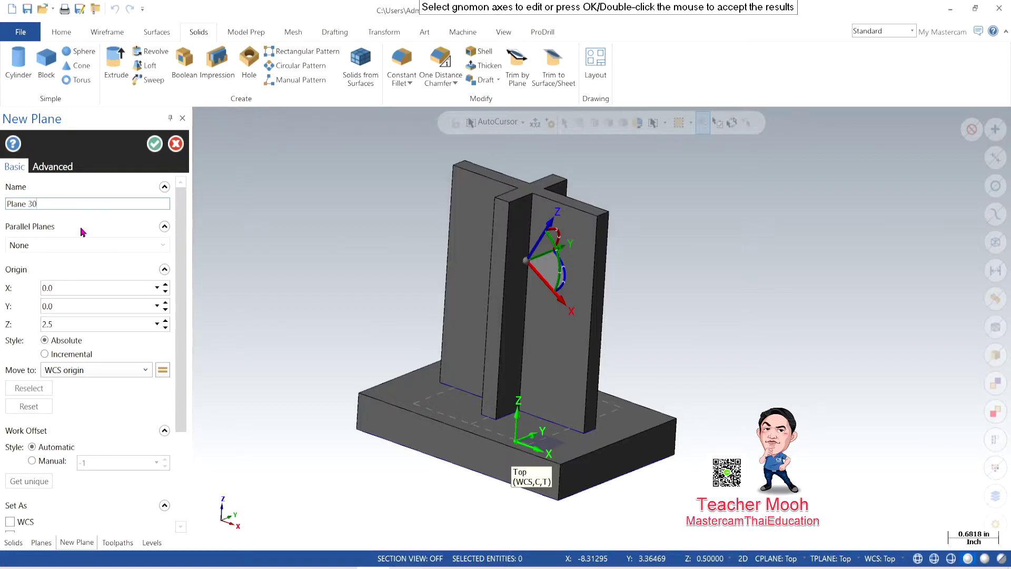
left_click(155, 143)
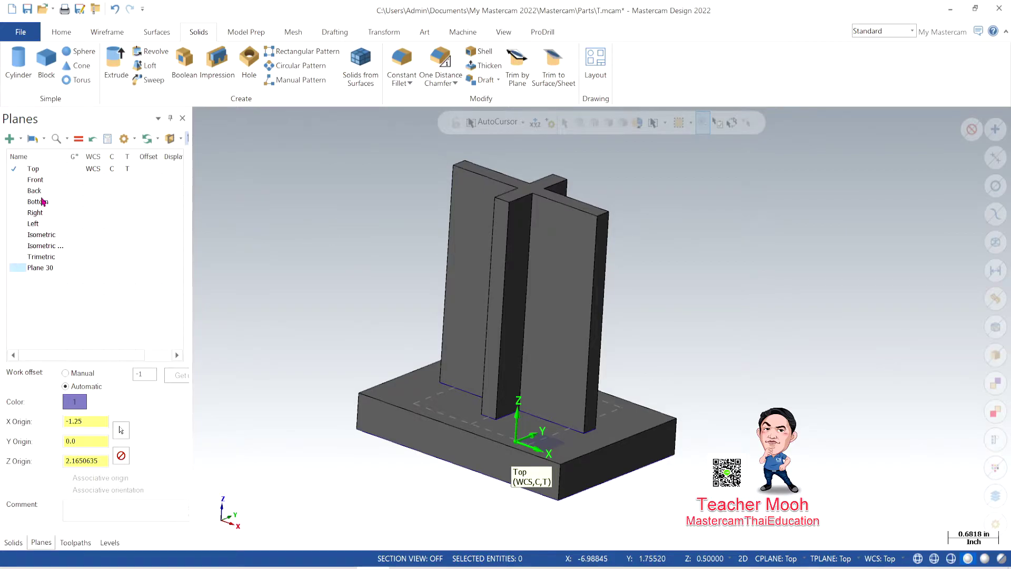
Step: Set Plane 30 as construction and tool plane with working Z depth 0
left_click(110, 269)
mouse_move(388, 287)
middle_mouse_down()
mouse_move(723, 296)
mouse_move(785, 317)
middle_mouse_up()
right_click(735, 238)
left_click(844, 220)
type("0")
key("Return")
Step: Check the active plane from the Front view, then the Isometric view
middle_click_drag(715, 297, 679, 306)
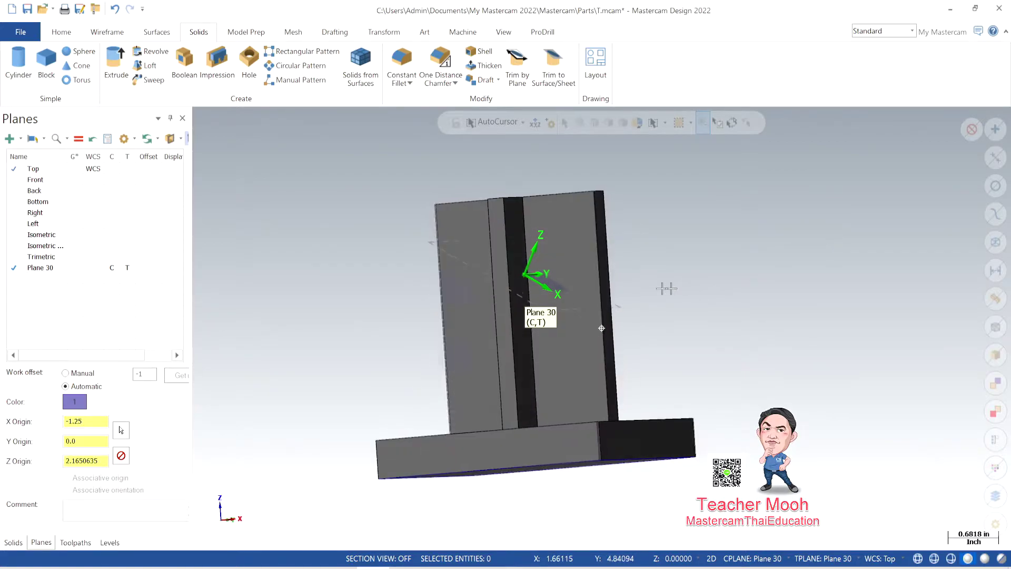
middle_click_drag(679, 306, 735, 238)
right_click(734, 238)
left_click(761, 362)
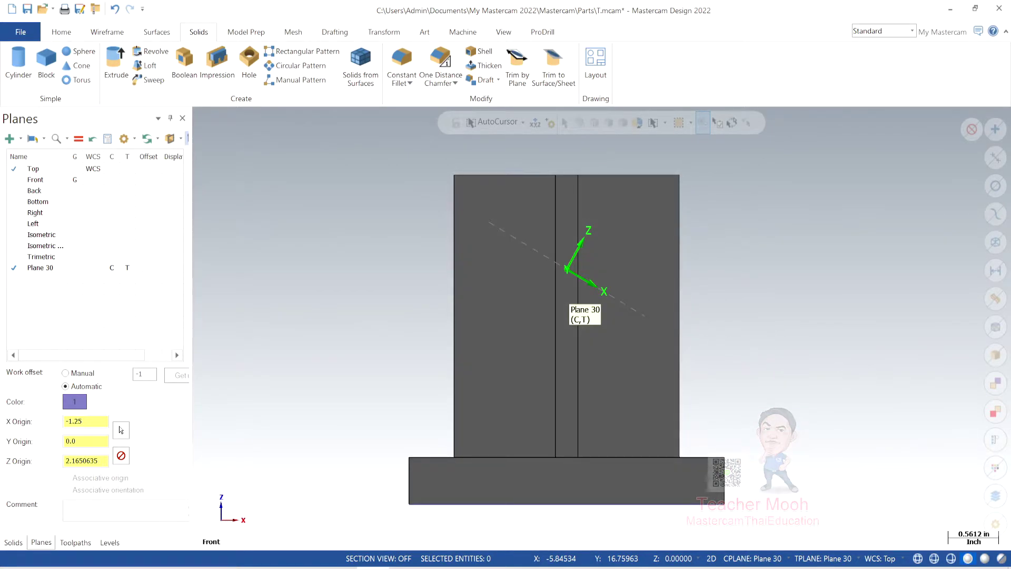
right_click(719, 285)
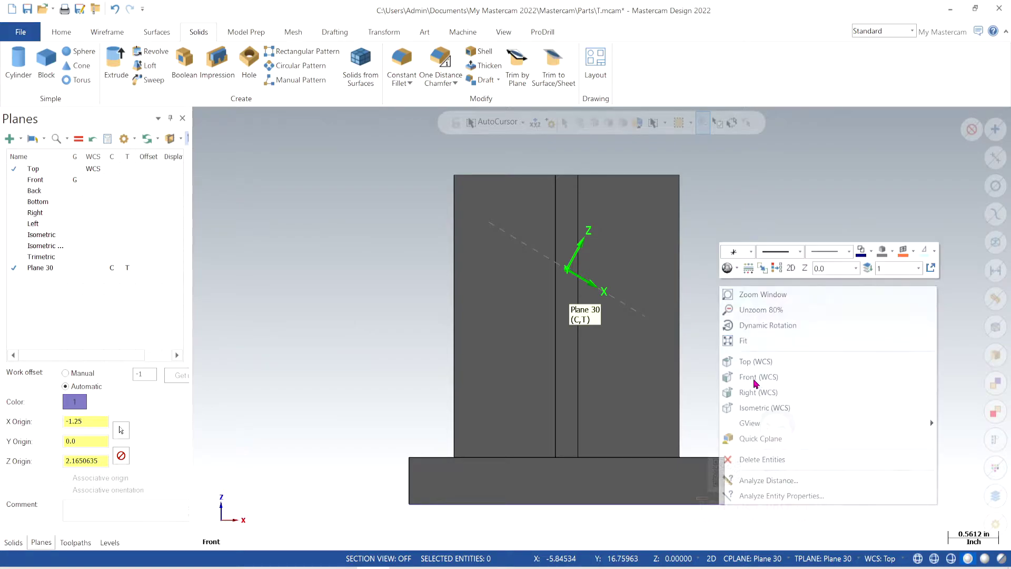
left_click(770, 406)
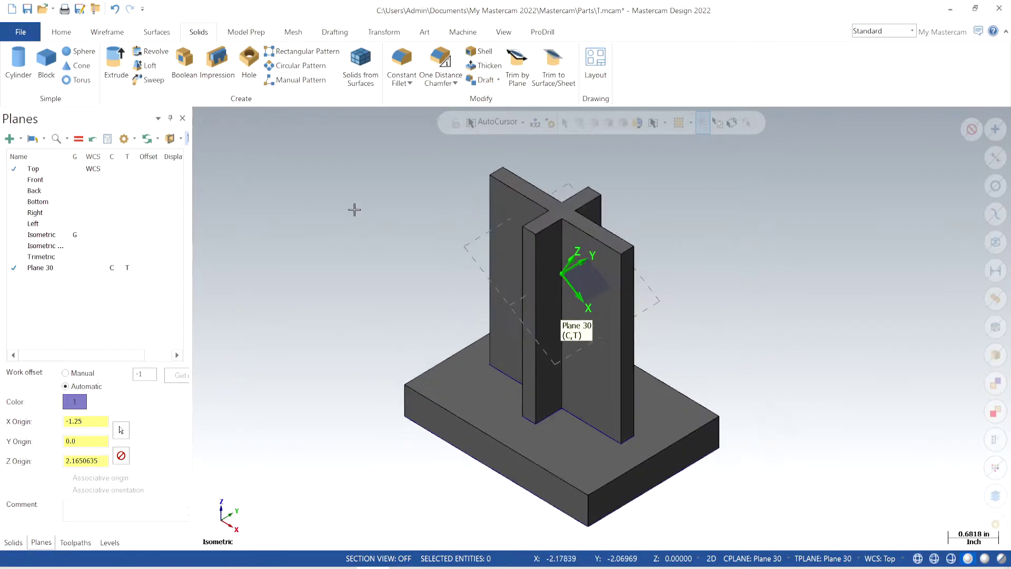
scroll(352, 206, "up", 2)
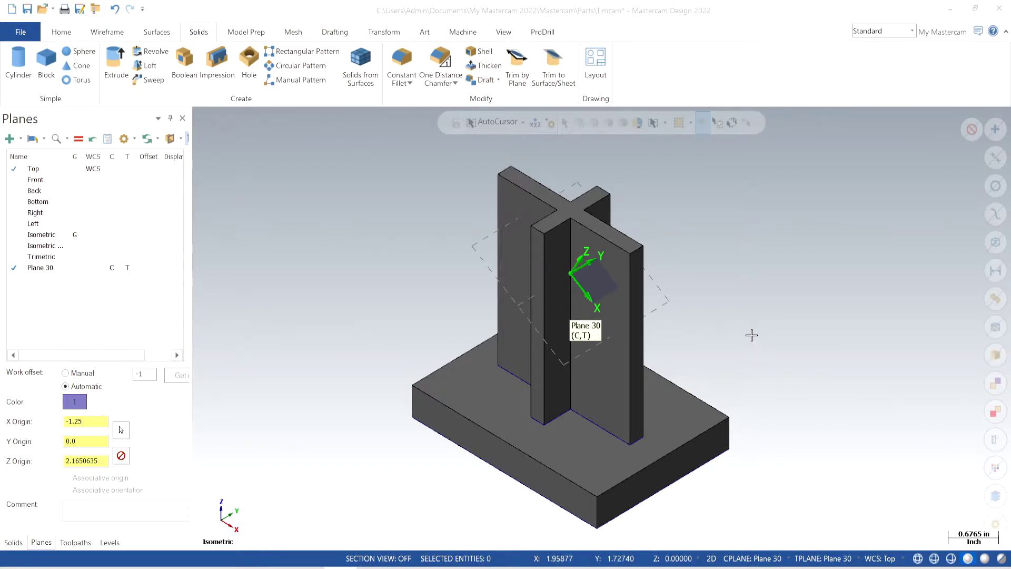
middle_click_drag(757, 339, 773, 300)
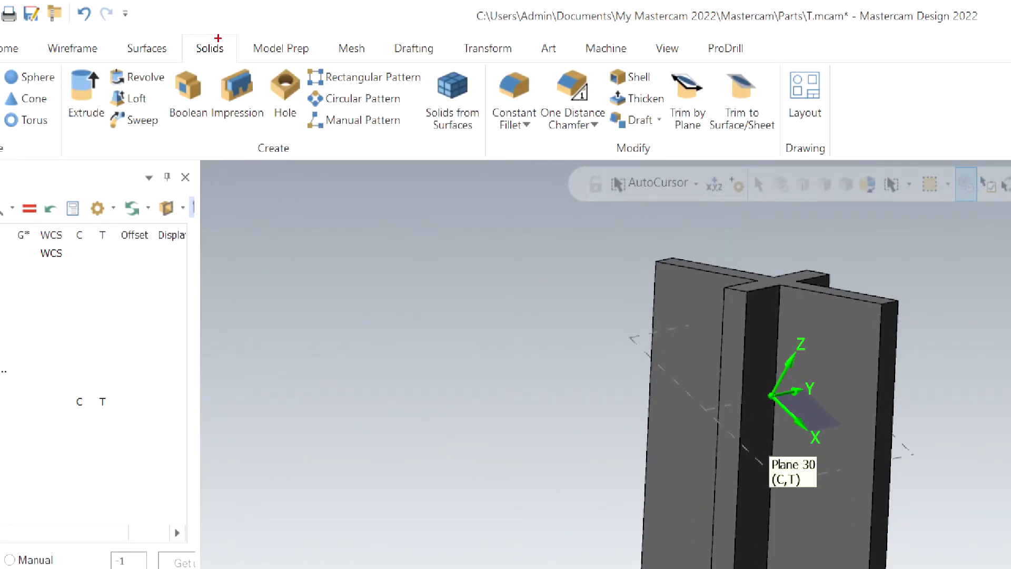
left_click_drag(218, 38, 208, 7)
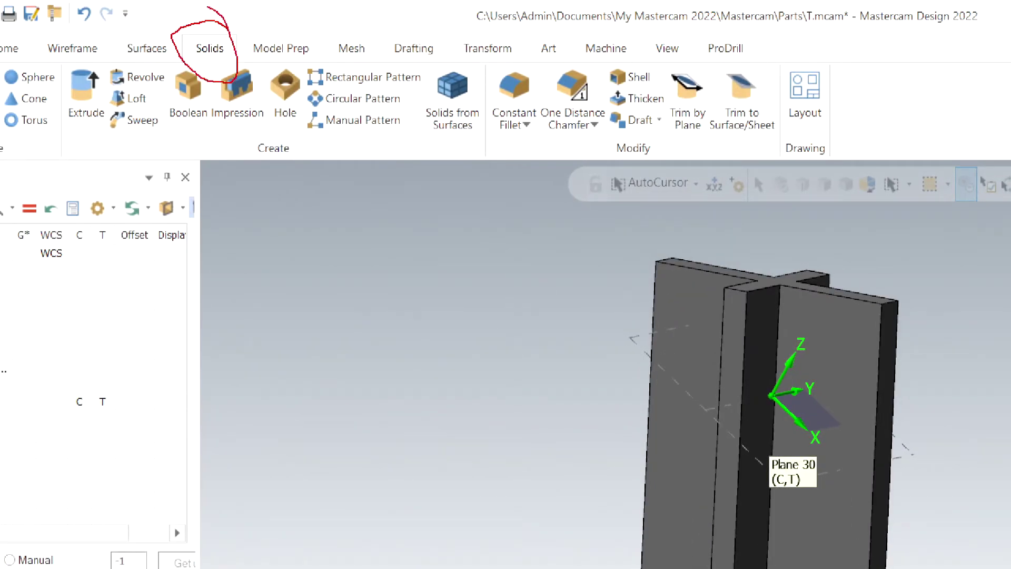
mouse_move(776, 80)
left_mouse_down()
mouse_move(709, 118)
mouse_move(756, 79)
mouse_move(687, 164)
mouse_move(700, 67)
left_mouse_up()
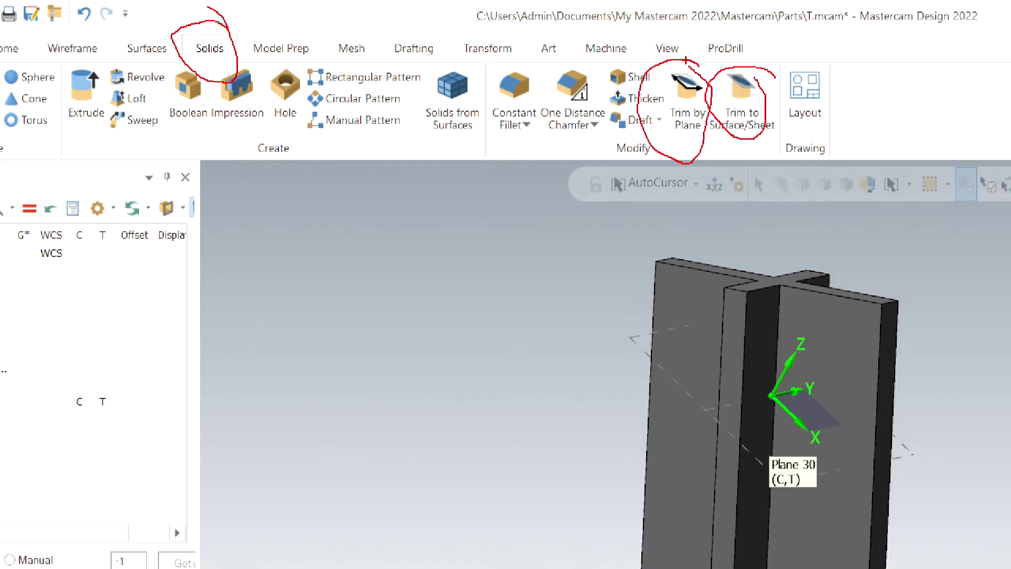
key("e")
mouse_move(233, 23)
left_mouse_down()
mouse_move(221, 70)
mouse_move(219, 5)
left_mouse_up()
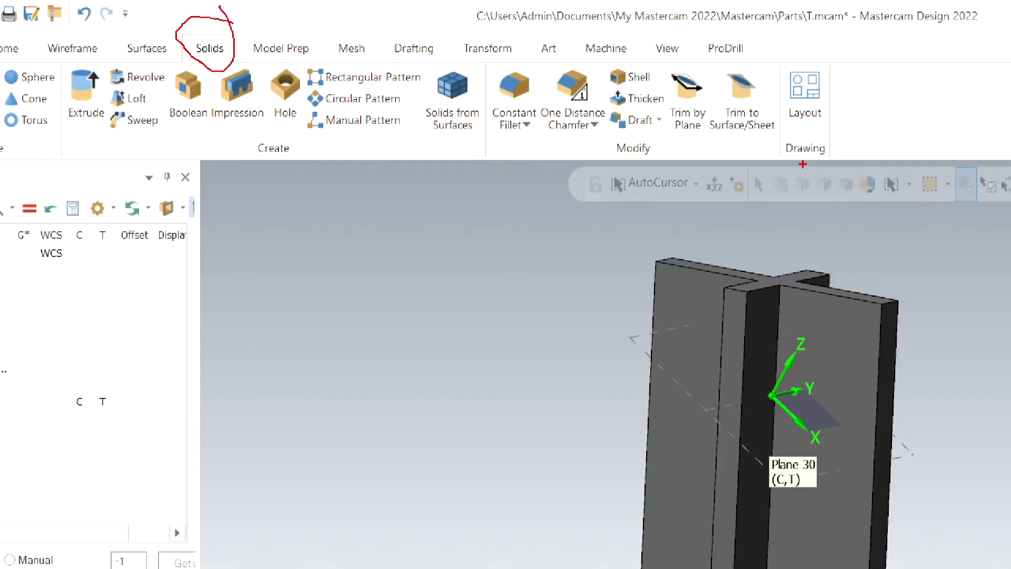
mouse_move(722, 95)
left_mouse_down()
mouse_move(677, 74)
mouse_move(685, 141)
mouse_move(705, 84)
left_mouse_up()
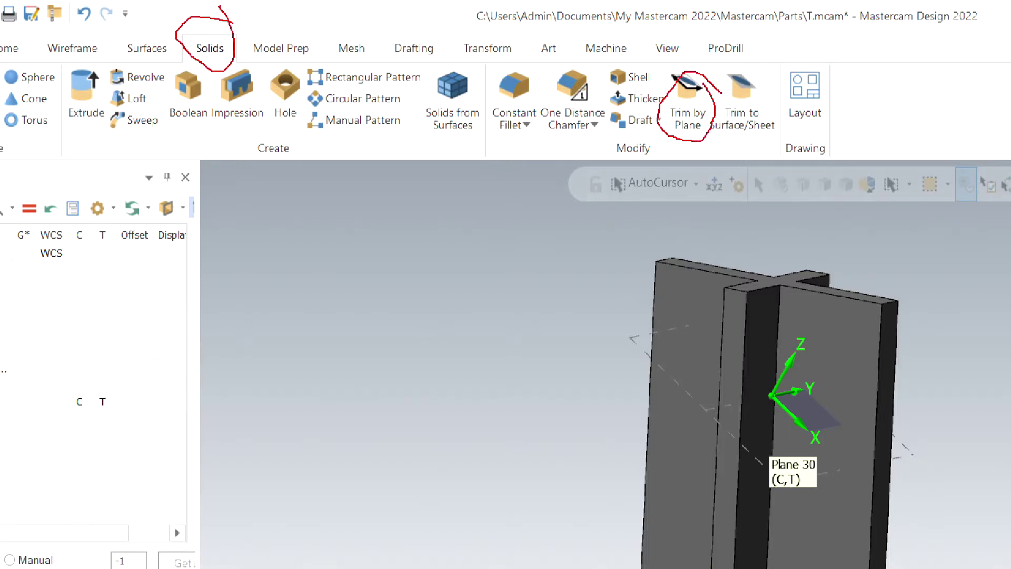
key("Escape")
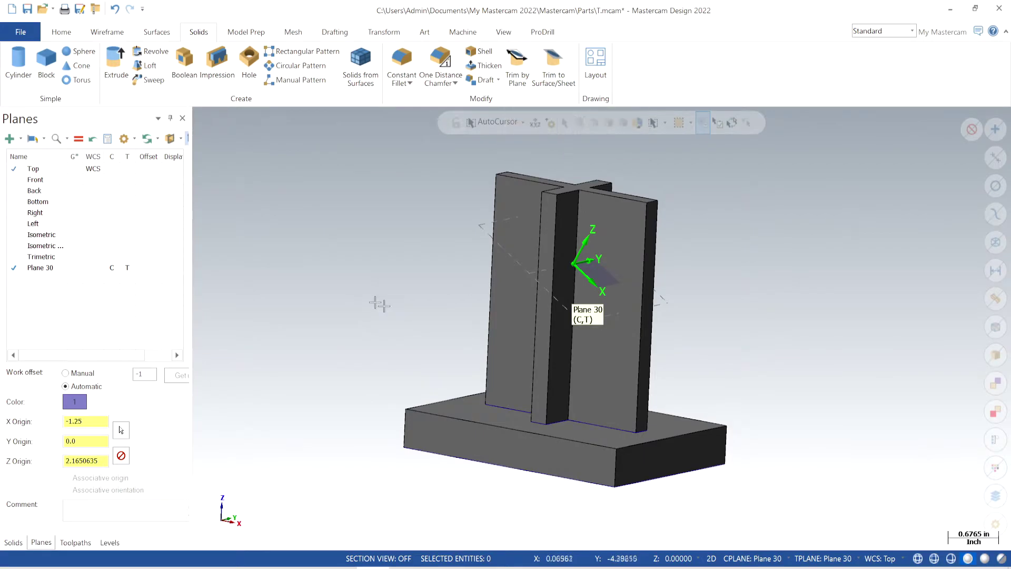
Step: Start Trim by Plane on Body 1 using the named plane Plane 30
left_click(515, 62)
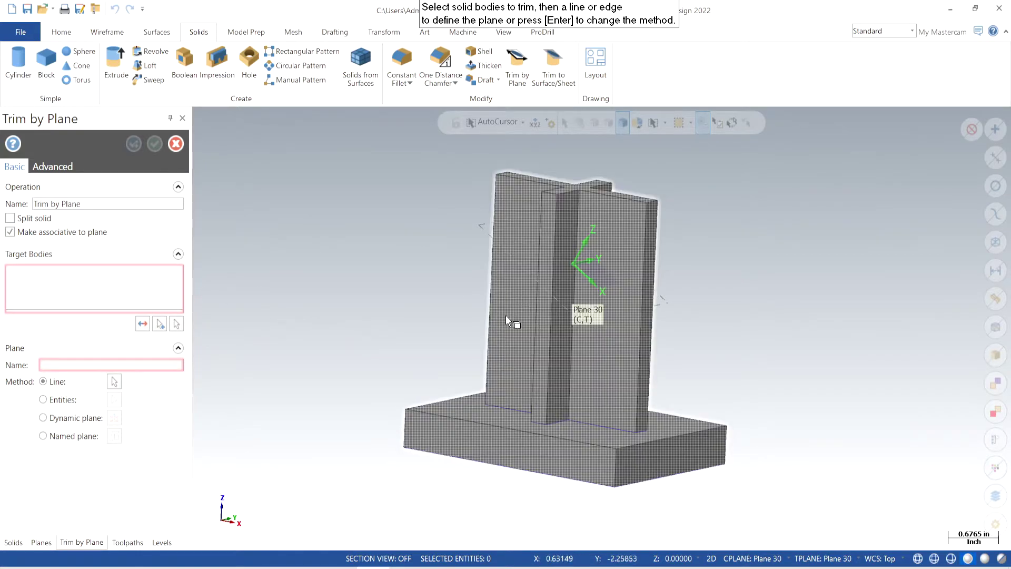
left_click(506, 316)
key("Return")
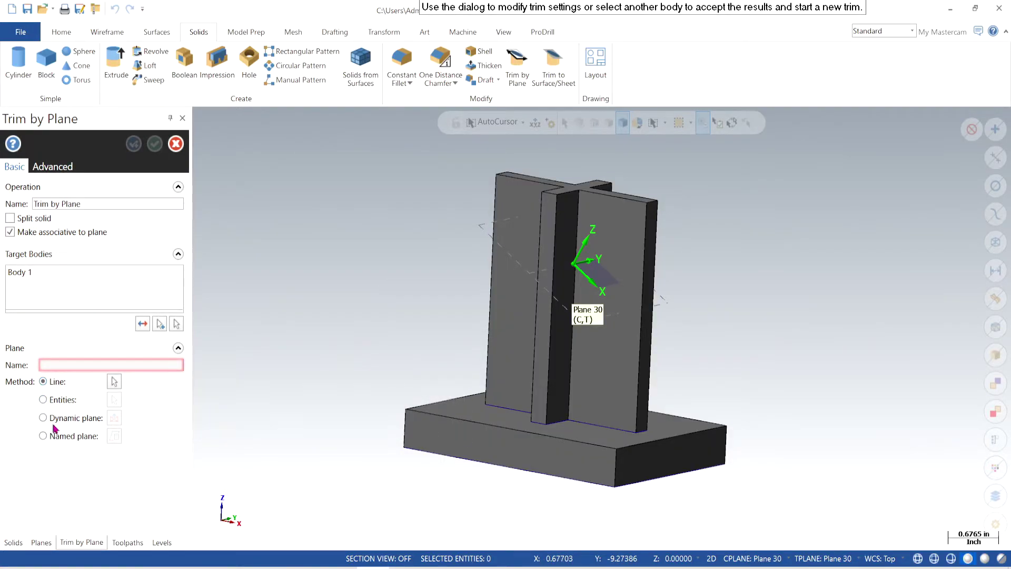
left_click(44, 439)
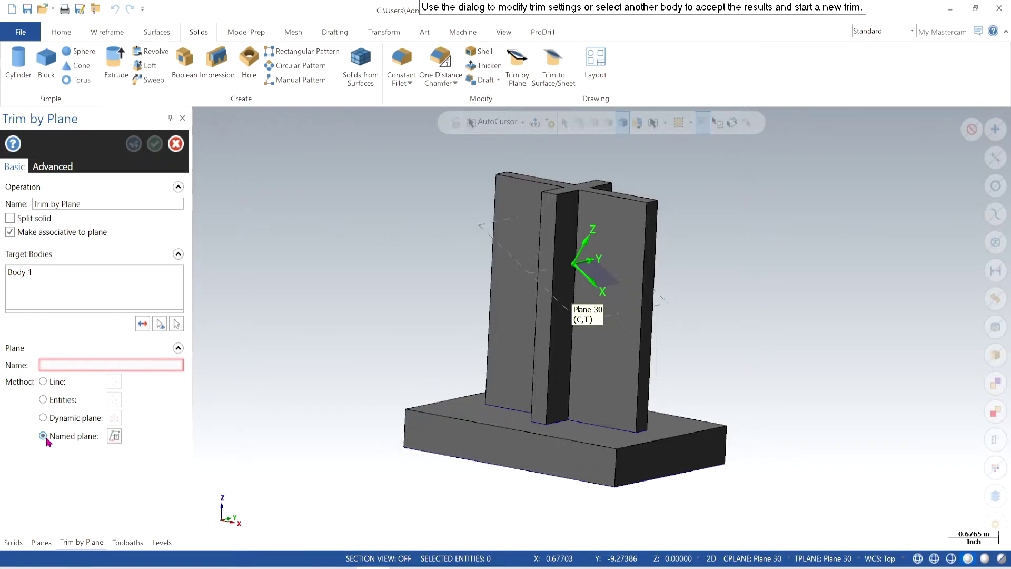
left_click(115, 437)
scroll(325, 231, "down", 1)
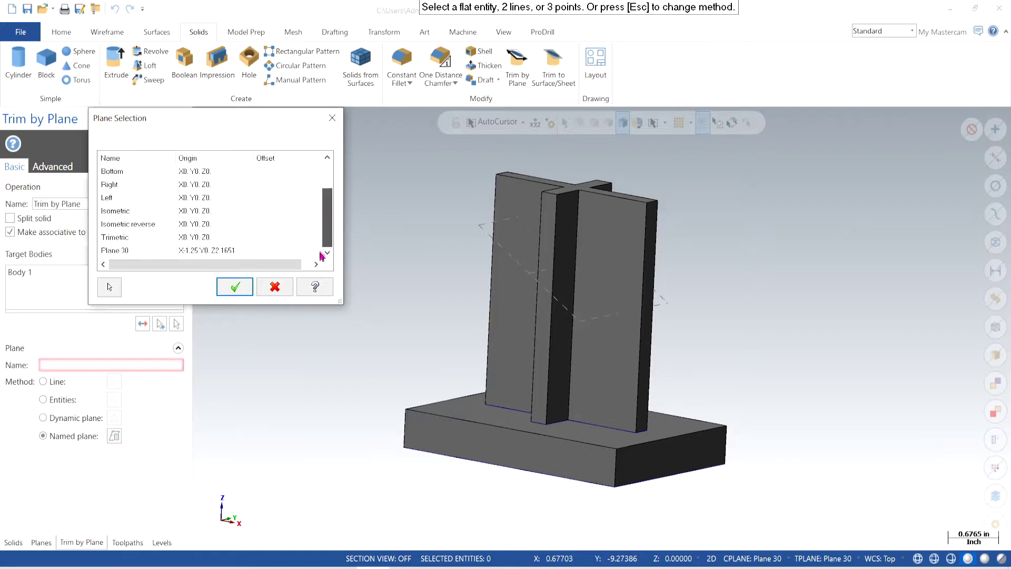
left_click(126, 252)
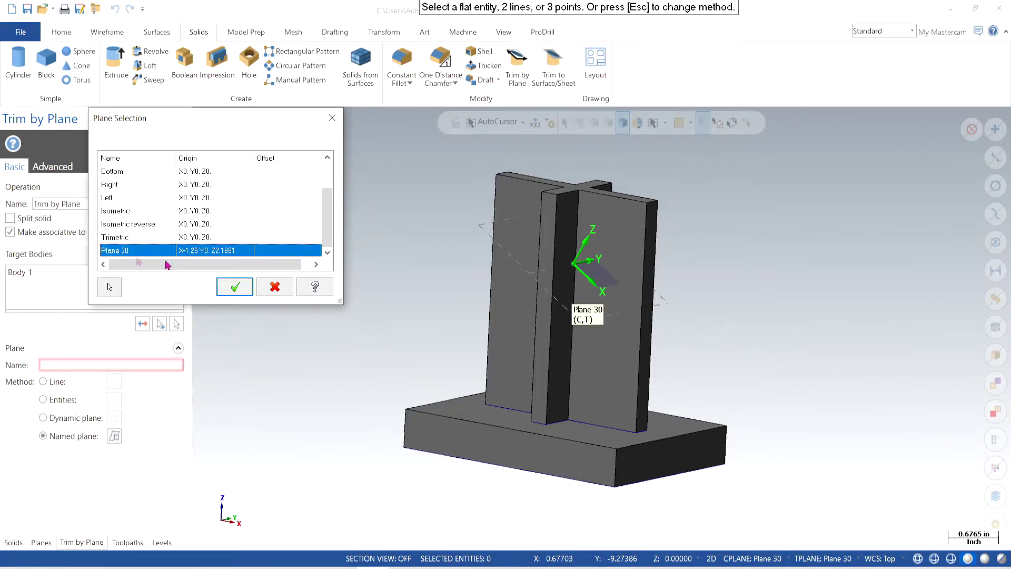
left_click(235, 287)
Step: Preview and accept the Plane 30 trim, then bring up the drawing PDF
mouse_move(368, 318)
middle_mouse_down()
mouse_move(446, 296)
mouse_move(355, 324)
middle_mouse_up()
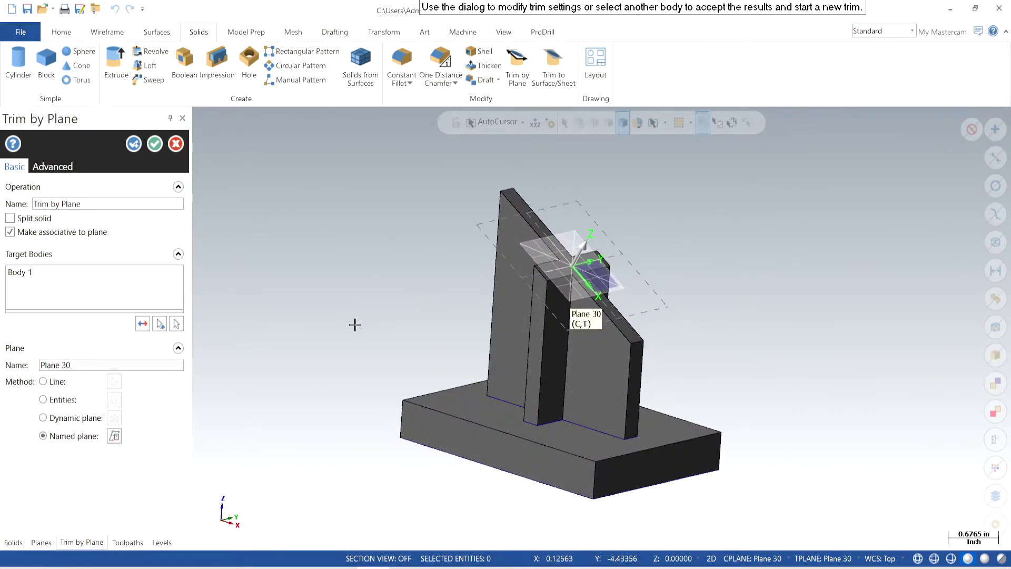
mouse_move(355, 325)
middle_mouse_down()
mouse_move(388, 336)
mouse_move(400, 295)
mouse_move(384, 316)
mouse_move(377, 309)
mouse_move(406, 318)
middle_mouse_up()
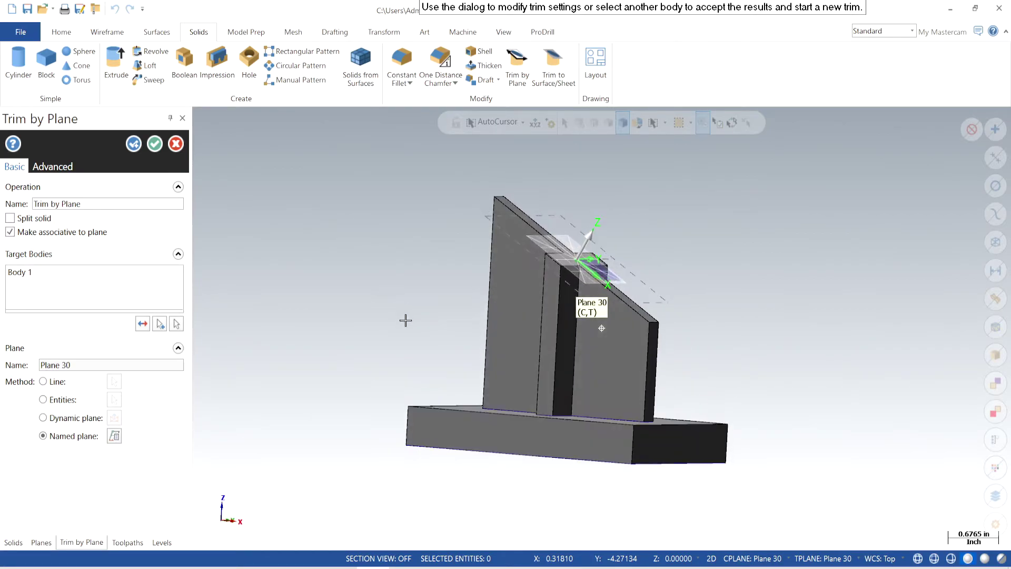
left_click(154, 144)
mouse_move(741, 334)
middle_mouse_down()
mouse_move(639, 338)
mouse_move(678, 416)
mouse_move(680, 298)
middle_mouse_up()
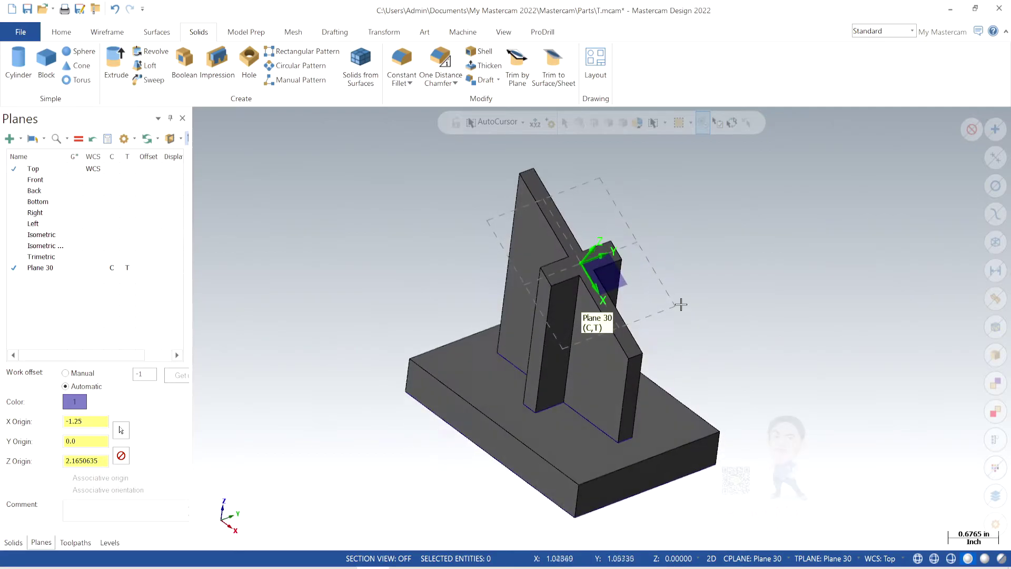
key("alt+Tab")
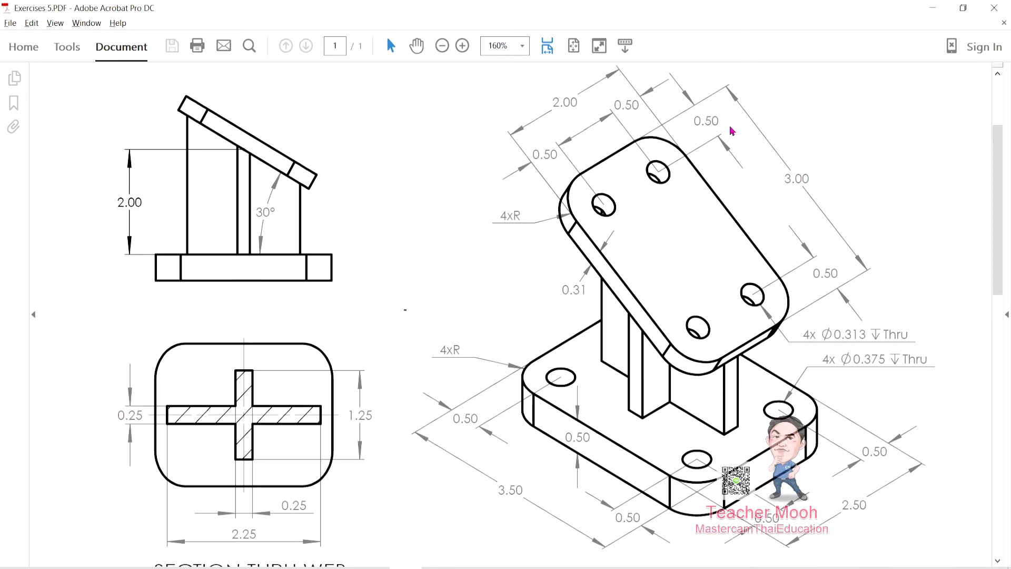
left_click_drag(813, 181, 771, 169)
left_click_drag(589, 81, 528, 120)
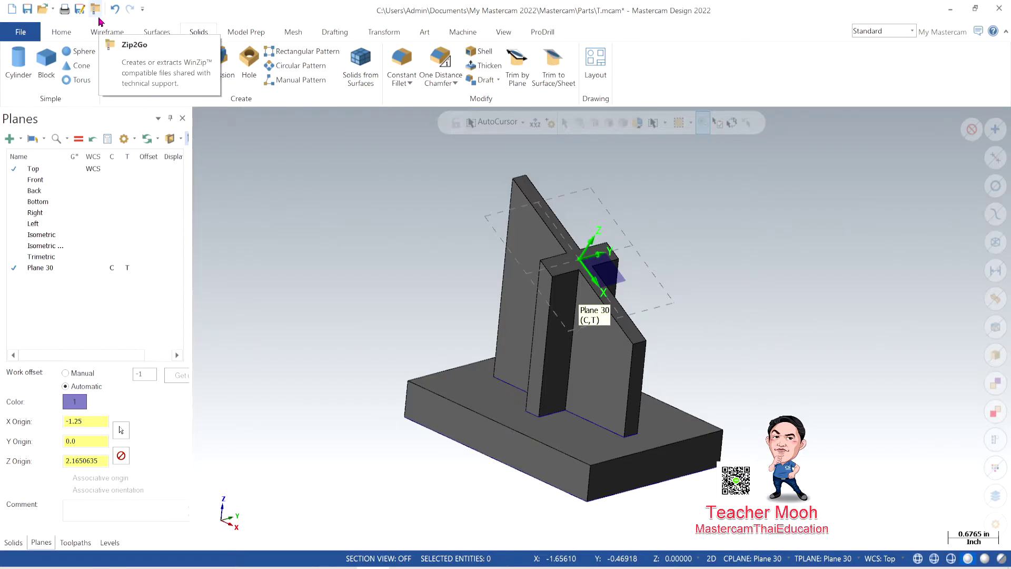
Step: Start a centre-anchored rectangle at Plane 30's origin, checking sizes on the drawing PDF
left_click(114, 34)
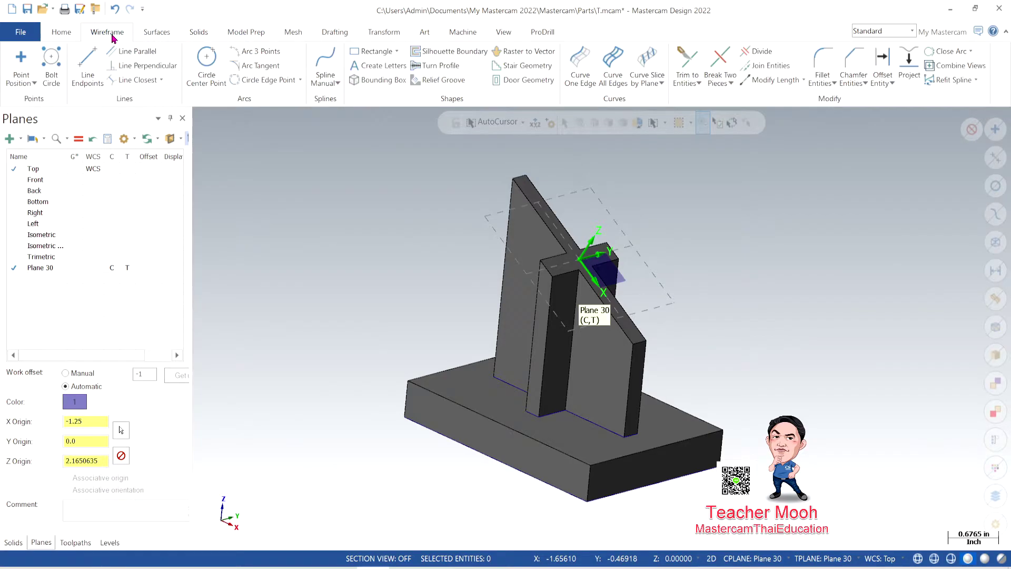
left_click(371, 51)
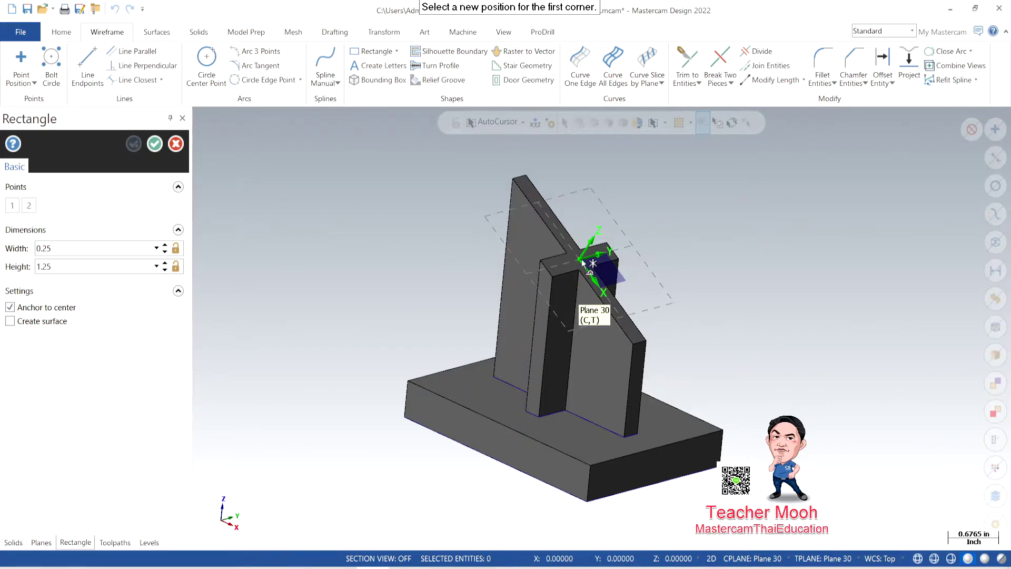
left_click(523, 122)
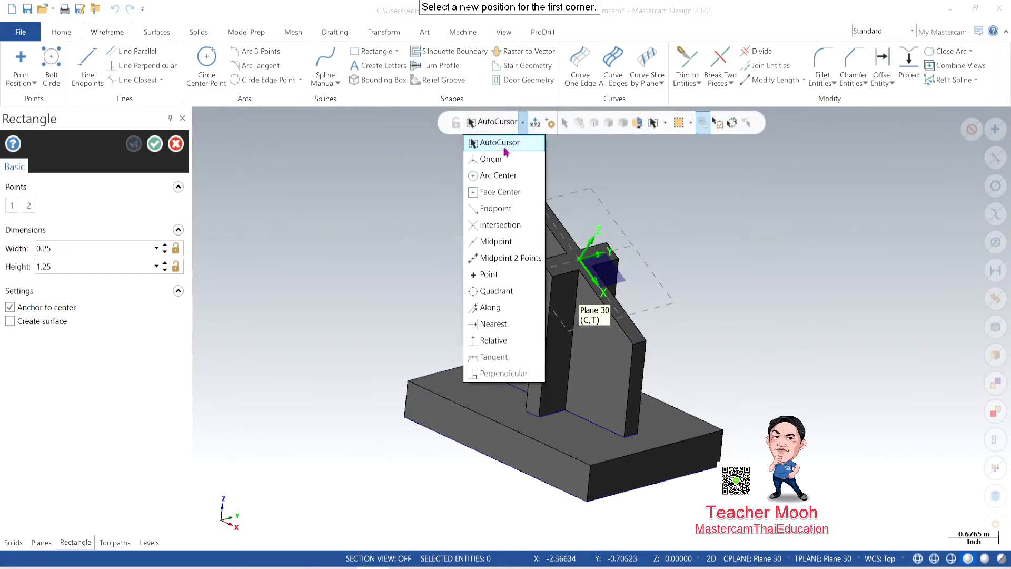
left_click(500, 160)
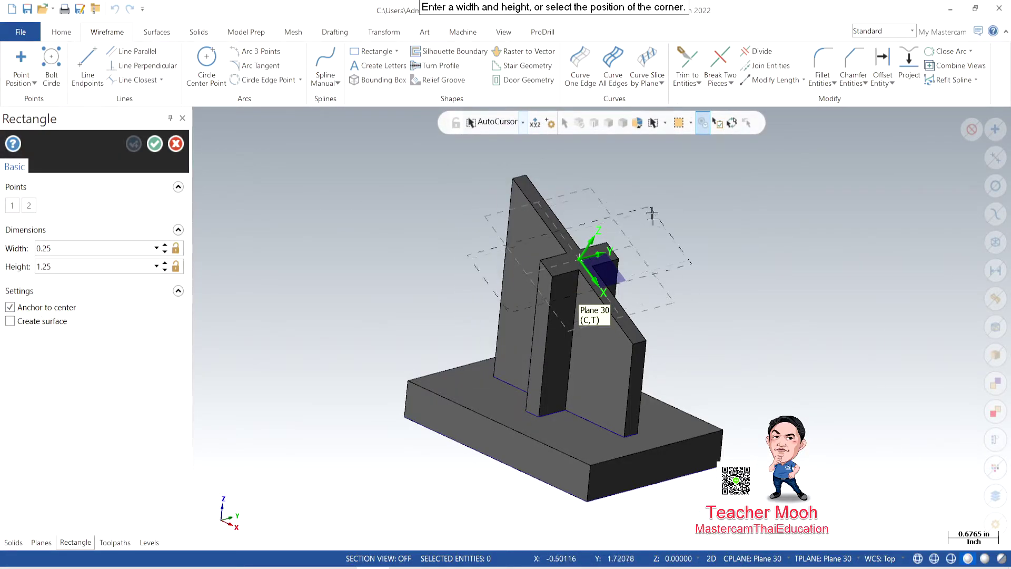
left_click(708, 335)
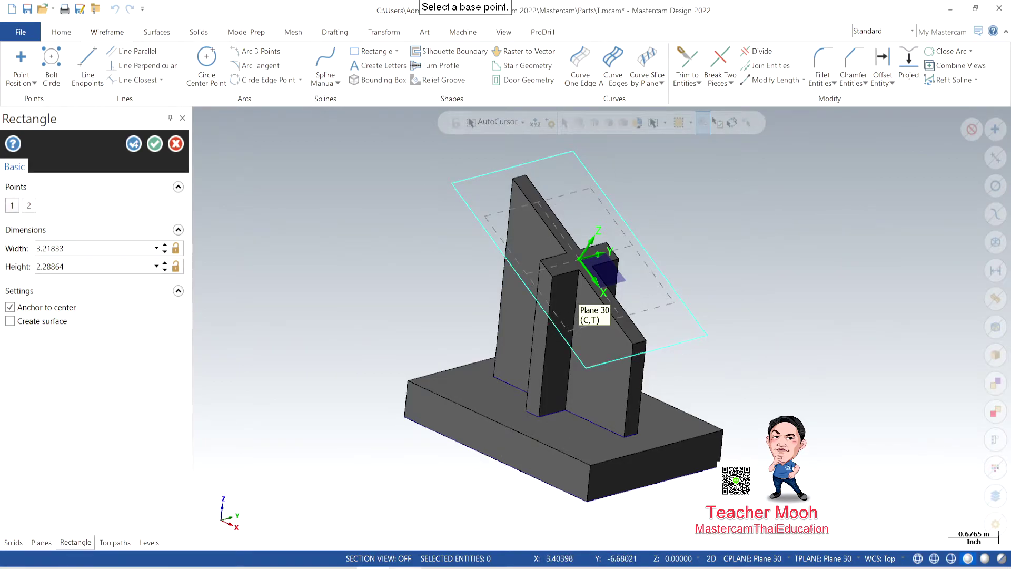
left_click(406, 505)
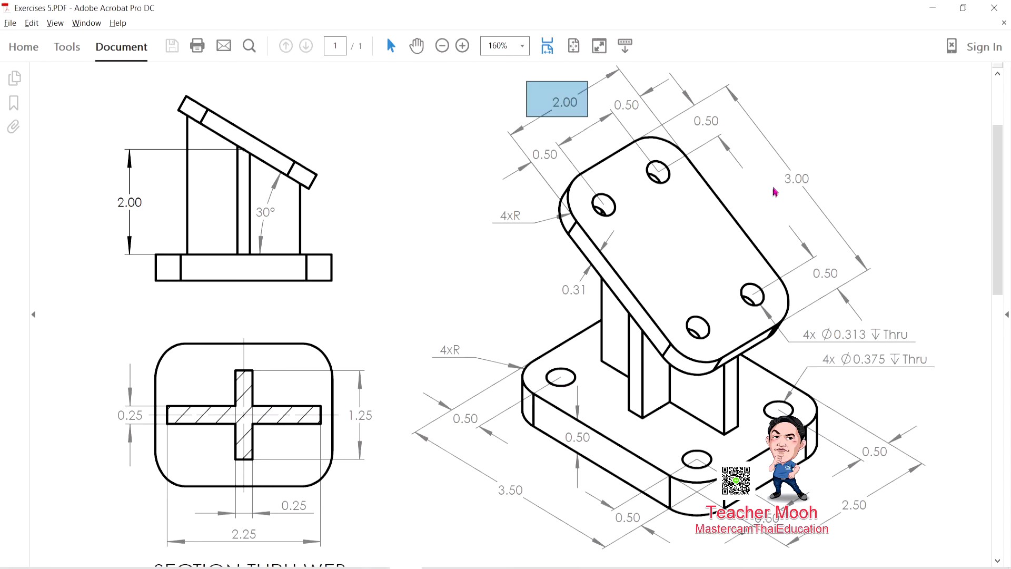
left_click(425, 276)
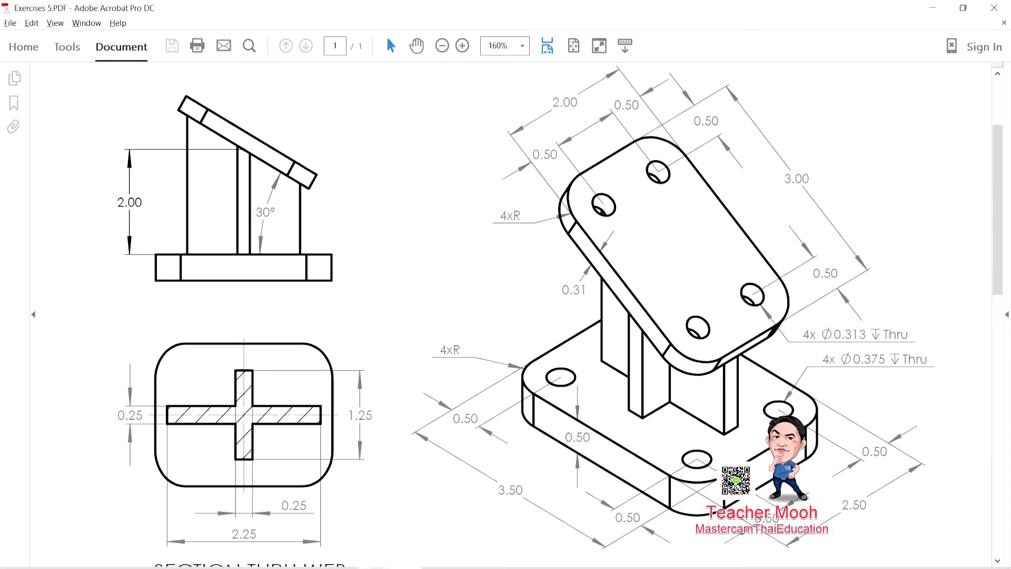
key("alt+Tab")
Step: Size the rectangle 3.0 by 2.0, accept it, and note the 0.31 plate thickness
left_click(77, 253)
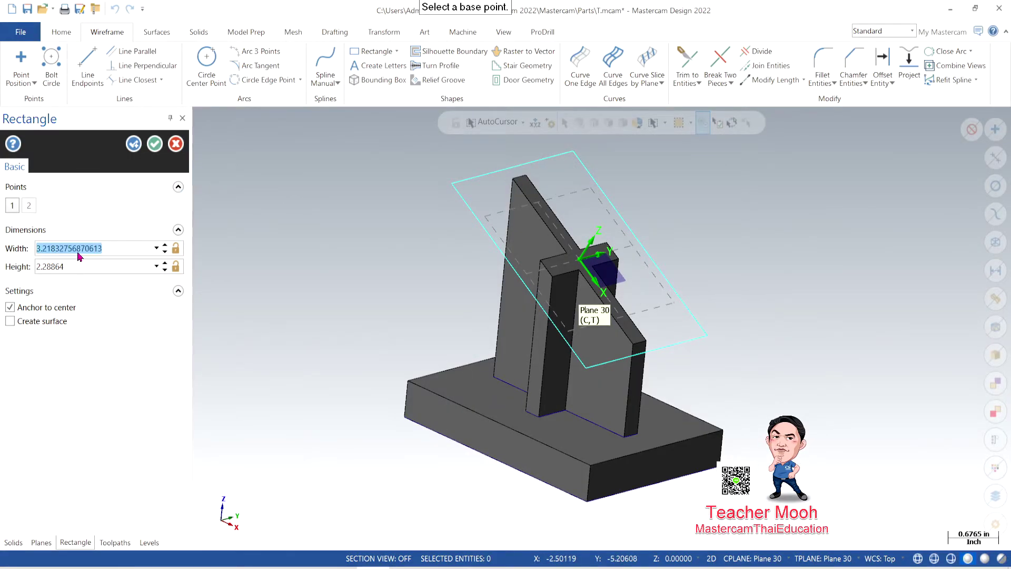
type("3.0")
key("Return")
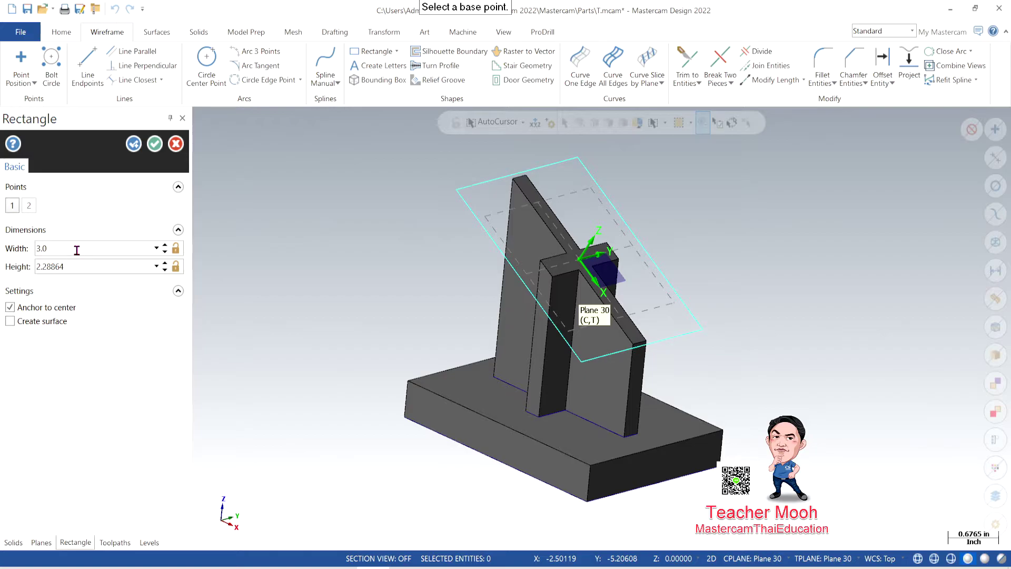
left_click(78, 268)
type("2.0")
key("Return")
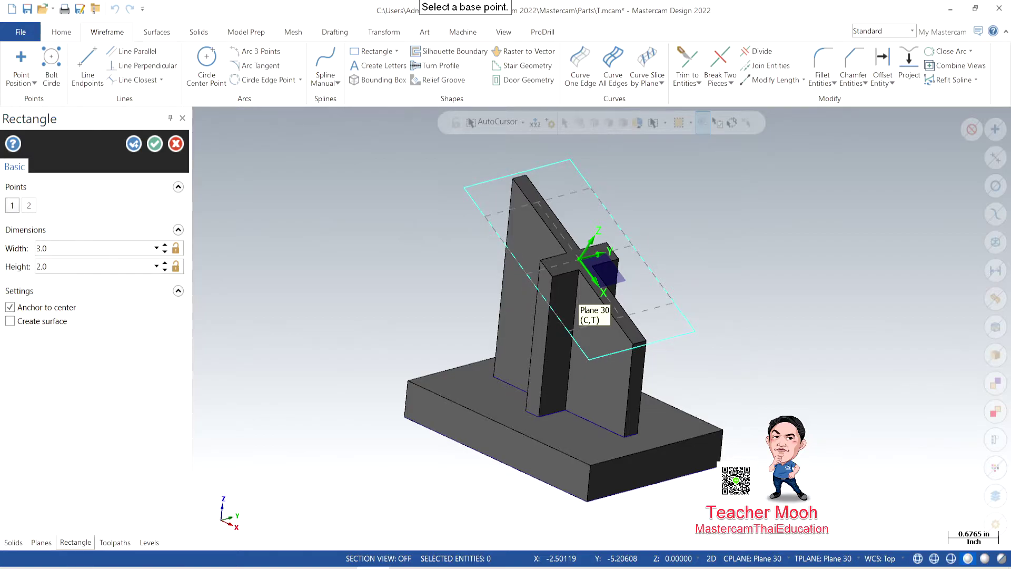
left_click(154, 144)
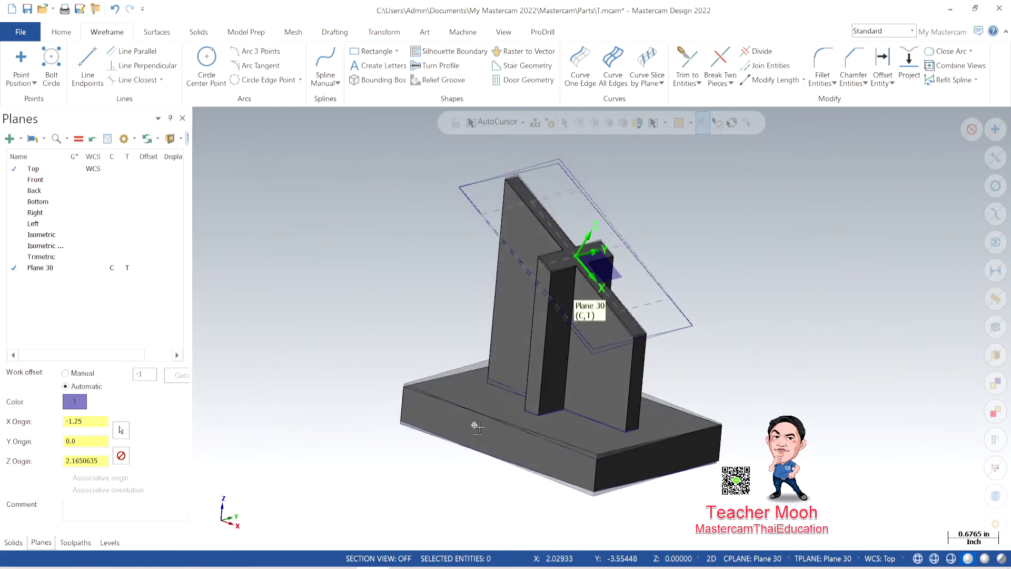
key("alt+Tab")
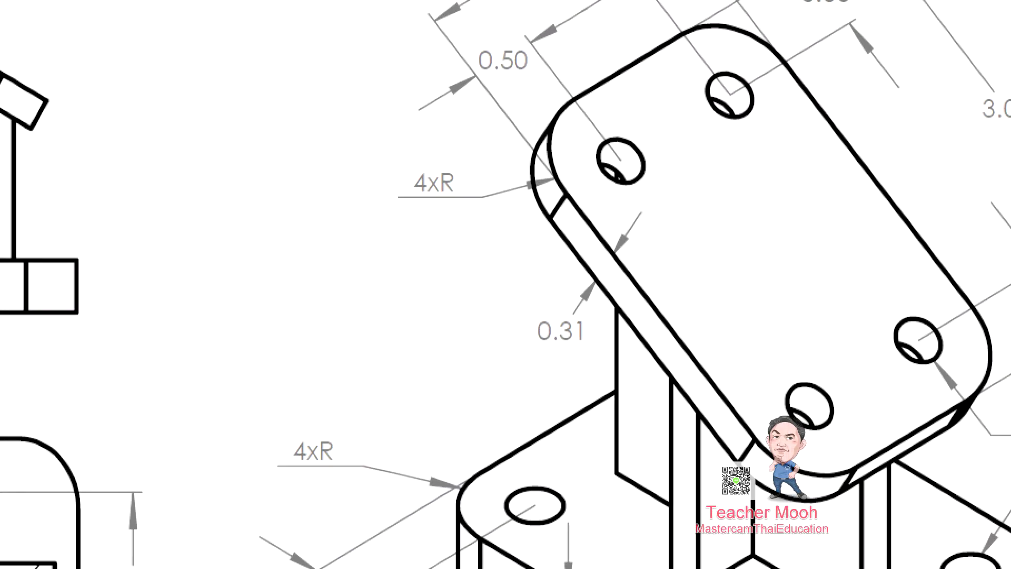
mouse_move(651, 198)
left_mouse_down()
mouse_move(611, 419)
mouse_move(622, 211)
left_mouse_up()
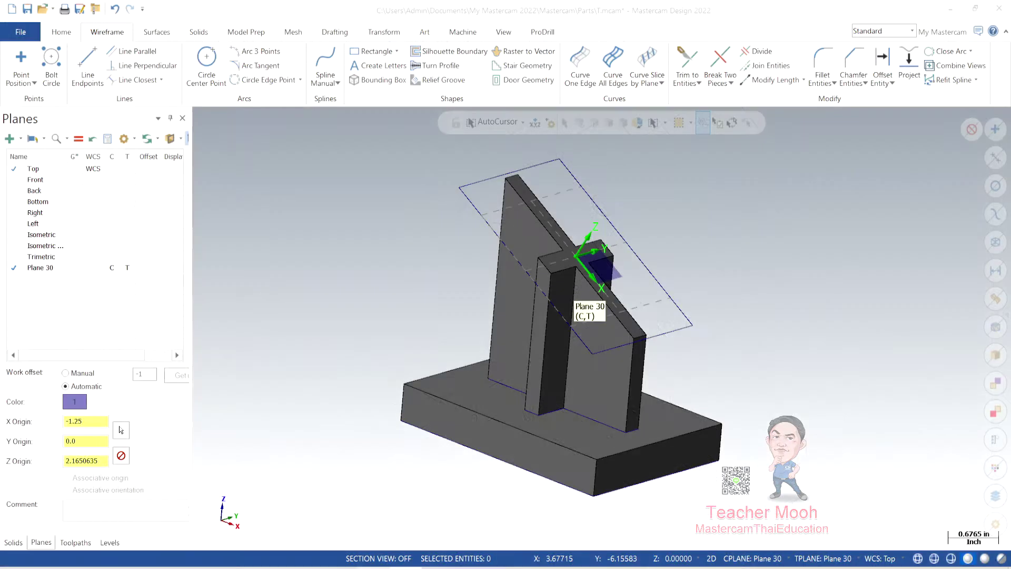
left_click(199, 32)
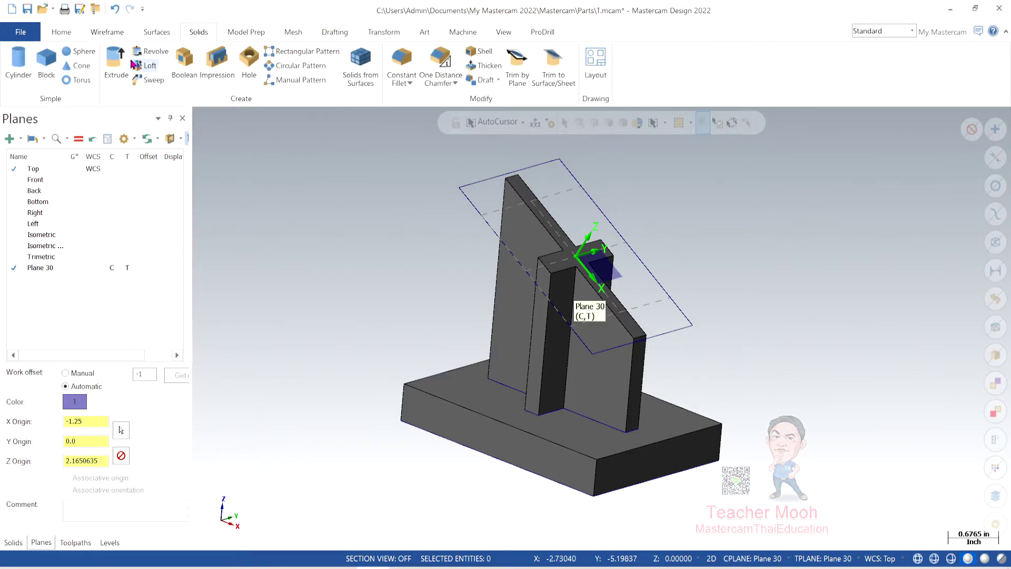
Step: Extrude the chained rectangle 0.31 as an added boss plate, checking the drawing's thickness
left_click(122, 66)
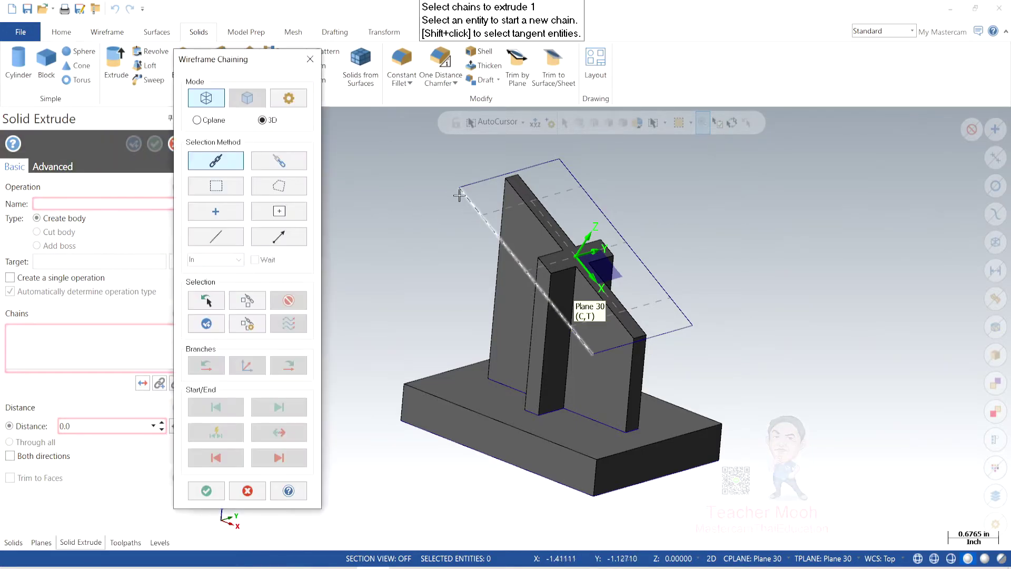
left_click(467, 196)
left_click(206, 491)
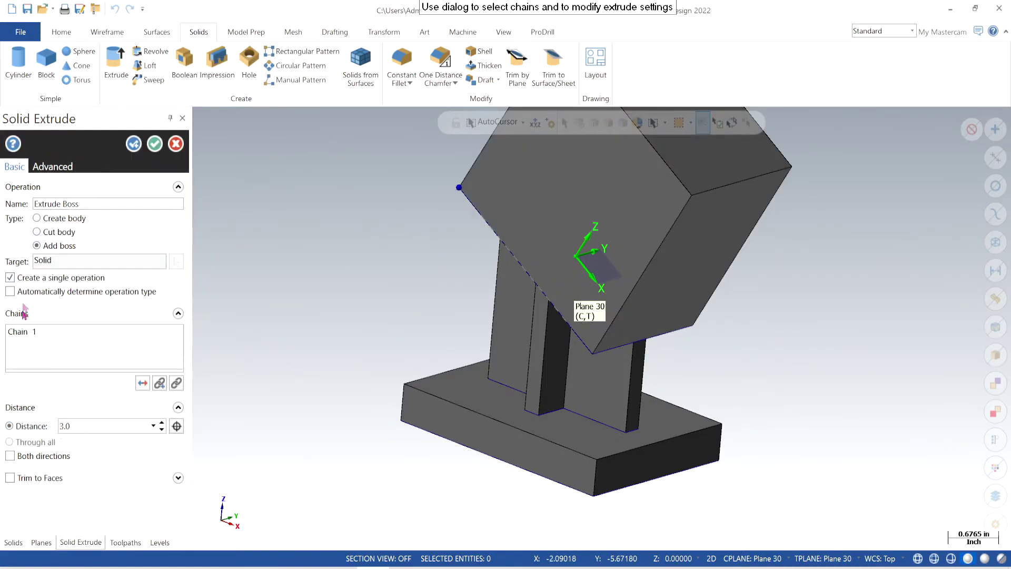
double_click(81, 425)
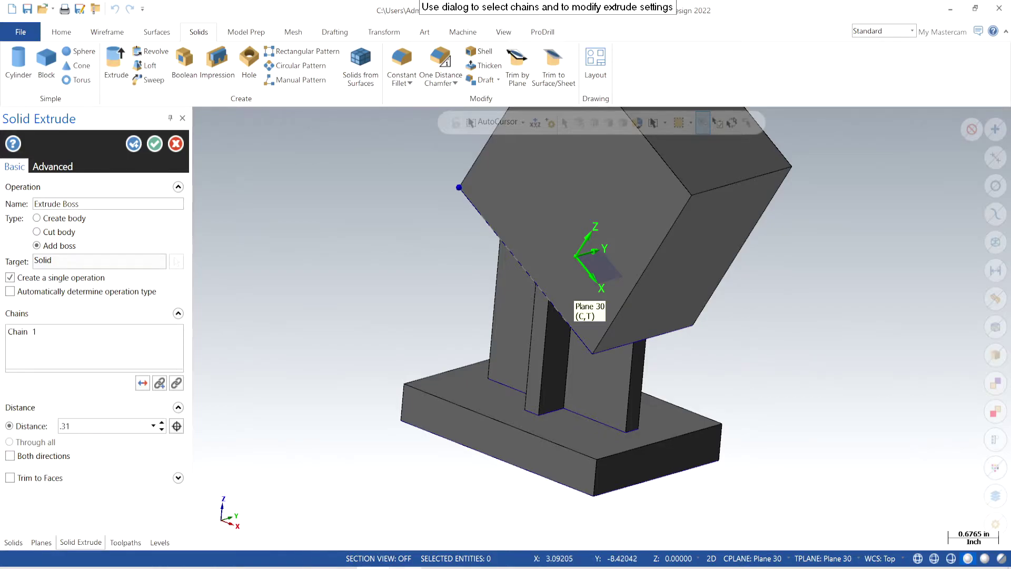
key("alt+Tab")
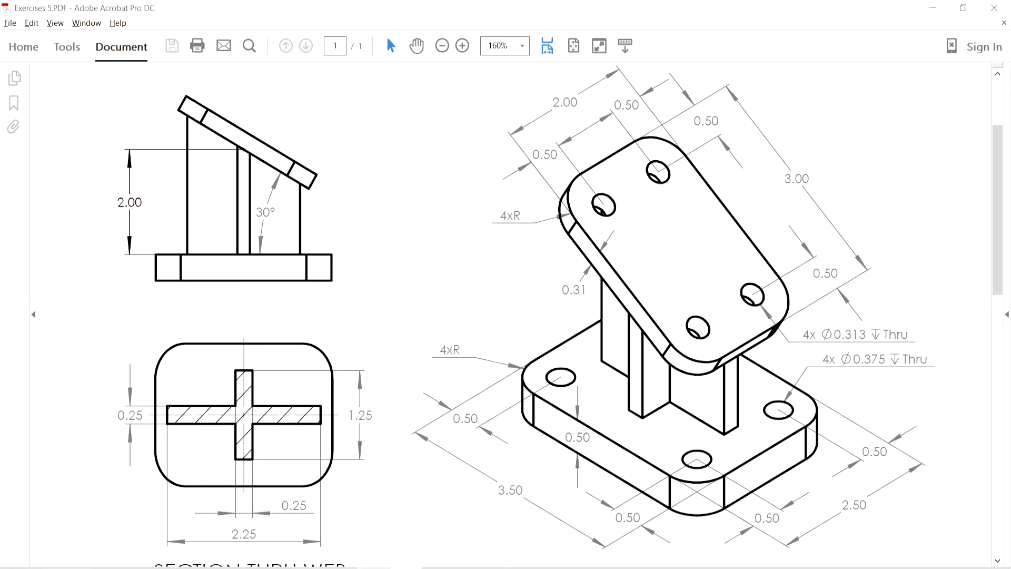
key("alt+Tab")
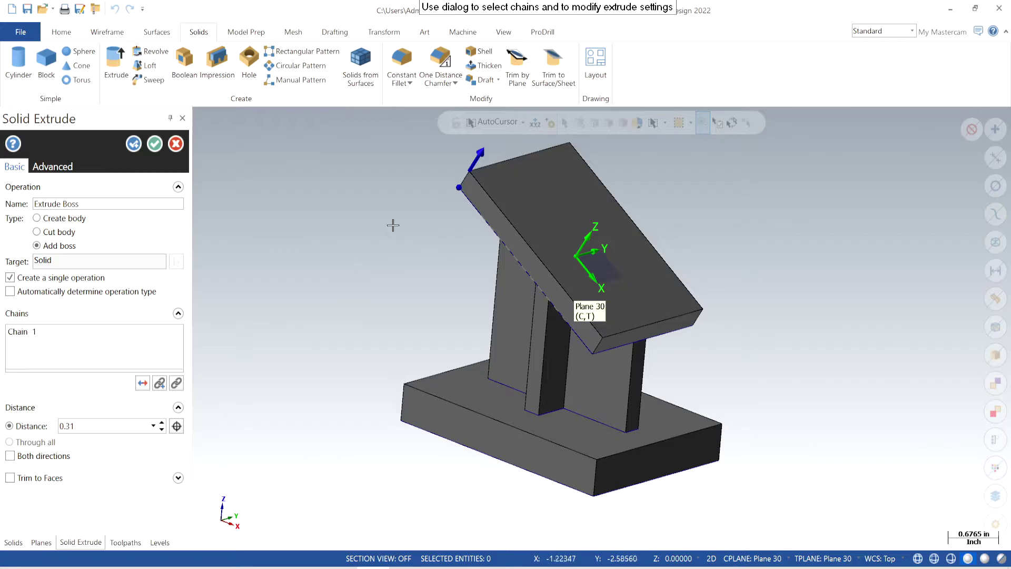
left_click(154, 143)
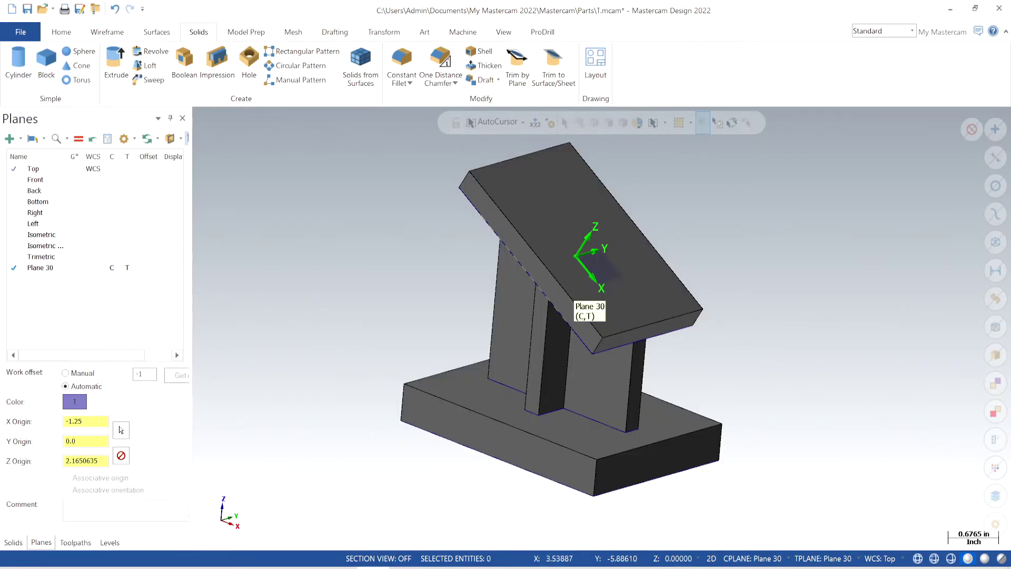
key("alt+Tab")
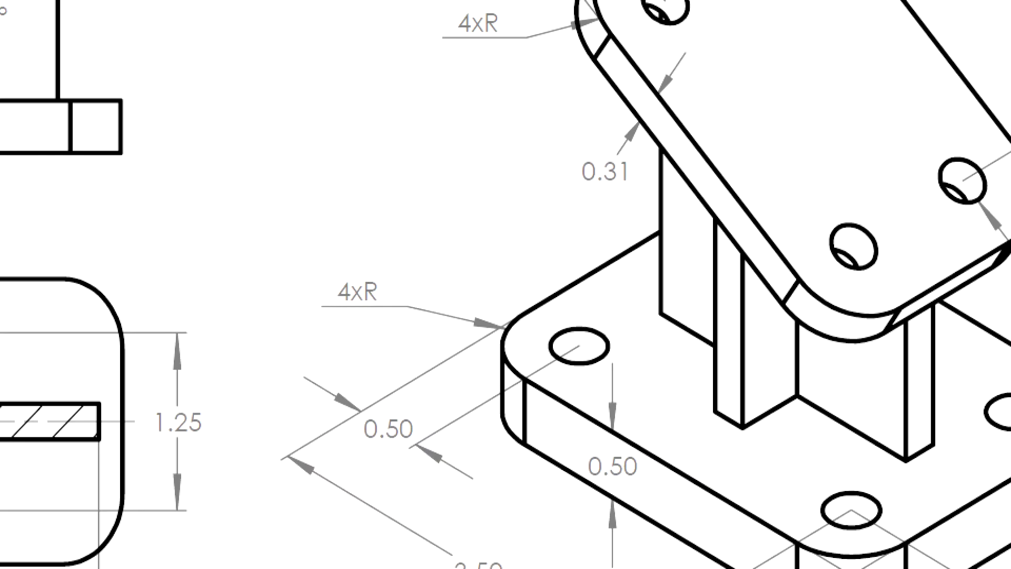
mouse_move(379, 255)
left_mouse_down()
mouse_move(330, 250)
mouse_move(351, 329)
mouse_move(354, 243)
left_mouse_up()
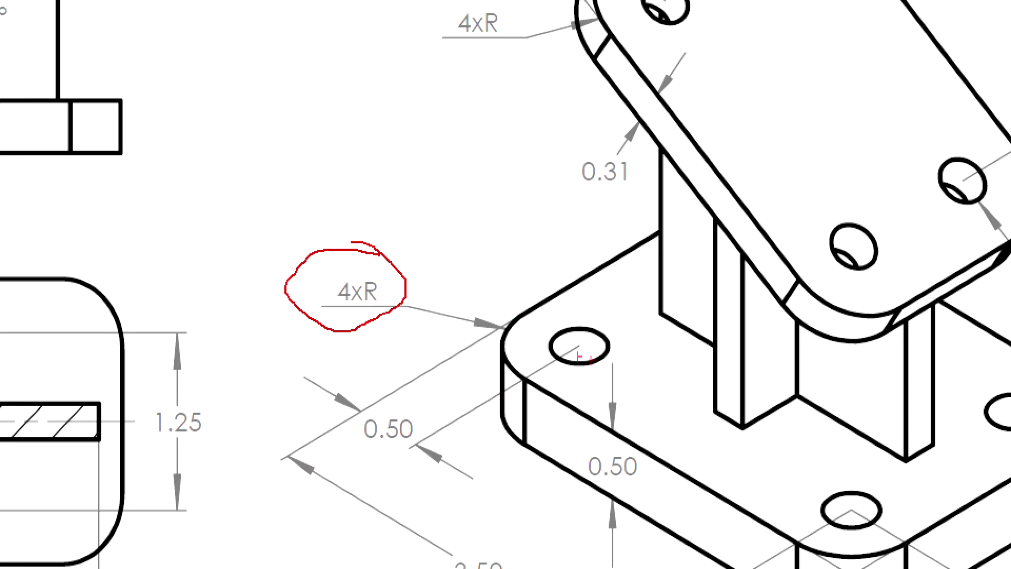
mouse_move(422, 364)
left_mouse_down()
mouse_move(368, 474)
mouse_move(420, 362)
left_mouse_up()
key("Escape")
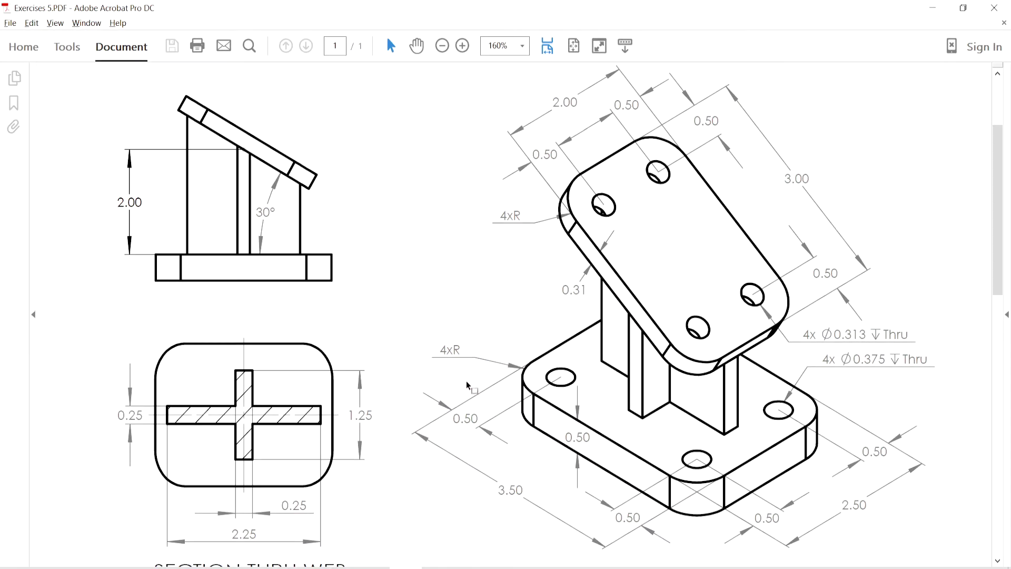
left_click(374, 559)
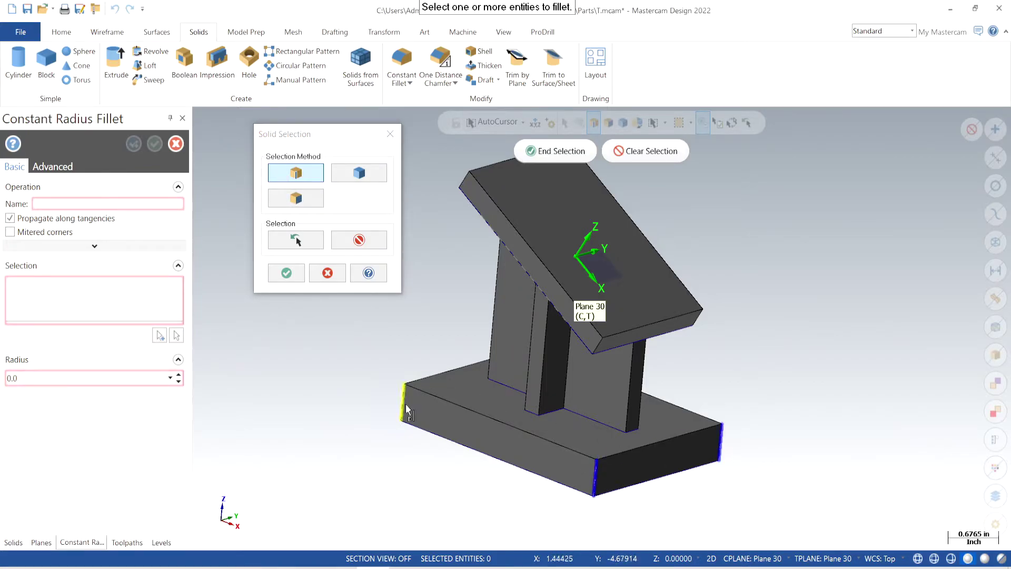
Step: Give the base corner edges a 0.5 radius, then clear the edge selection for new picks
mouse_move(392, 467)
middle_mouse_down()
mouse_move(519, 451)
mouse_move(470, 428)
mouse_move(490, 464)
mouse_move(326, 440)
middle_mouse_up()
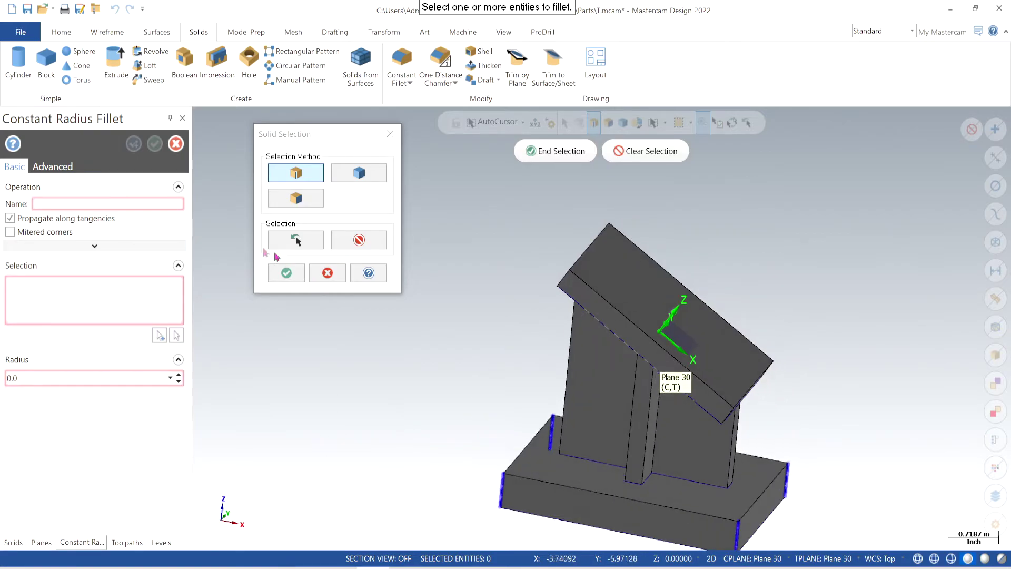
left_click(286, 272)
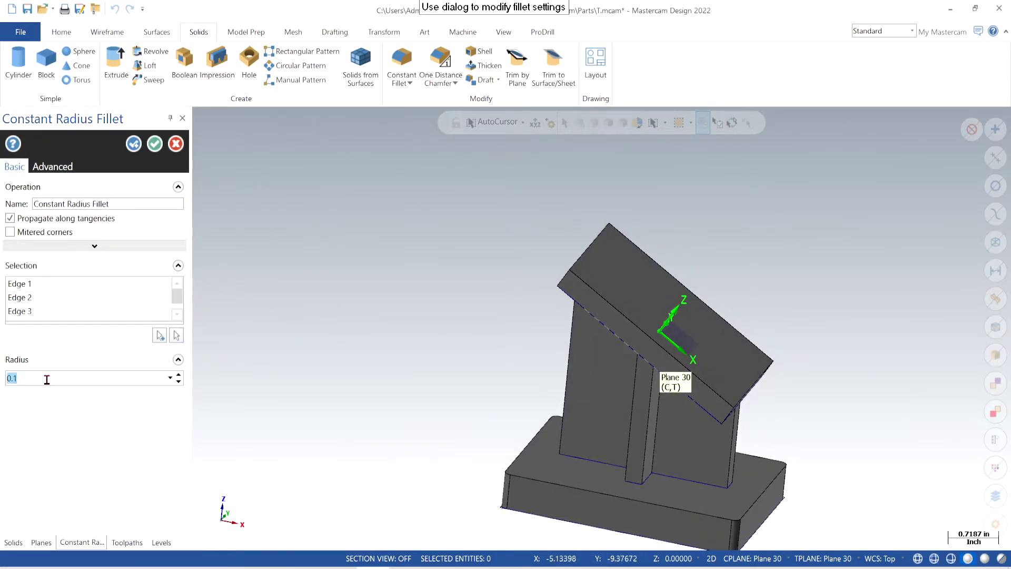
type("5")
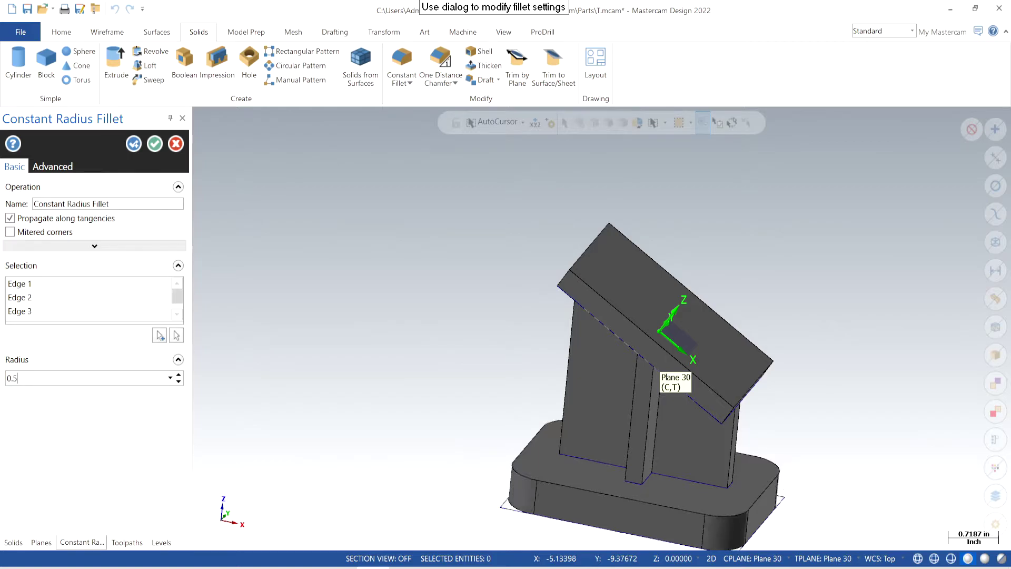
middle_click_drag(444, 350, 384, 420)
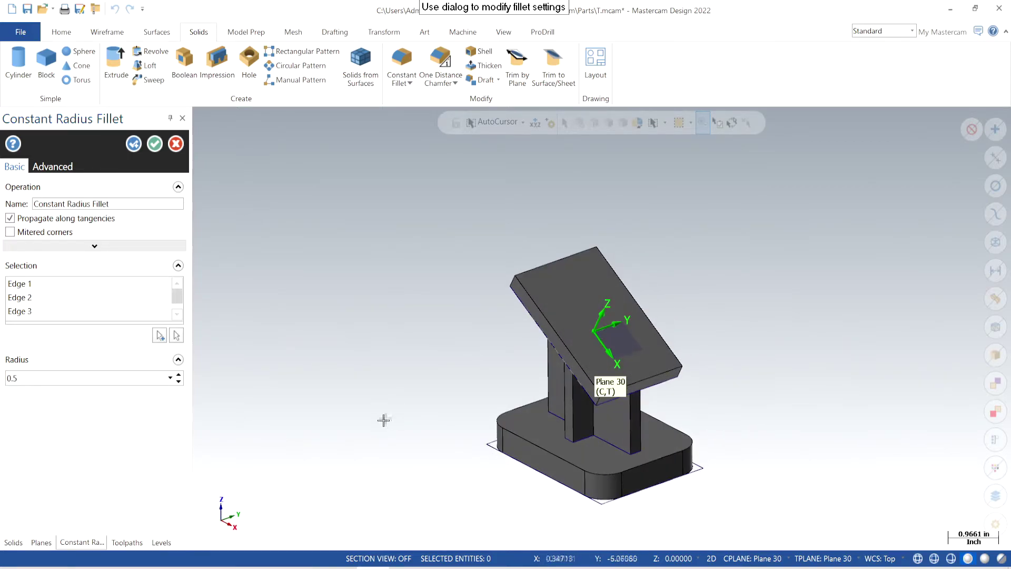
left_click(134, 143)
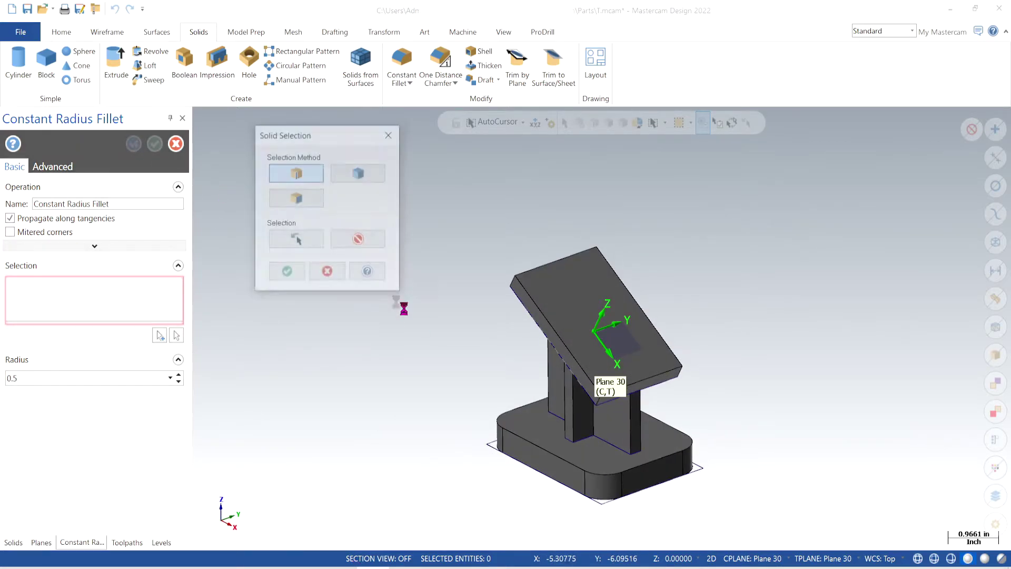
key("alt+Tab")
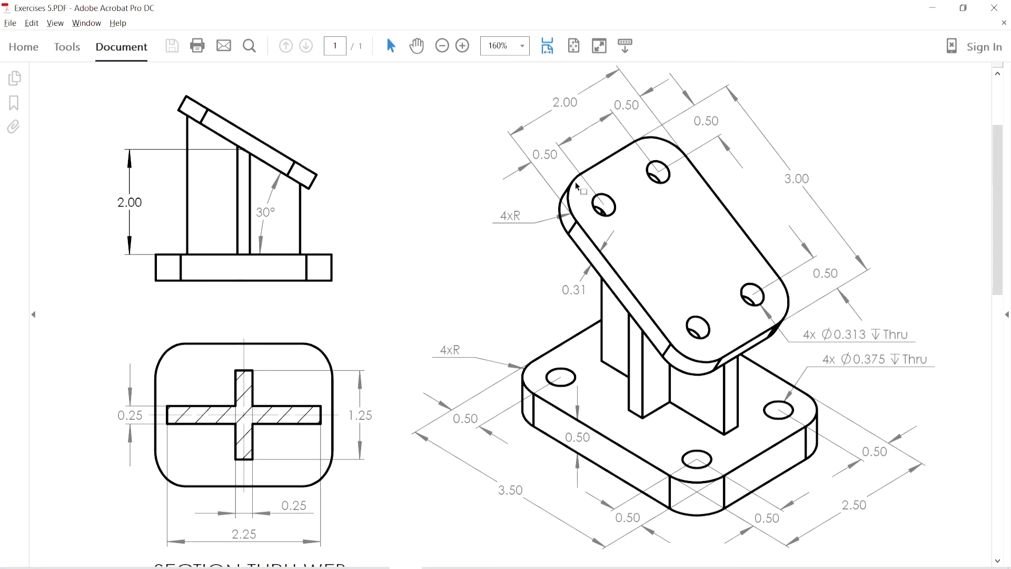
Step: Pick the top plate's four corner edges and fillet them at 0.5 radius
key("alt+Tab")
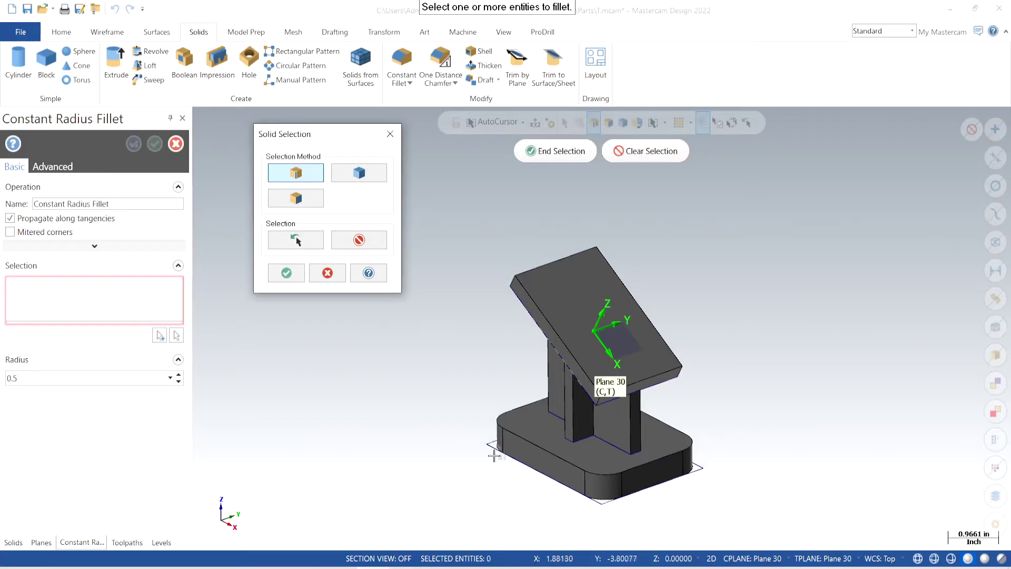
scroll(593, 429, "up", 3)
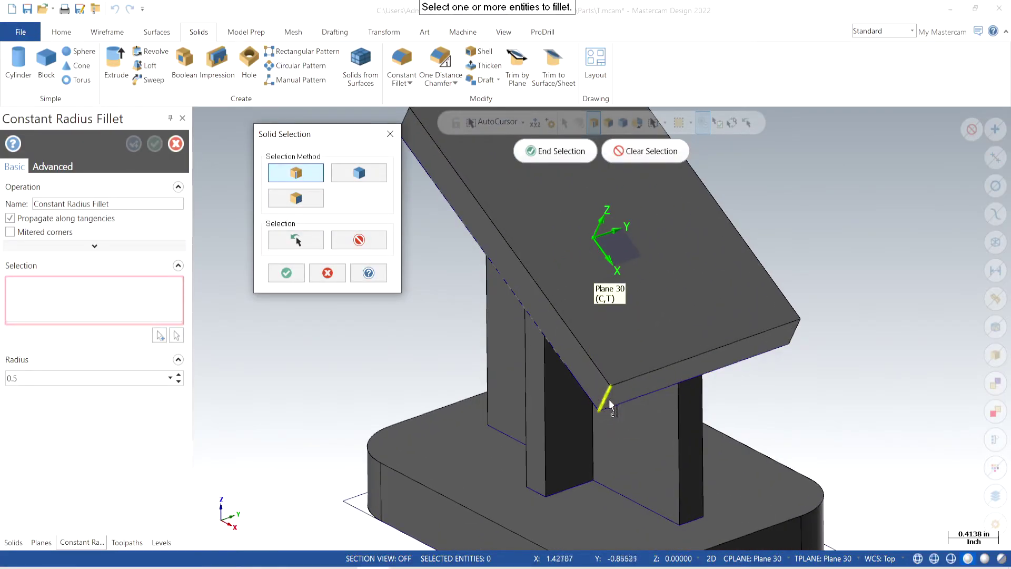
scroll(654, 496, "down", 2)
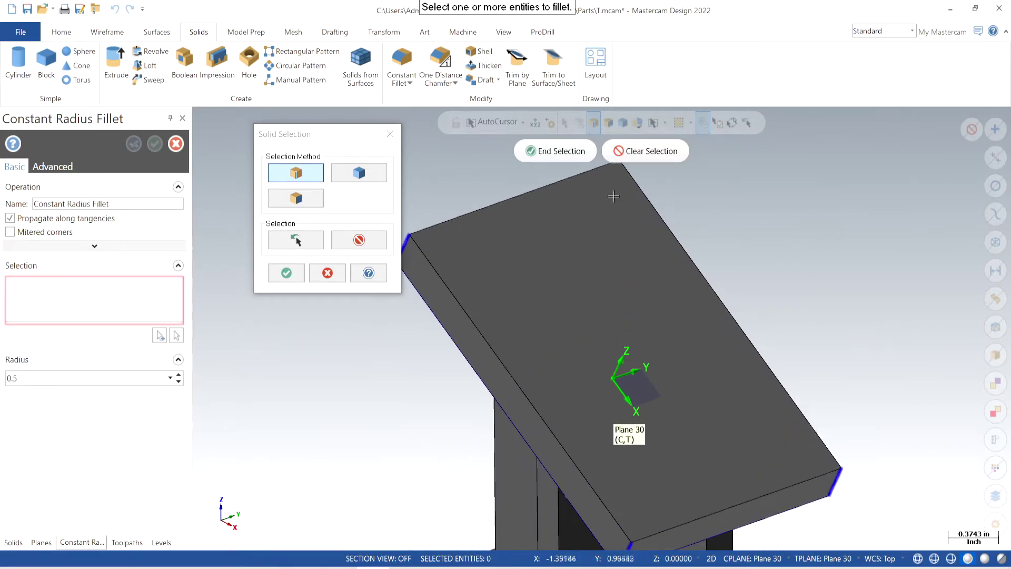
mouse_move(480, 226)
middle_mouse_down()
mouse_move(432, 372)
mouse_move(702, 369)
mouse_move(542, 294)
middle_mouse_up()
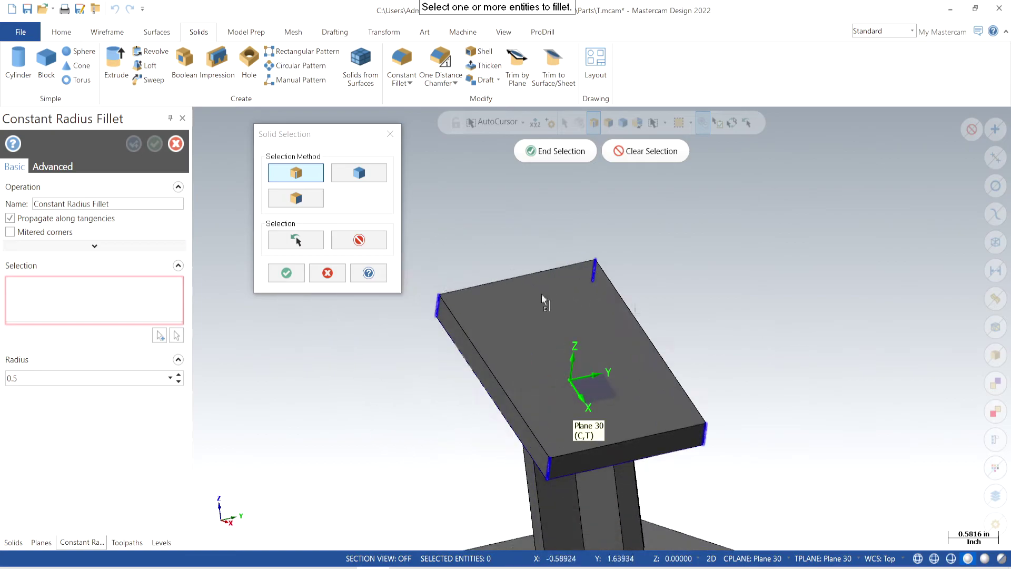
left_click(286, 272)
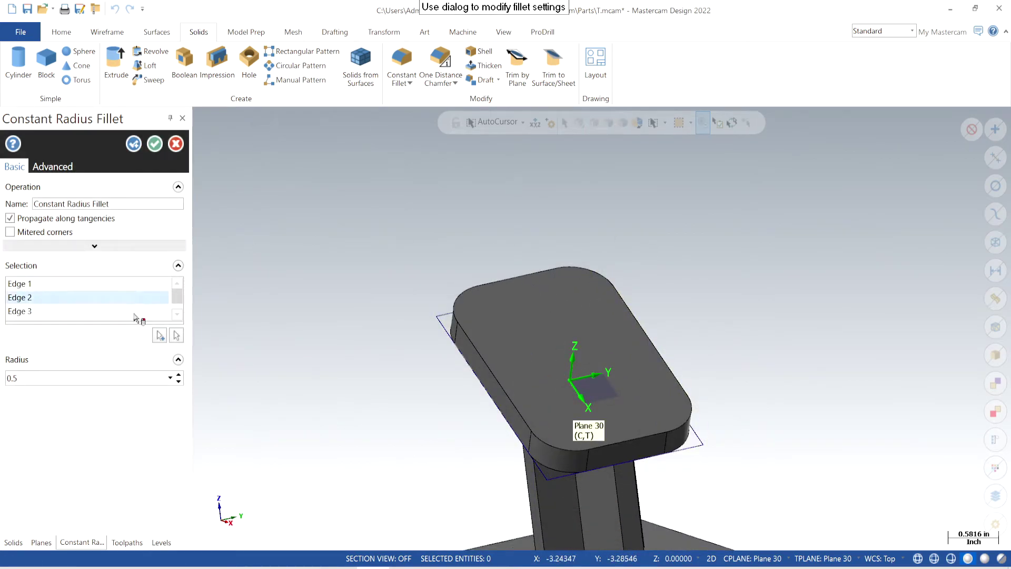
left_click(155, 145)
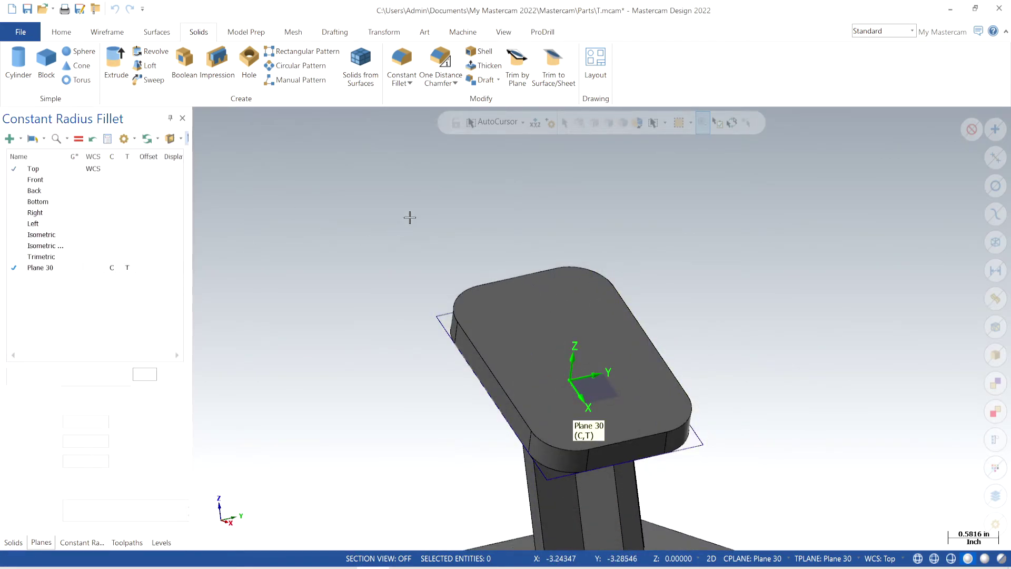
scroll(402, 224, "down", 2)
middle_click_drag(402, 223, 680, 280)
Step: Switch the part to the Isometric (WCS) view
right_click(676, 254)
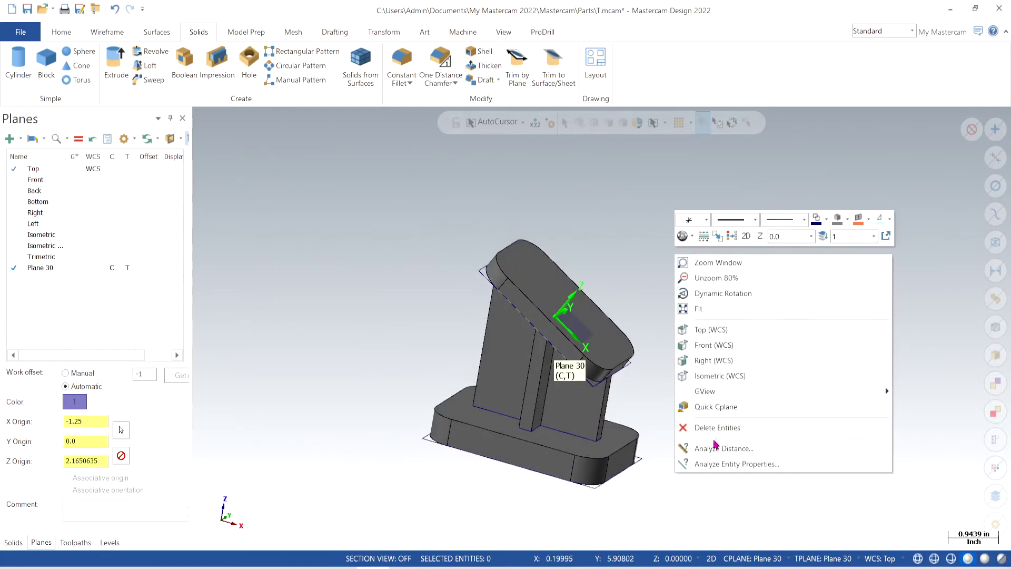
left_click(734, 377)
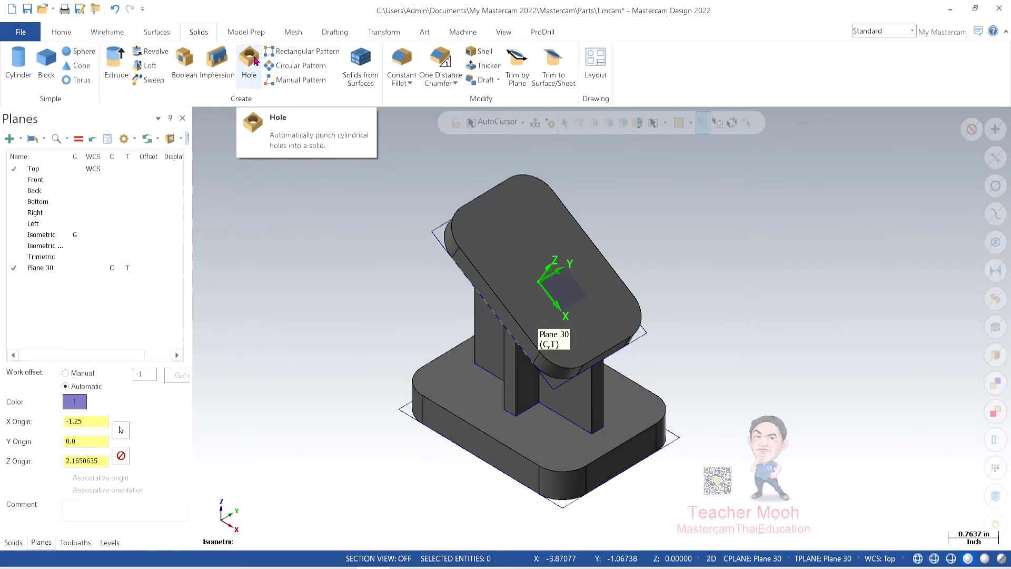
Step: Switch construction to 3D and orient the holes to the base plate's top face
right_click(275, 212)
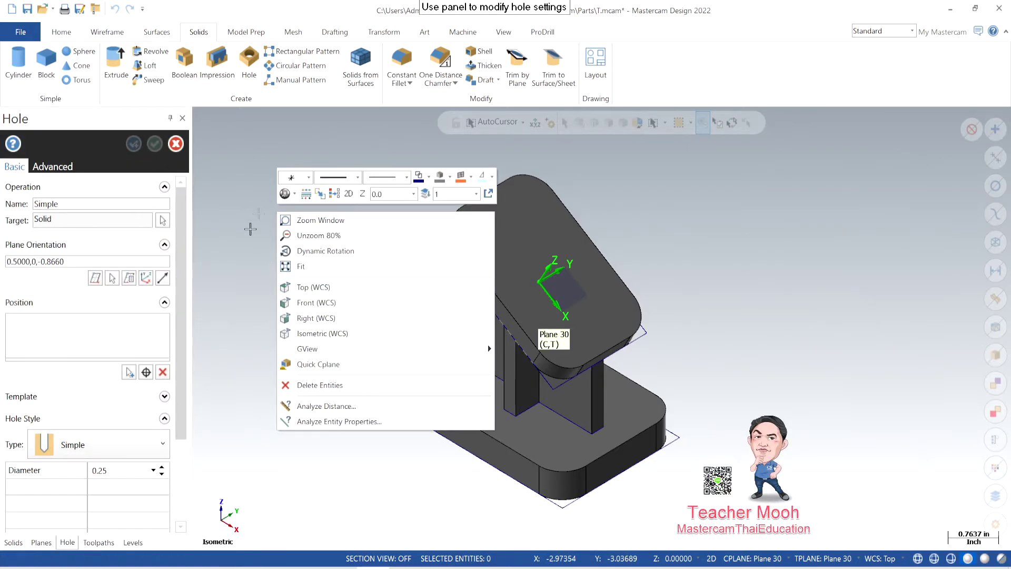
left_click(385, 193)
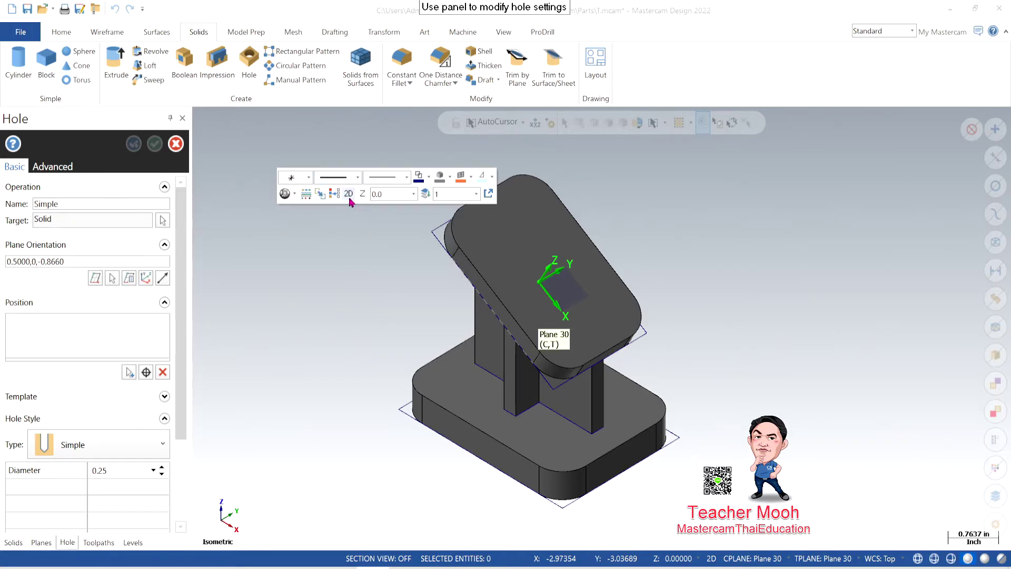
left_click(349, 195)
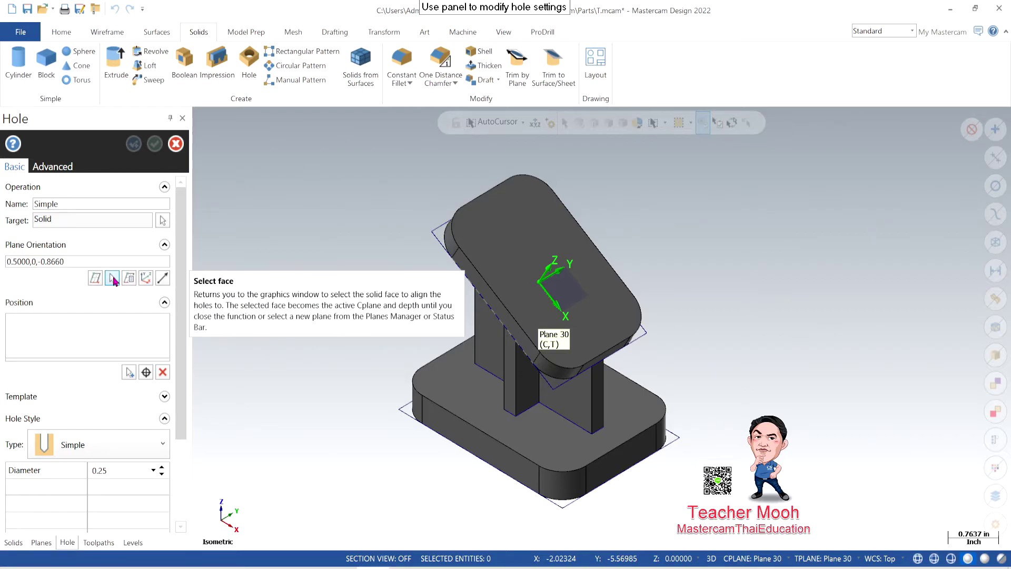
left_click(112, 278)
left_click(472, 403)
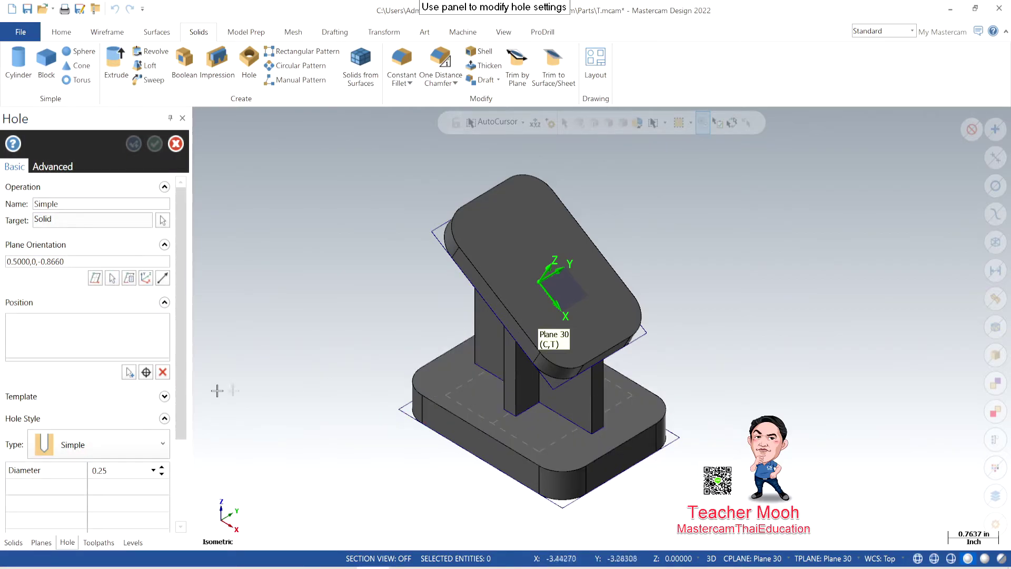
Step: Place hole positions at the base plate's corner arc centres using the Arc Center snap
left_click(147, 374)
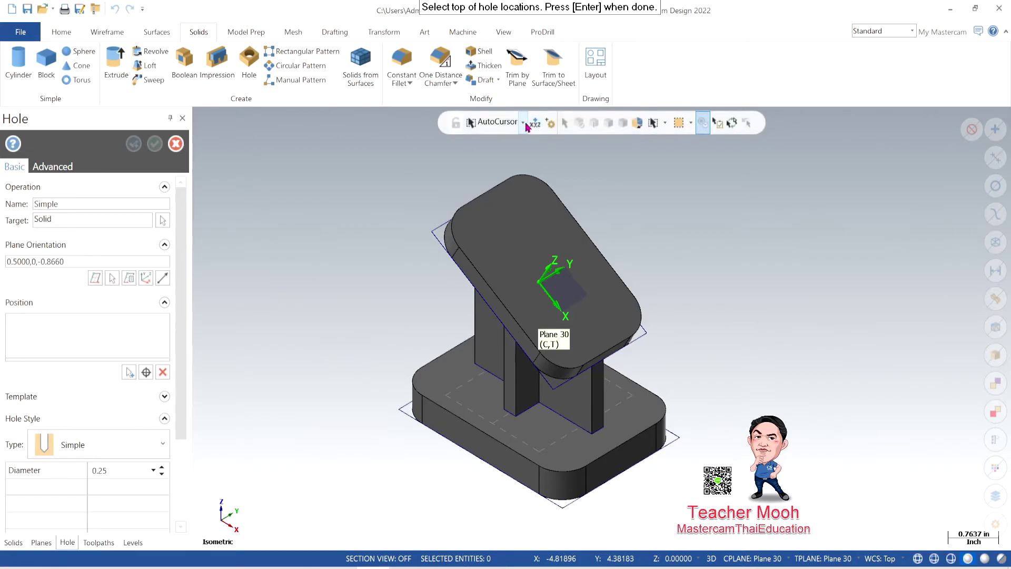
left_click(523, 122)
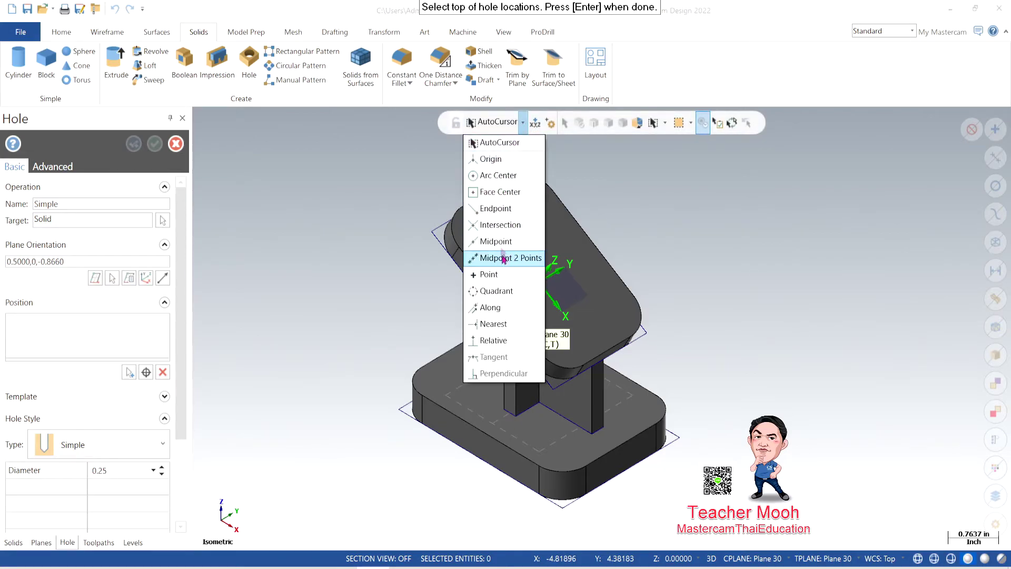
left_click(490, 179)
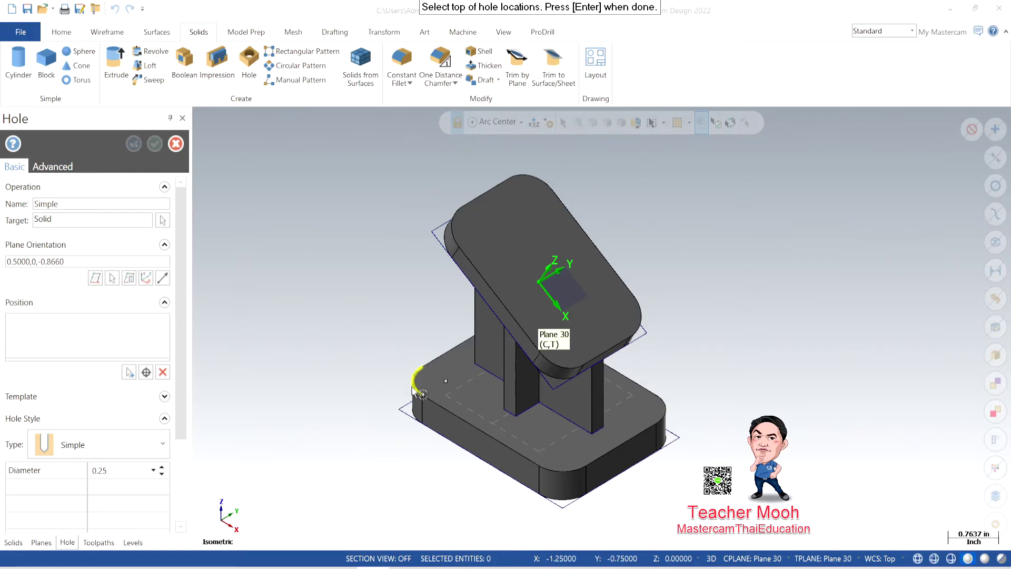
left_click(553, 479)
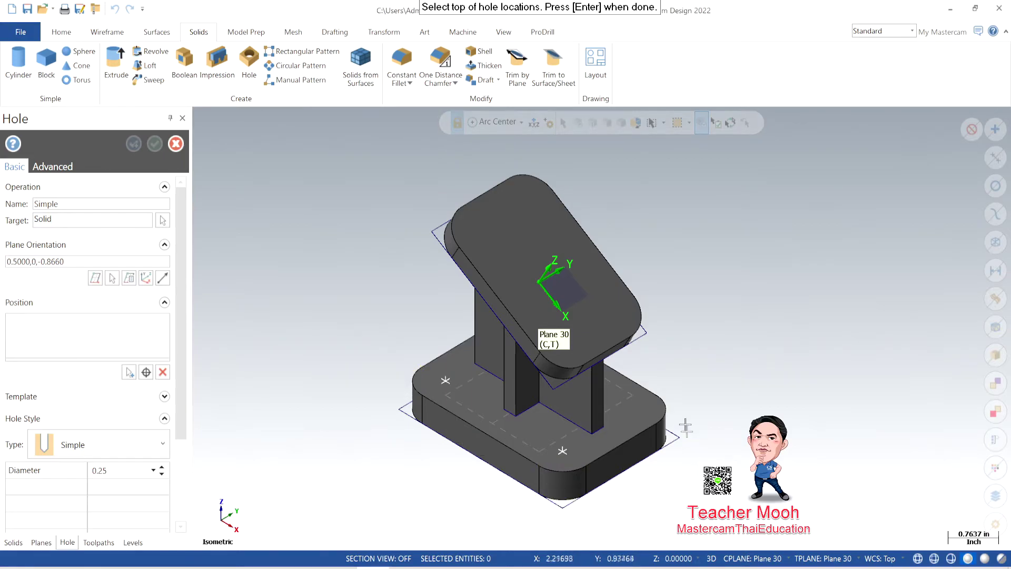
middle_click_drag(663, 424, 527, 369)
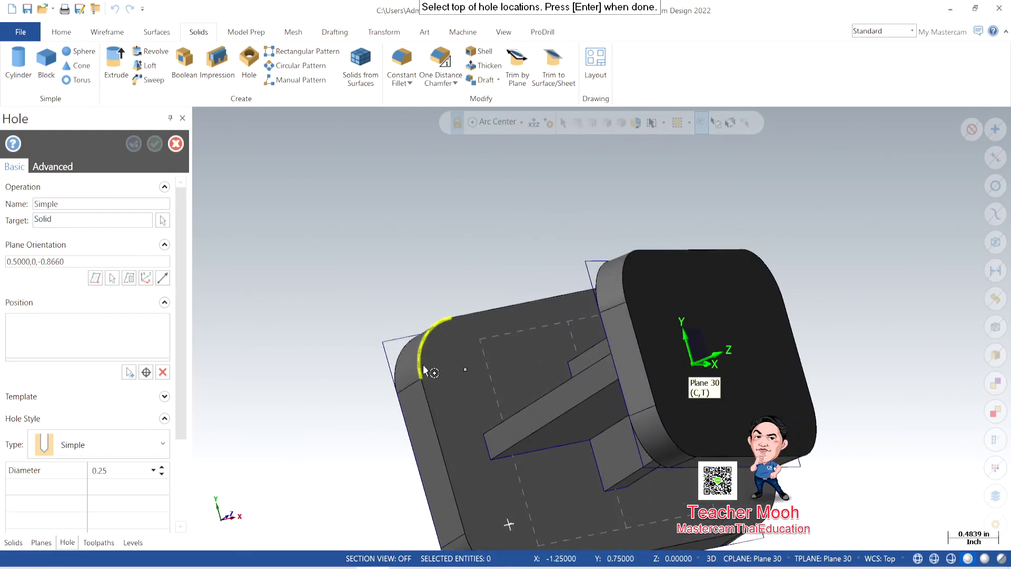
left_click(424, 365)
mouse_move(497, 435)
middle_mouse_down()
mouse_move(395, 350)
mouse_move(436, 255)
mouse_move(391, 217)
middle_mouse_up()
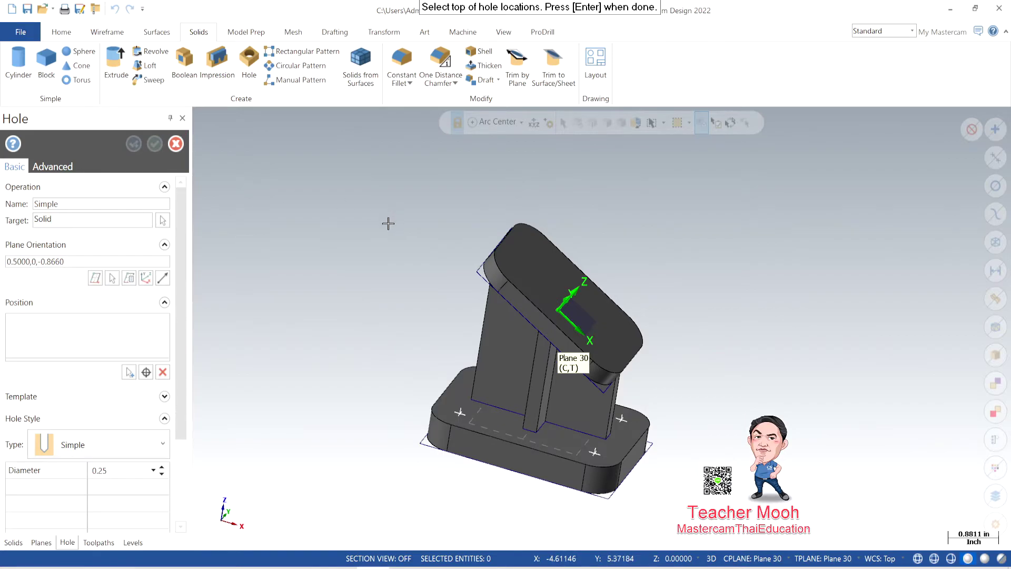
key("Return")
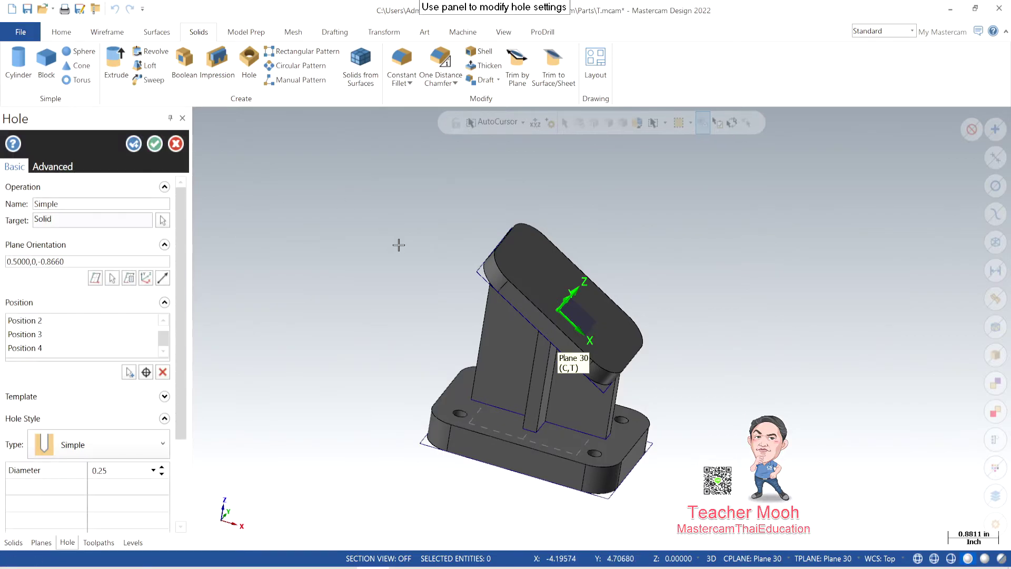
middle_click_drag(416, 332, 384, 363)
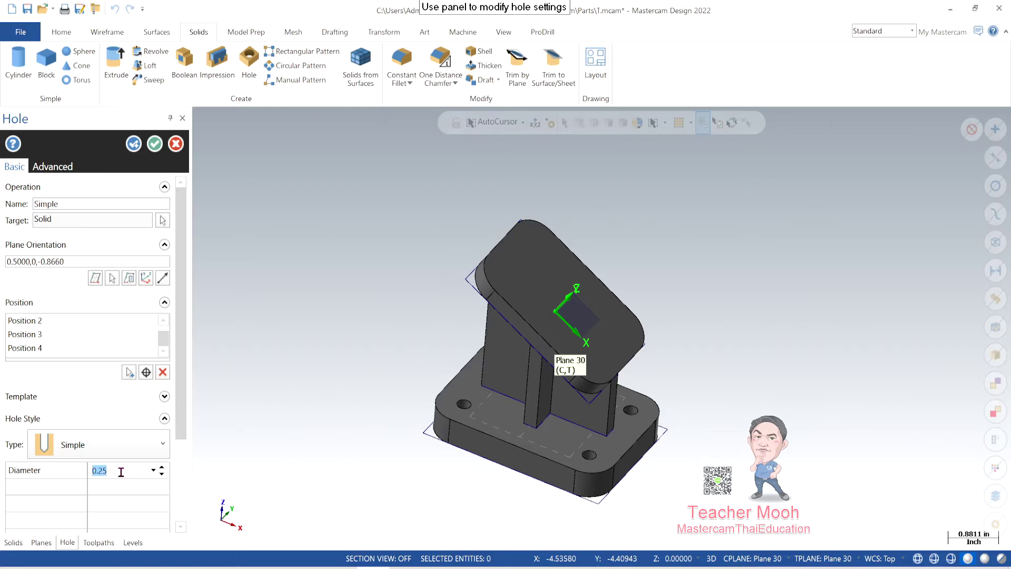
Step: Apply the base holes at 0.375 diameter through all, checking the reference drawing
type("0.313")
key("alt+Tab")
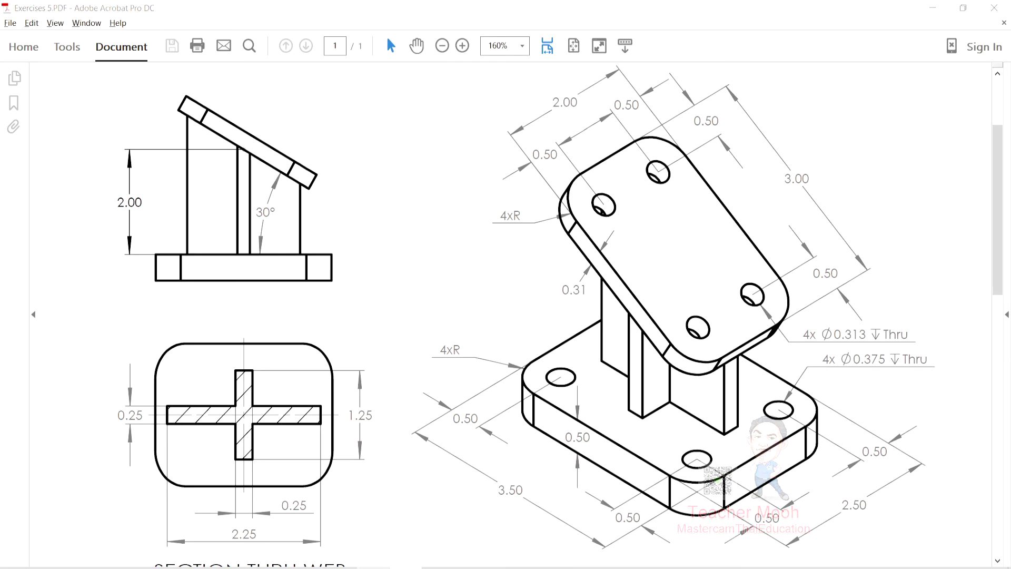
key("alt+Tab")
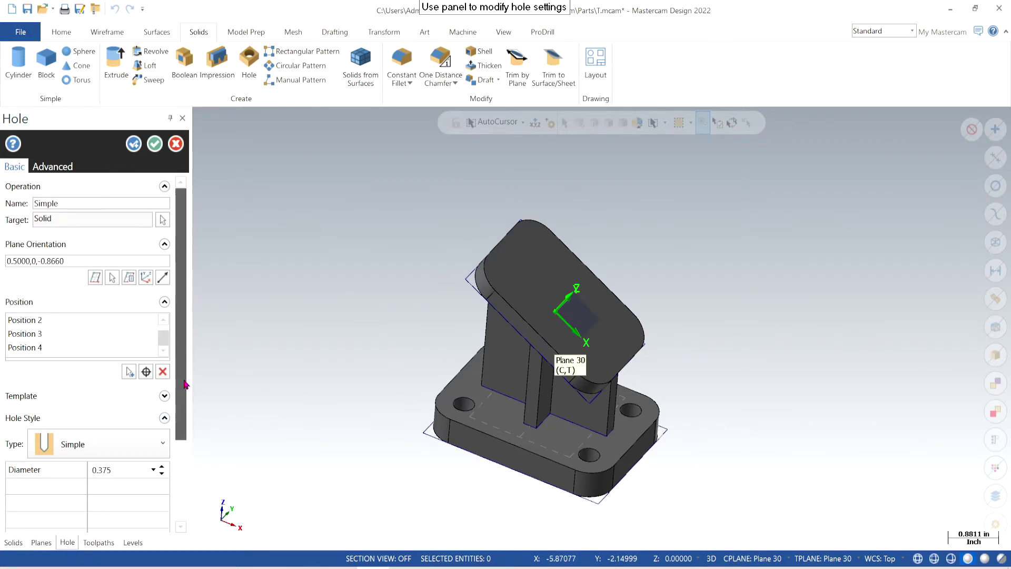
scroll(103, 421, "down", 3)
middle_click_drag(463, 485, 400, 438)
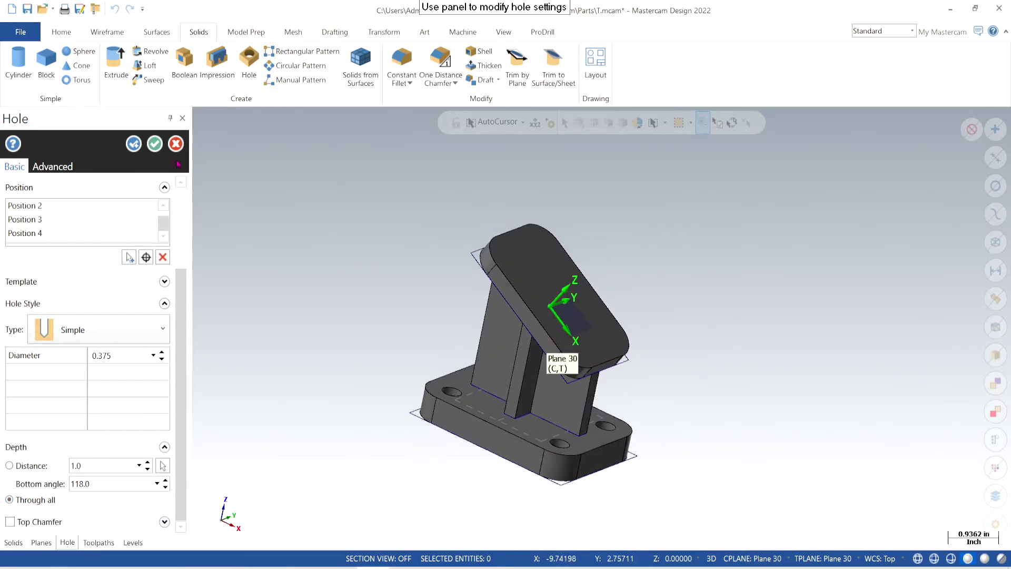
left_click(132, 145)
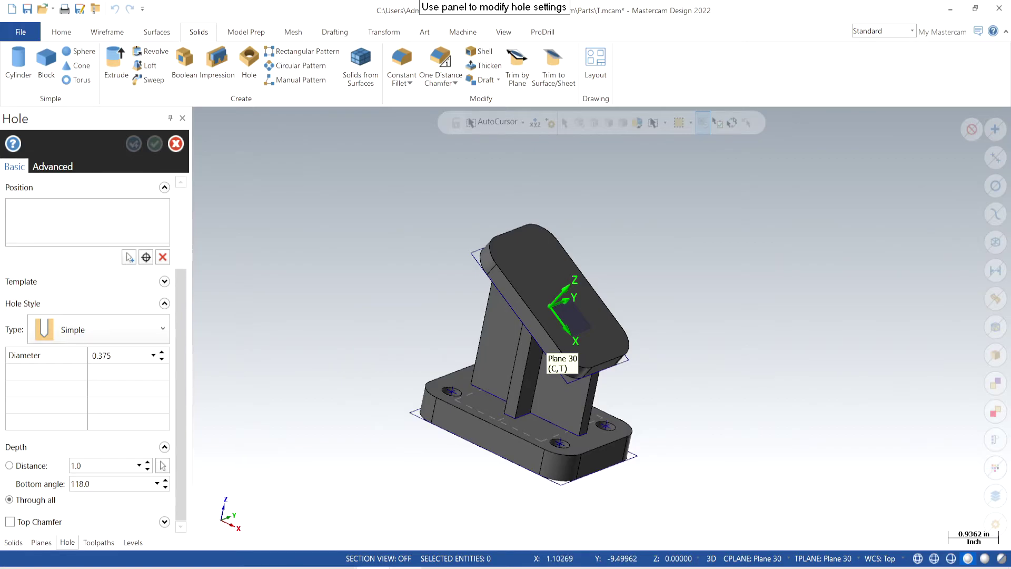
left_click(374, 567)
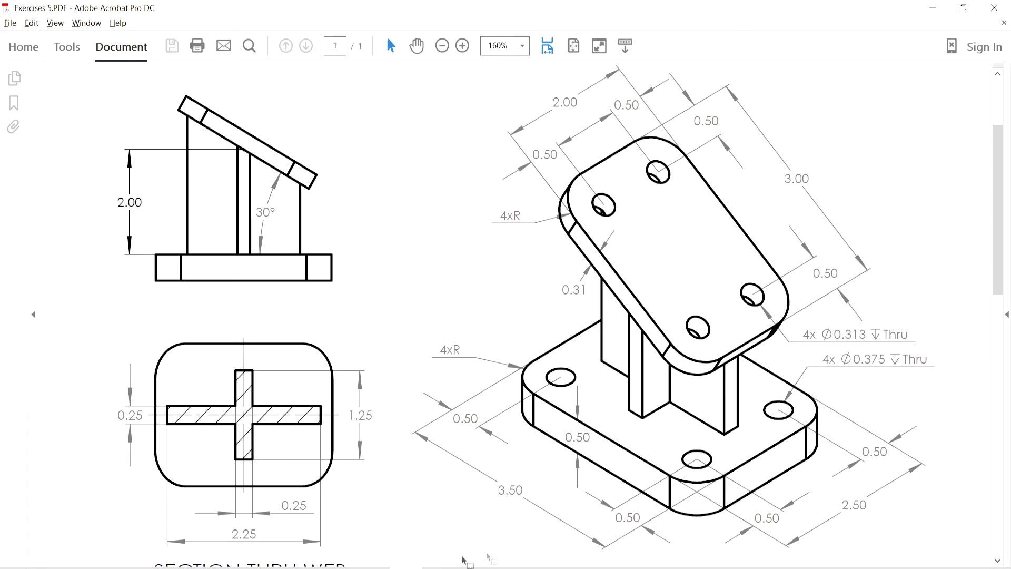
key("alt+Tab")
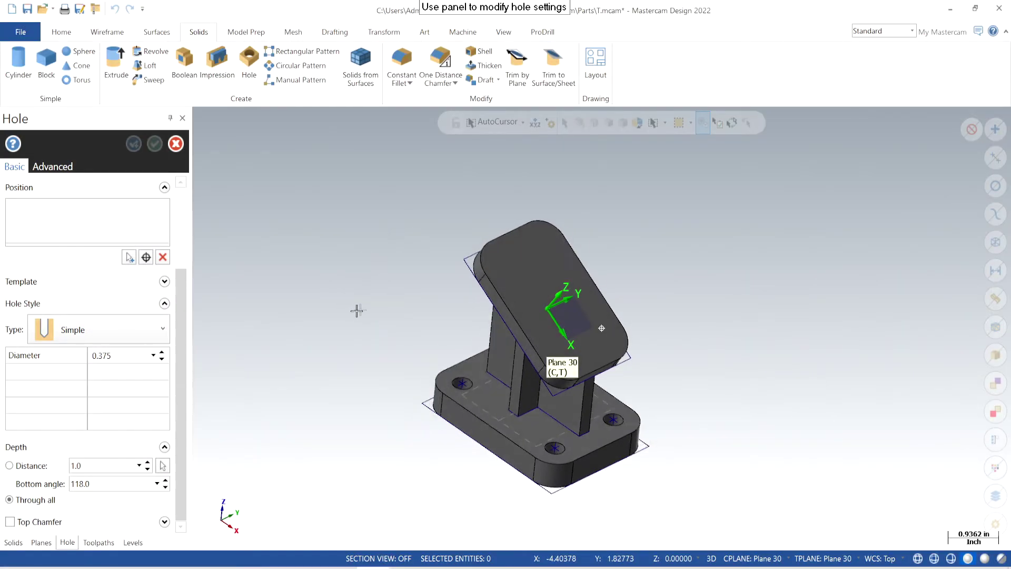
Step: Orient the new holes to the angled top plate's face
scroll(117, 201, "up", 1)
scroll(117, 200, "up", 1)
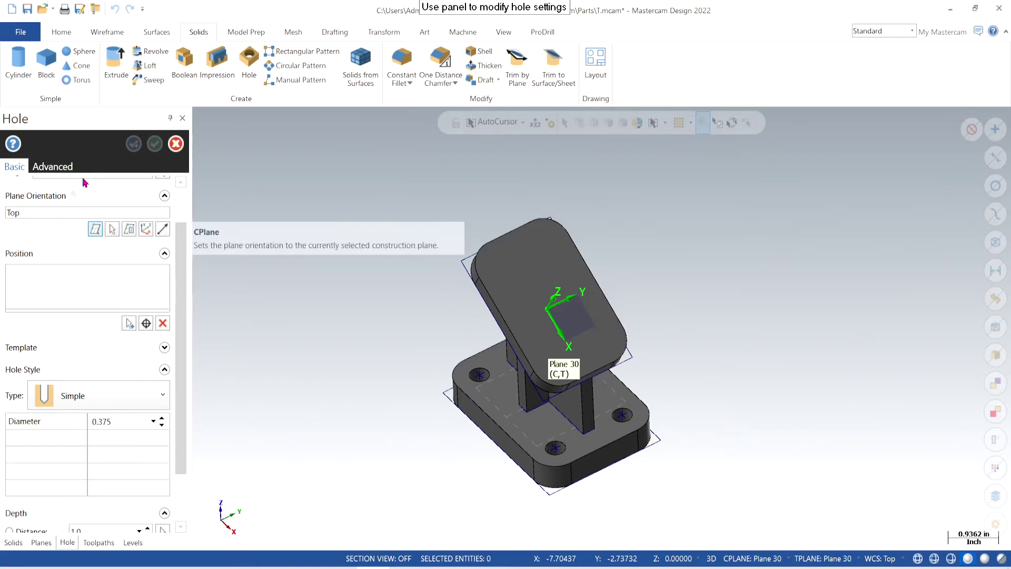
left_click(113, 230)
left_click(510, 261)
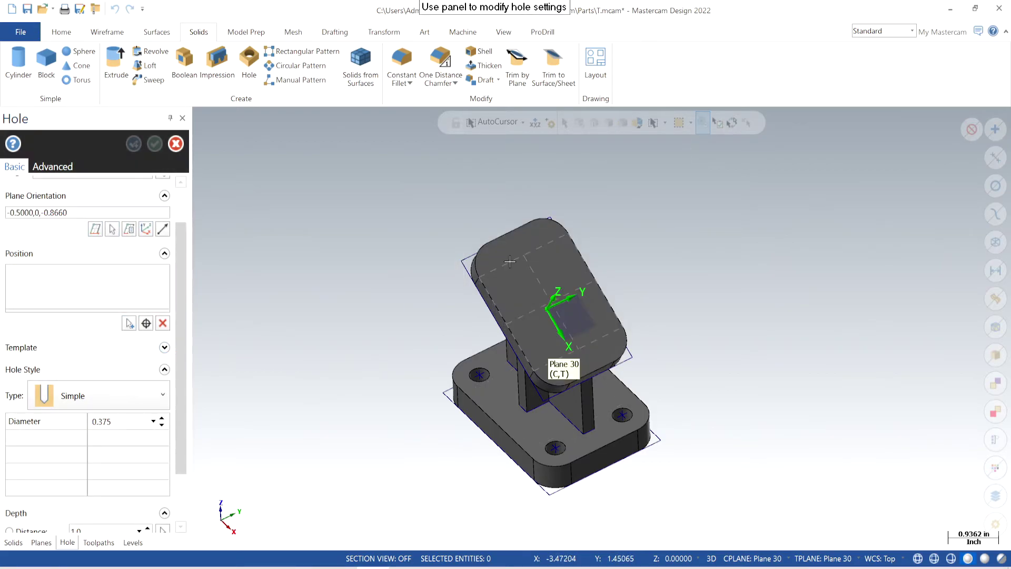
Step: Place four hole locations at the top plate's corner arc centres with Arc Center snap
left_click(147, 323)
scroll(511, 245, "up", 1)
scroll(511, 246, "up", 3)
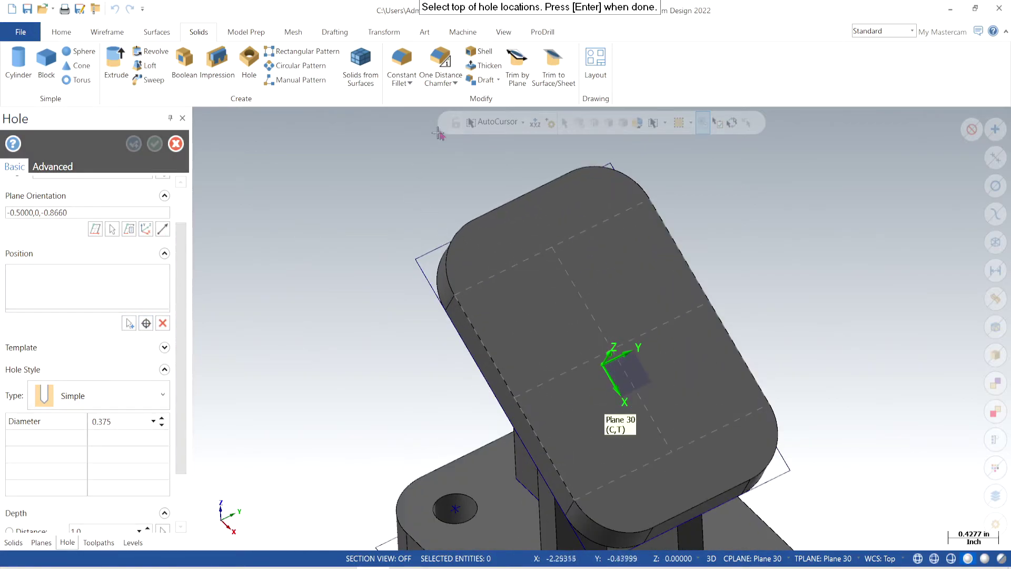
left_click(523, 123)
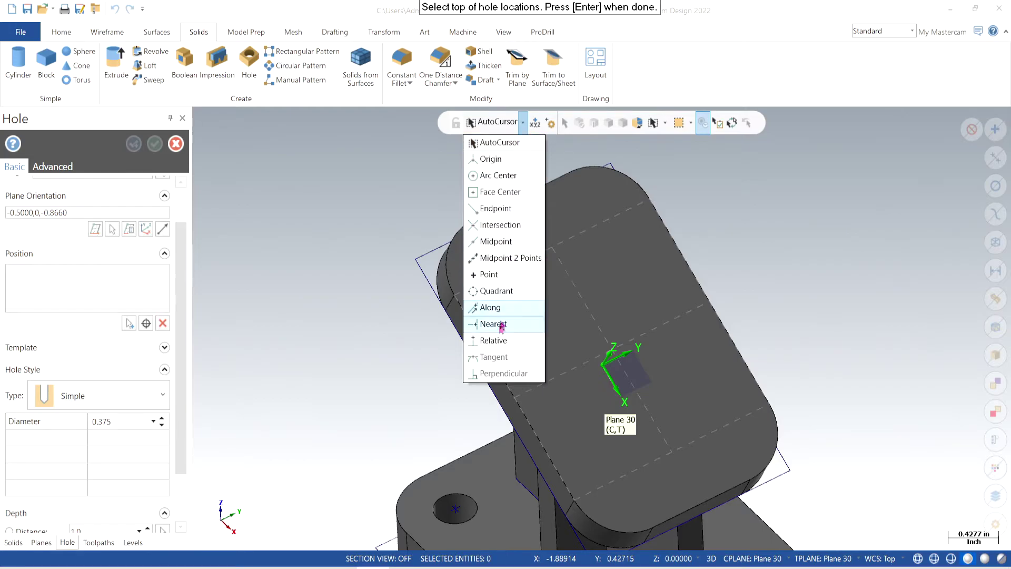
left_click(490, 176)
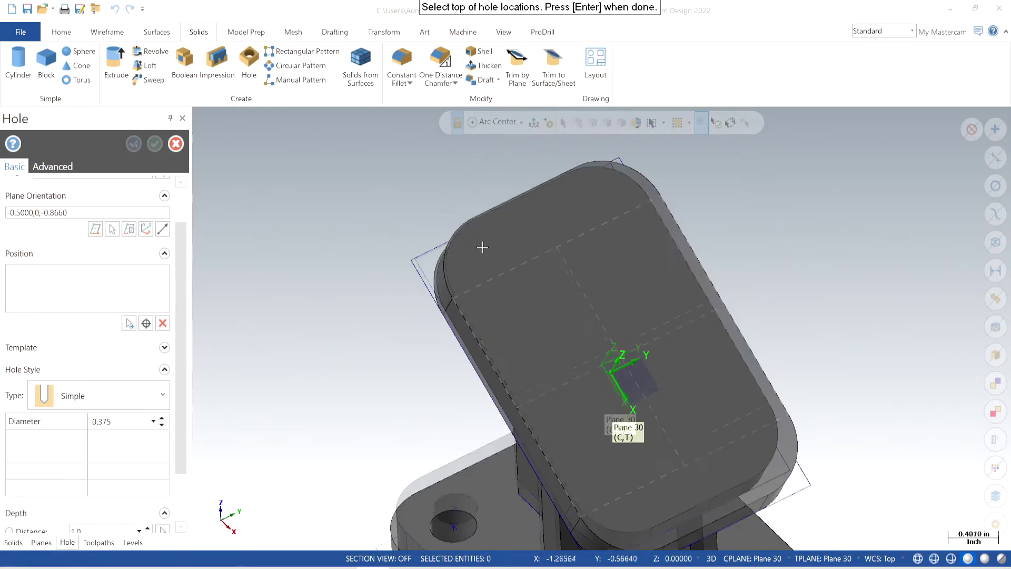
scroll(495, 300, "up", 2)
scroll(384, 230, "down", 1)
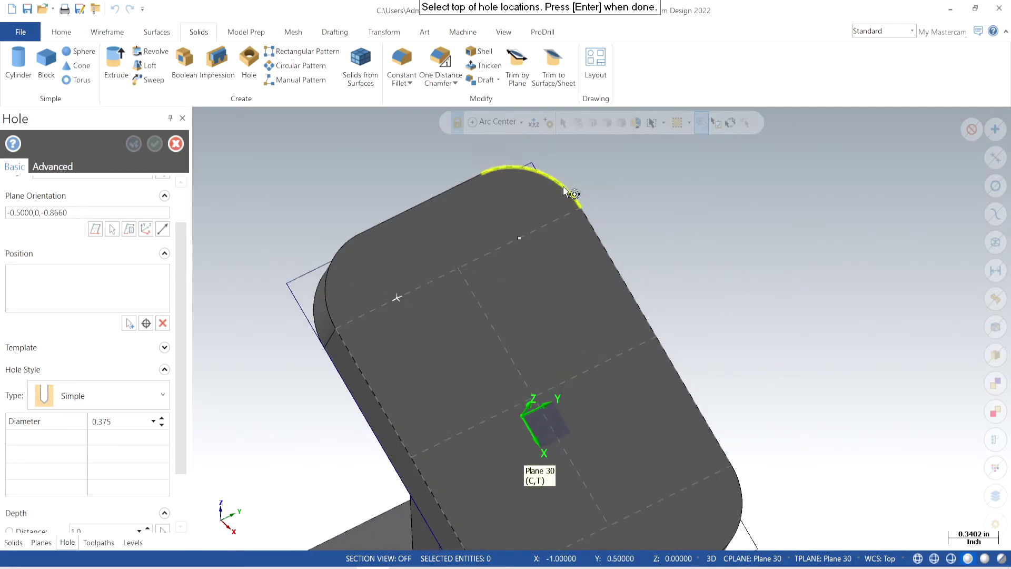
scroll(658, 190, "down", 2)
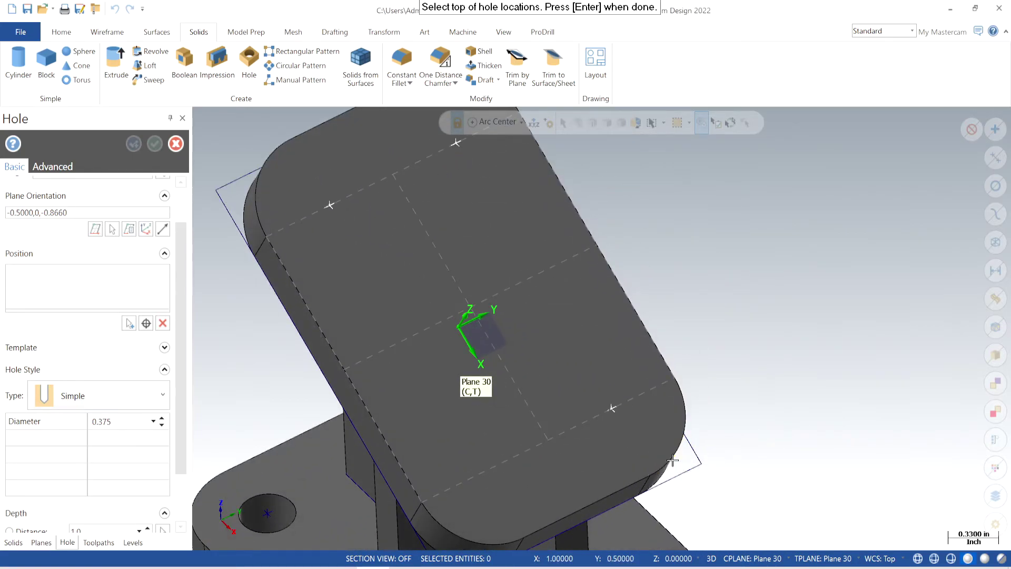
scroll(429, 373, "down", 2)
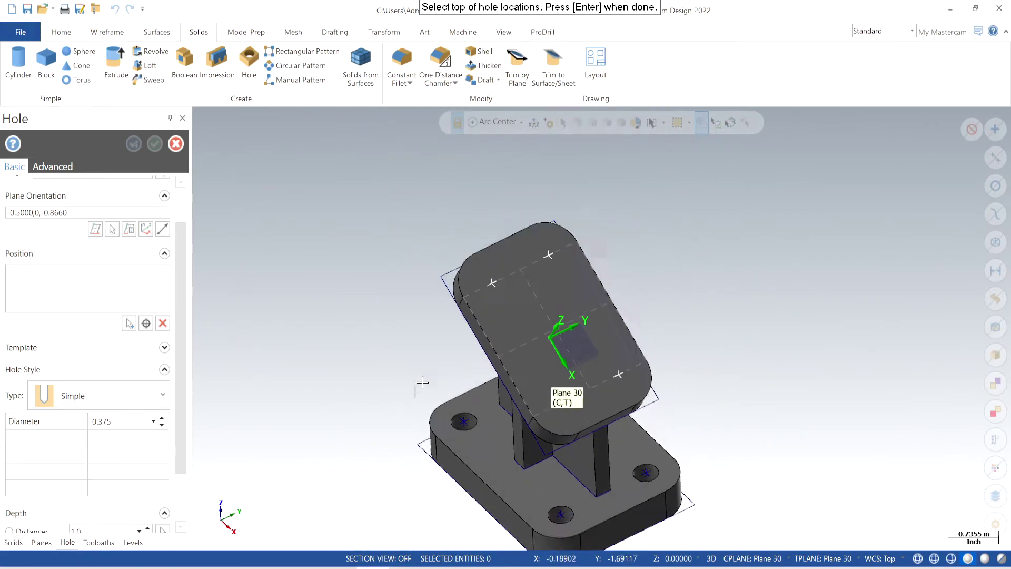
key("Return")
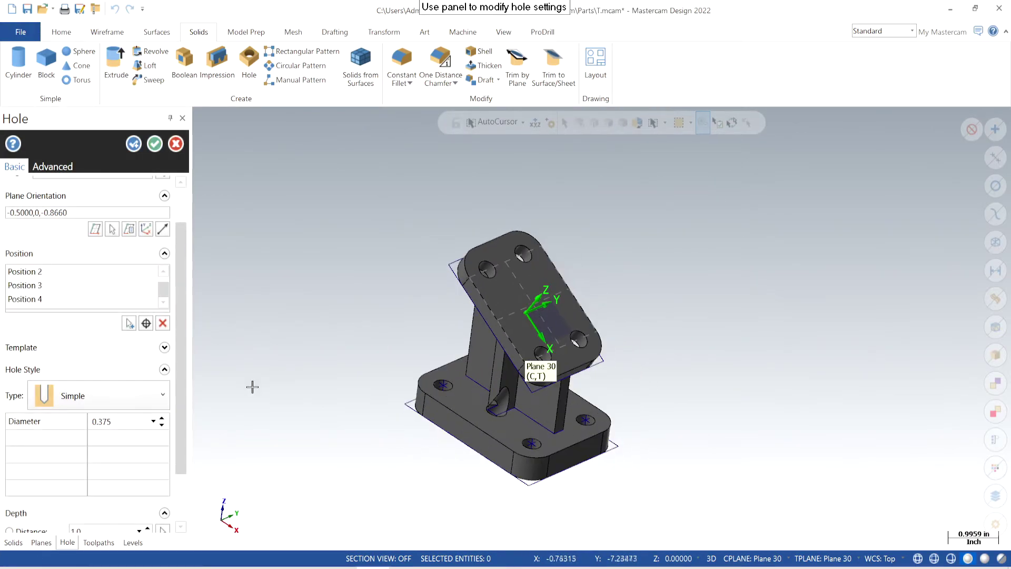
Step: Check the drawing and set the top plate hole diameter to 0.313
scroll(521, 415, "up", 2)
middle_click_drag(521, 414, 397, 373)
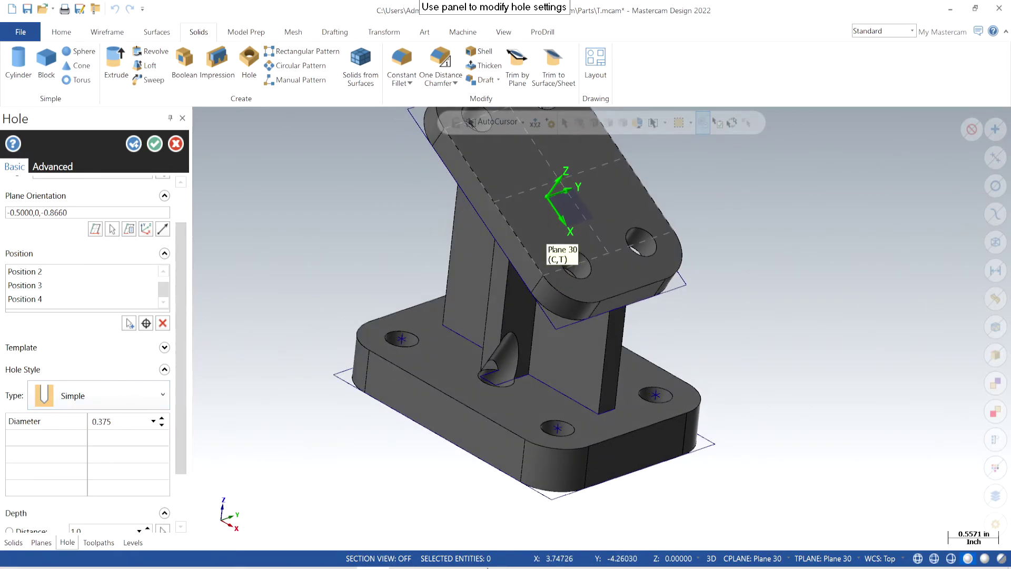
key("alt+Tab")
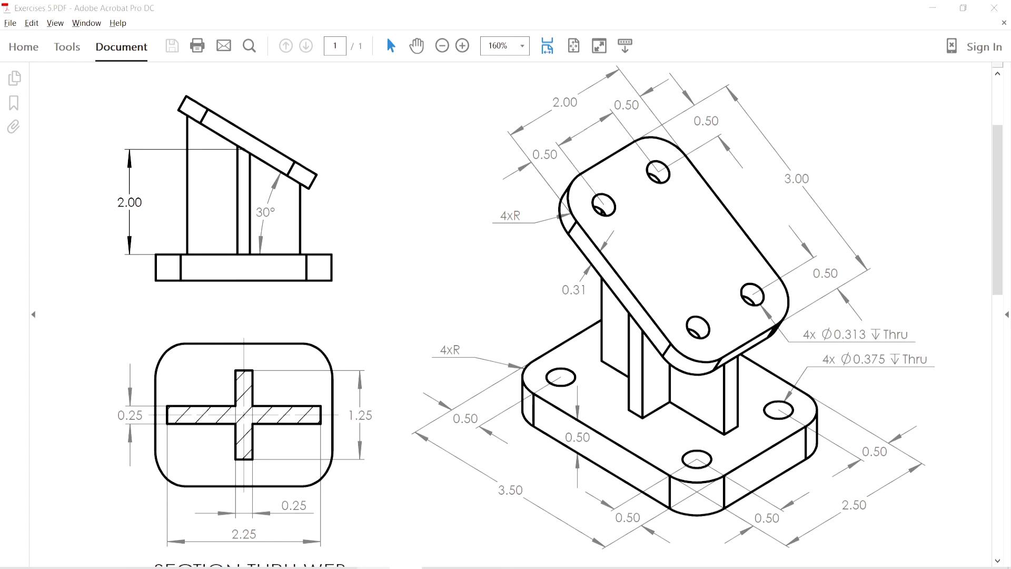
key("alt+Tab")
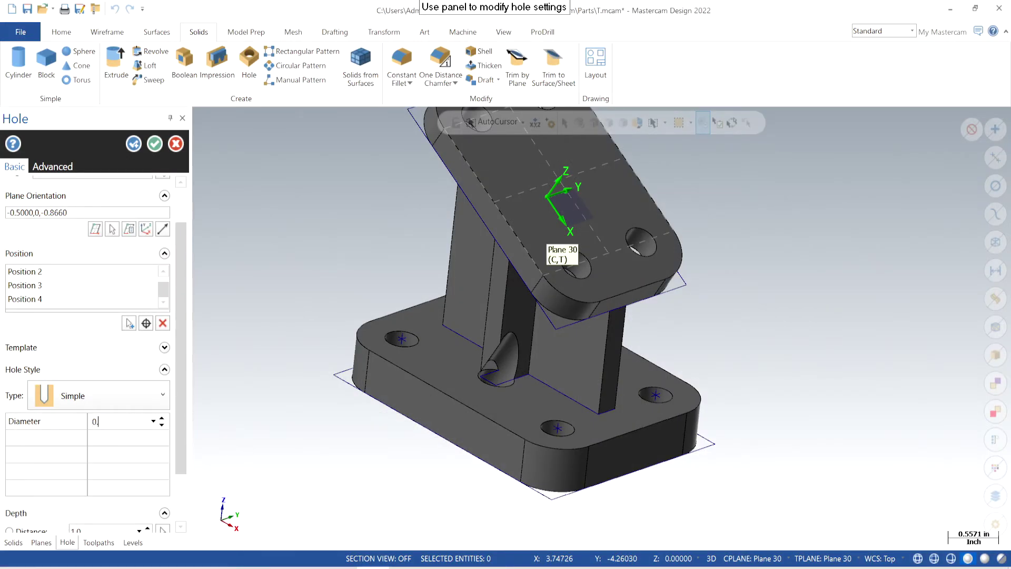
type("313")
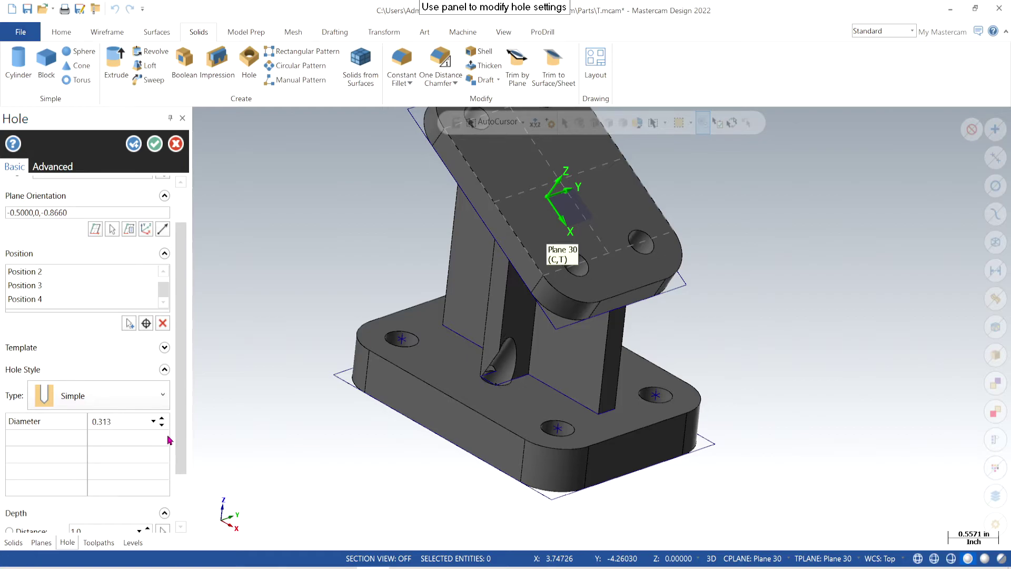
scroll(126, 469, "down", 3)
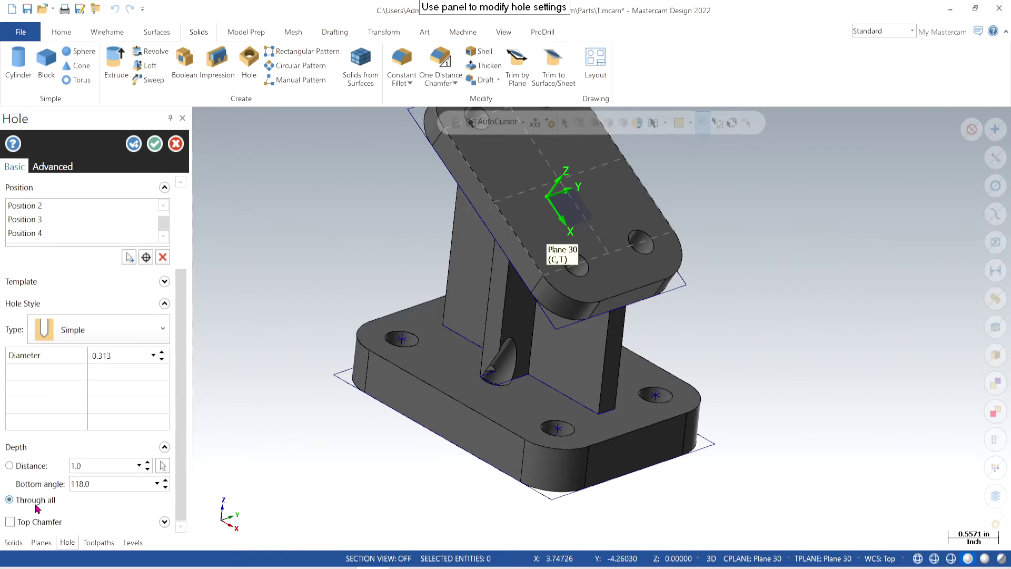
Step: Set the hole depth to a 0.31 distance picked from the plate and accept the holes
left_click(17, 467)
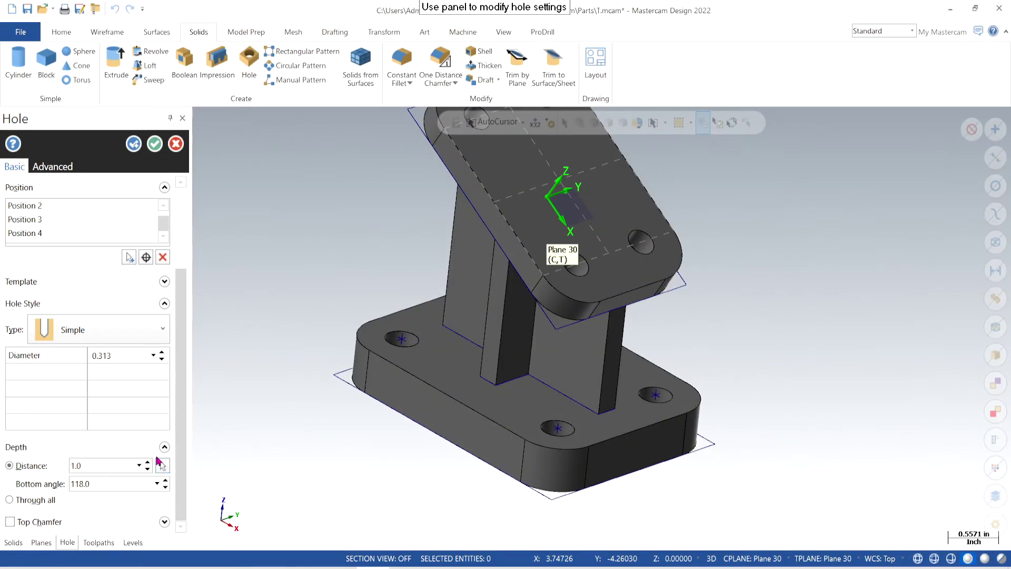
left_click(160, 464)
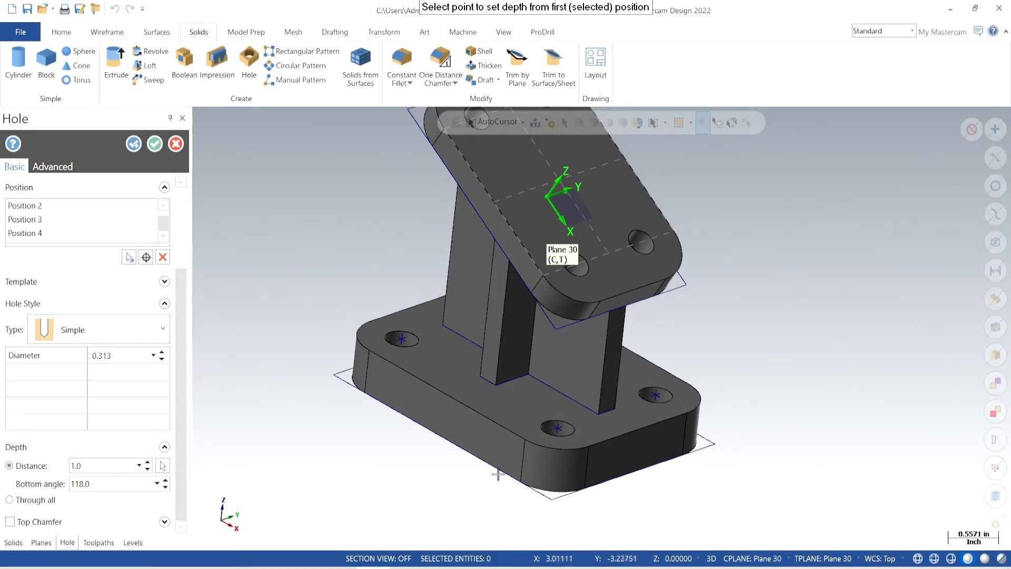
scroll(463, 226, "up", 2)
scroll(463, 227, "up", 2)
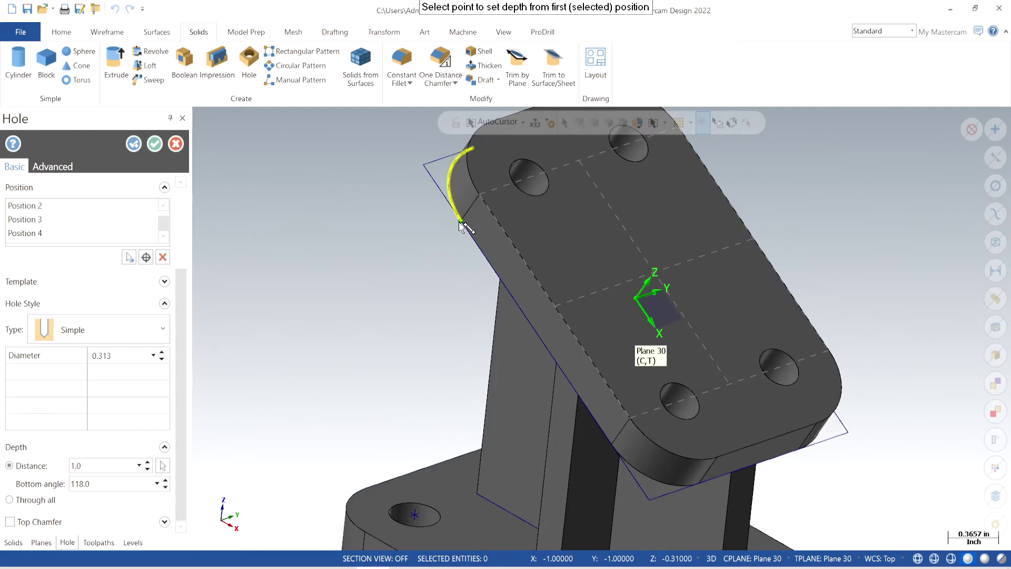
left_click(460, 224)
middle_click_drag(458, 224, 445, 271)
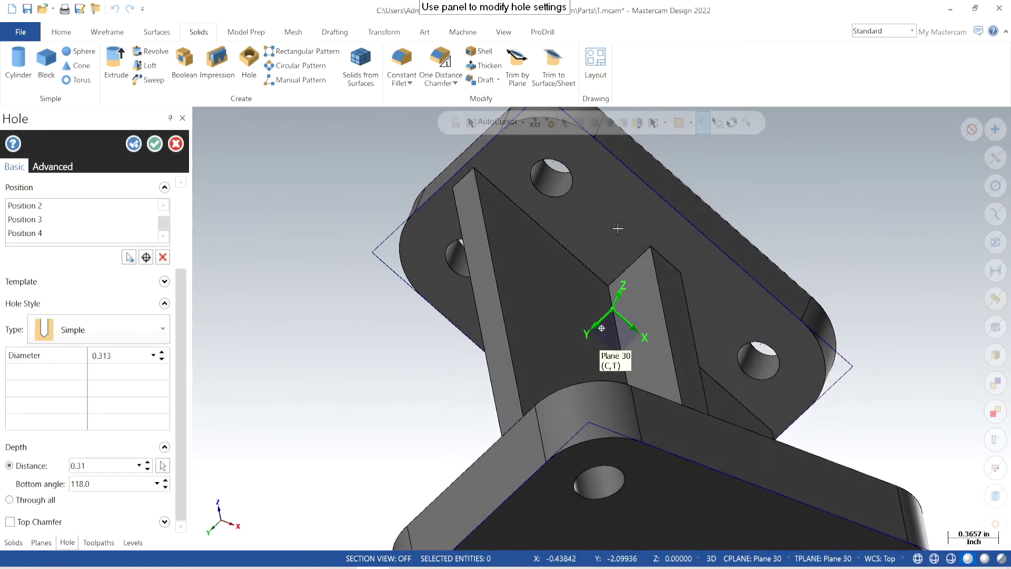
scroll(445, 271, "down", 3)
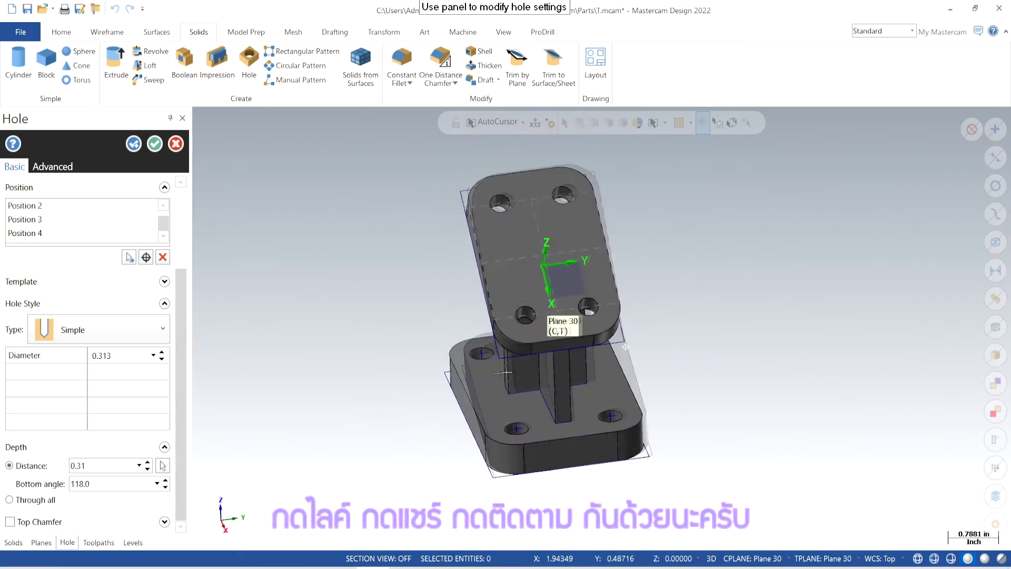
middle_click_drag(445, 271, 432, 263)
left_click(182, 119)
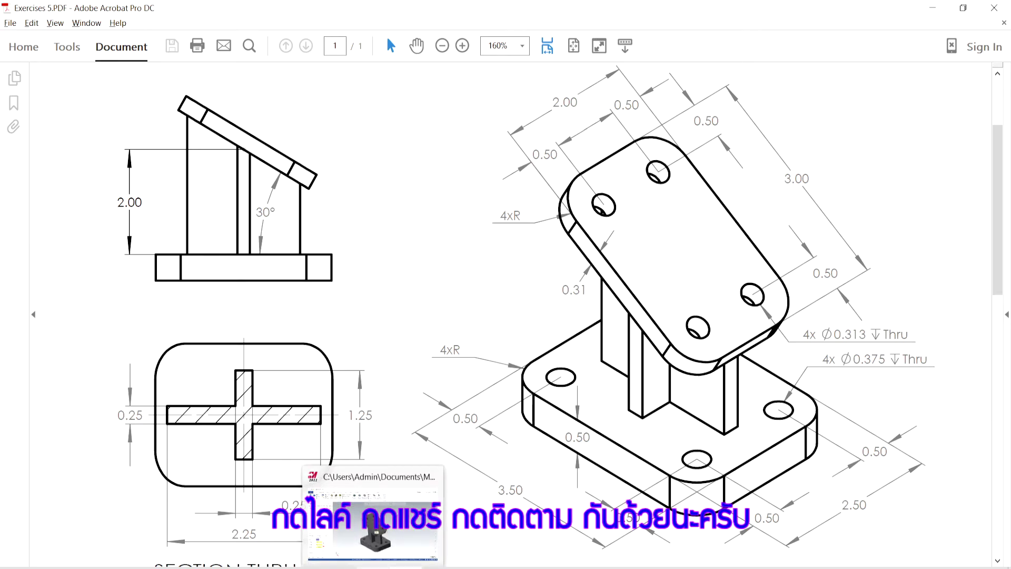
left_click(373, 521)
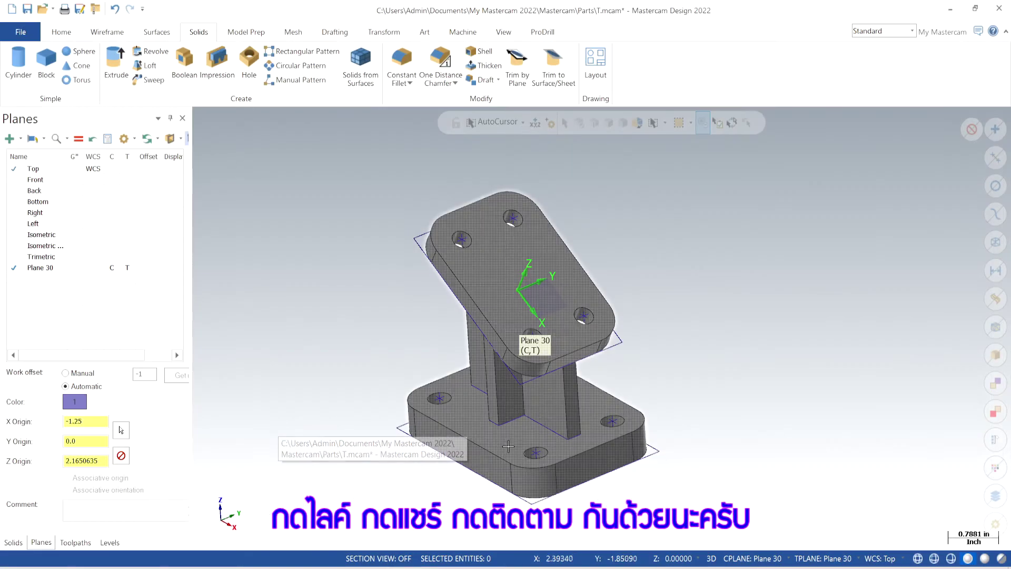
Step: Frame the bracket, switch the manager to the Levels list, and select the solid
mouse_move(527, 401)
middle_mouse_down()
mouse_move(518, 364)
mouse_move(468, 389)
mouse_move(588, 437)
middle_mouse_up()
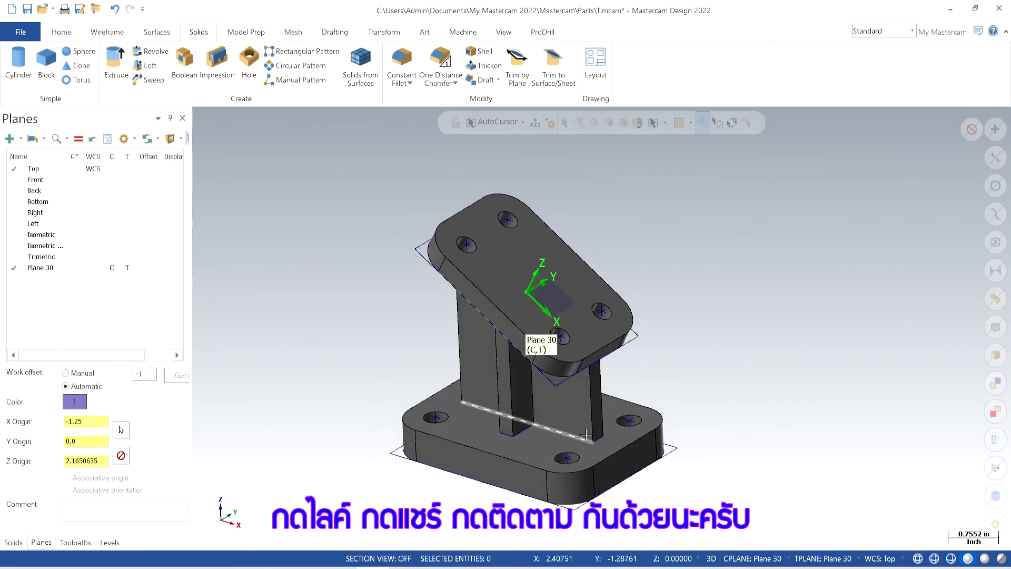
middle_click_drag(588, 437, 485, 433)
scroll(485, 433, "up", 2)
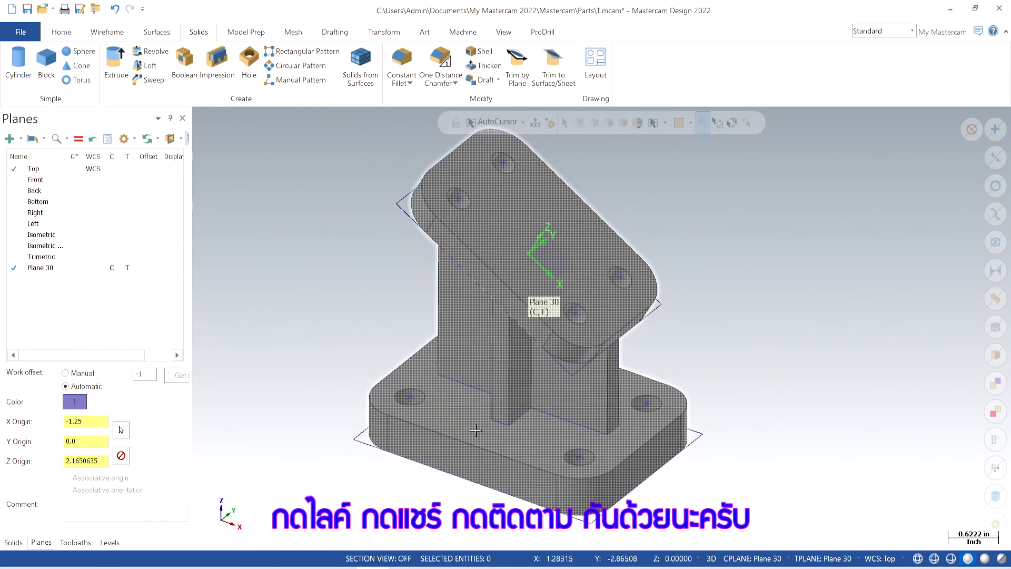
scroll(486, 471, "down", 2)
middle_click_drag(487, 472, 506, 458)
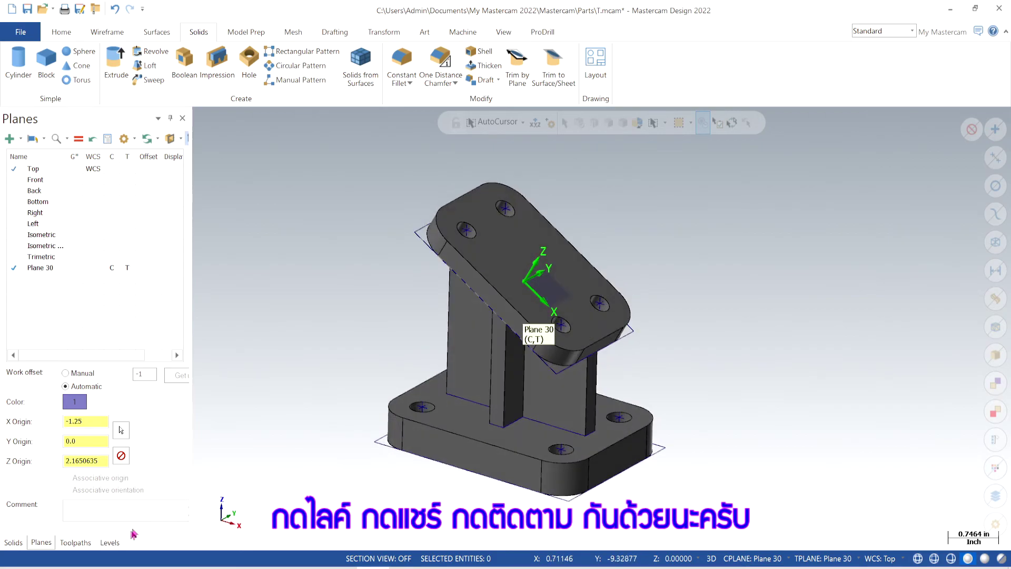
left_click(109, 543)
scroll(458, 458, "up", 2)
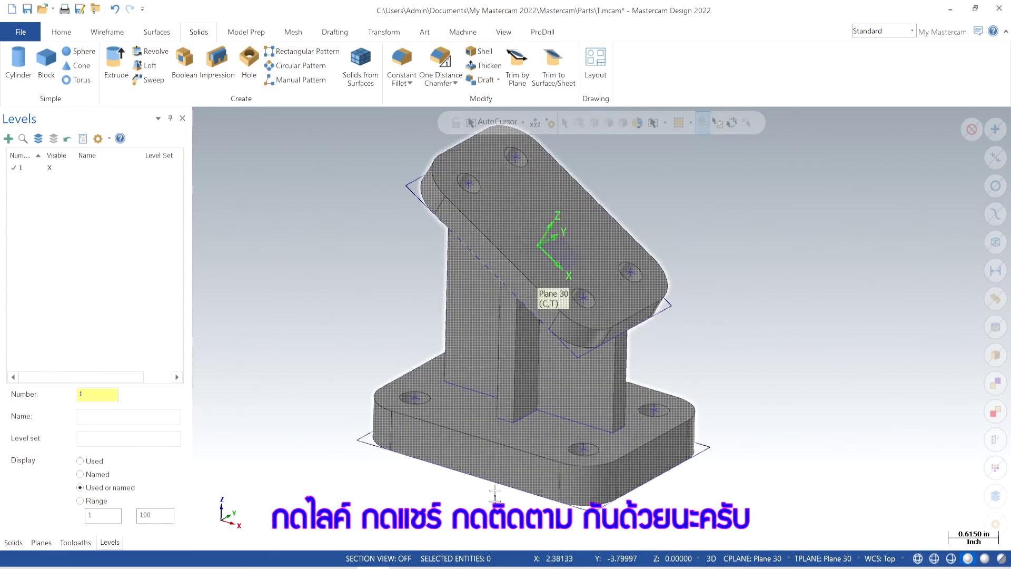
left_click(482, 460)
scroll(482, 460, "down", 2)
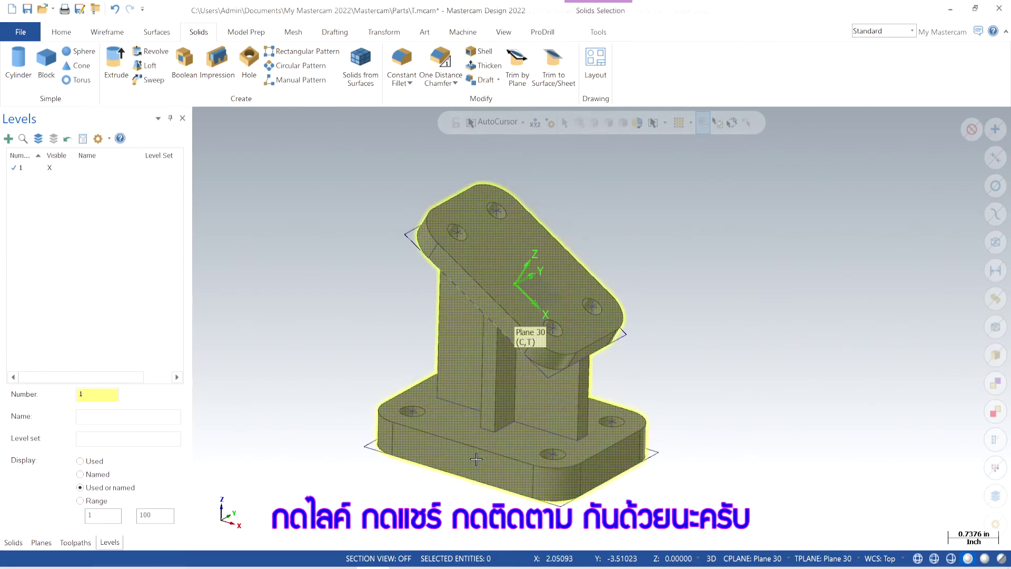
Step: Change the selected solid's level to 100, then toggle level 100 visibility to check it
right_click(683, 238)
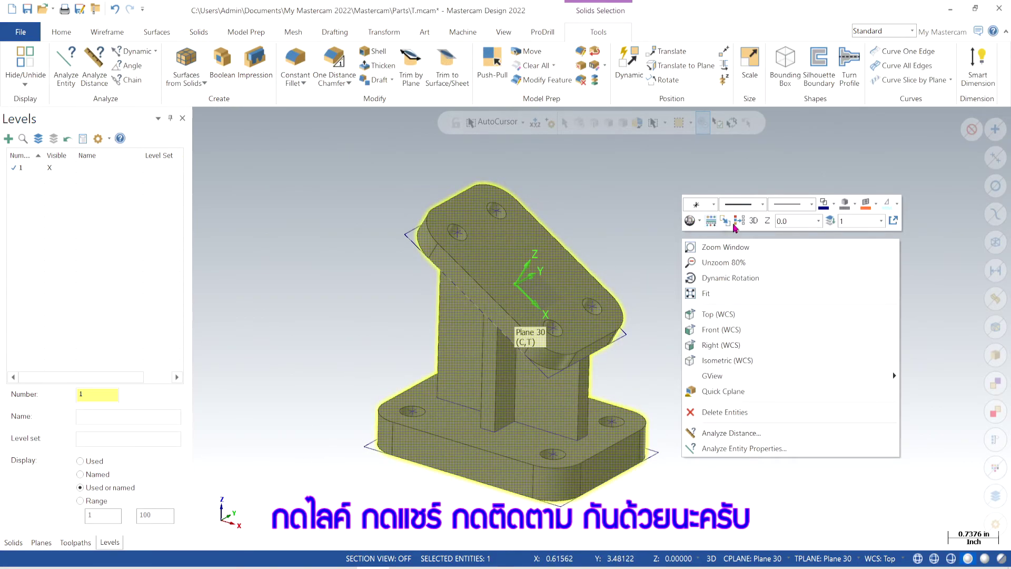
left_click(831, 221)
left_click_drag(25, 142, 185, 134)
left_click(183, 205)
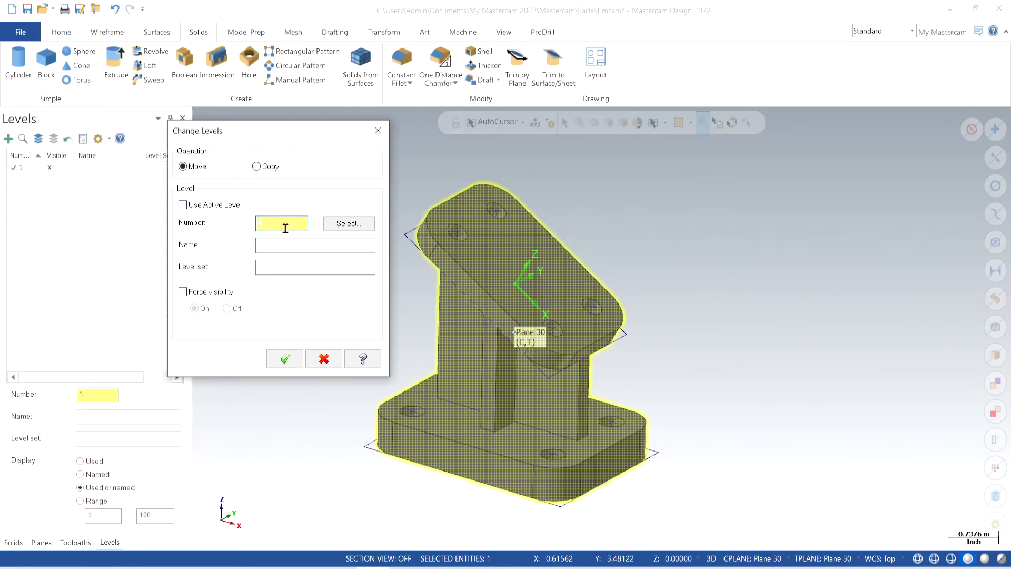
type("00")
left_click(285, 359)
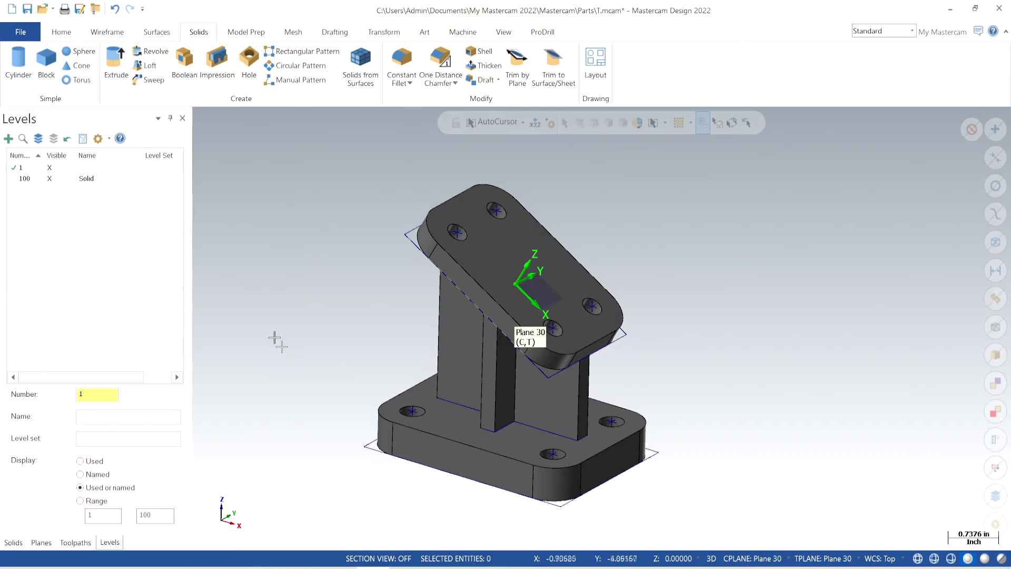
left_click(52, 181)
left_click(52, 180)
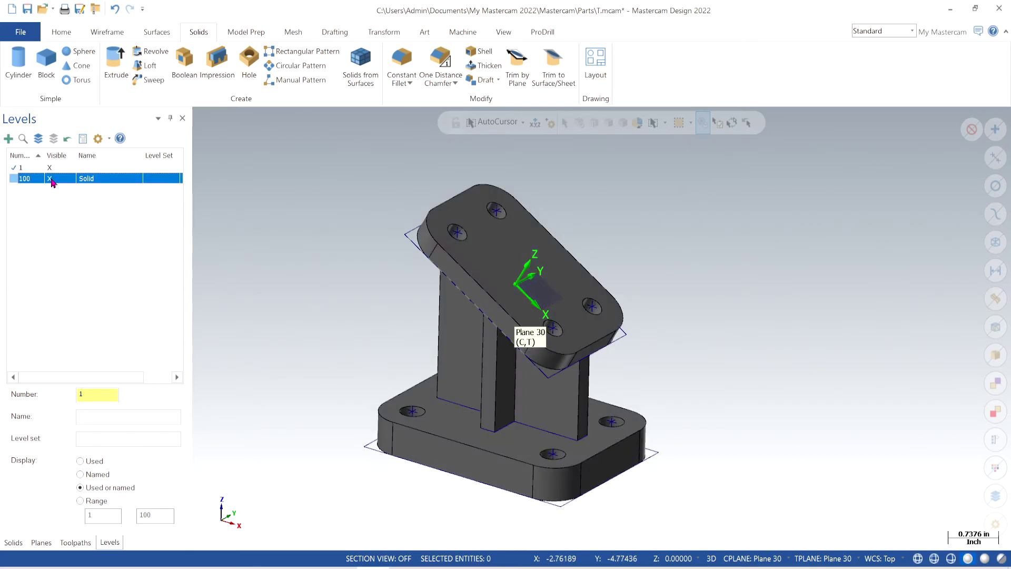
Step: Hide level 100 and window-select the wireframe, backing out of a first delete attempt
left_click(52, 180)
left_click(52, 180)
left_click(52, 180)
left_click(51, 179)
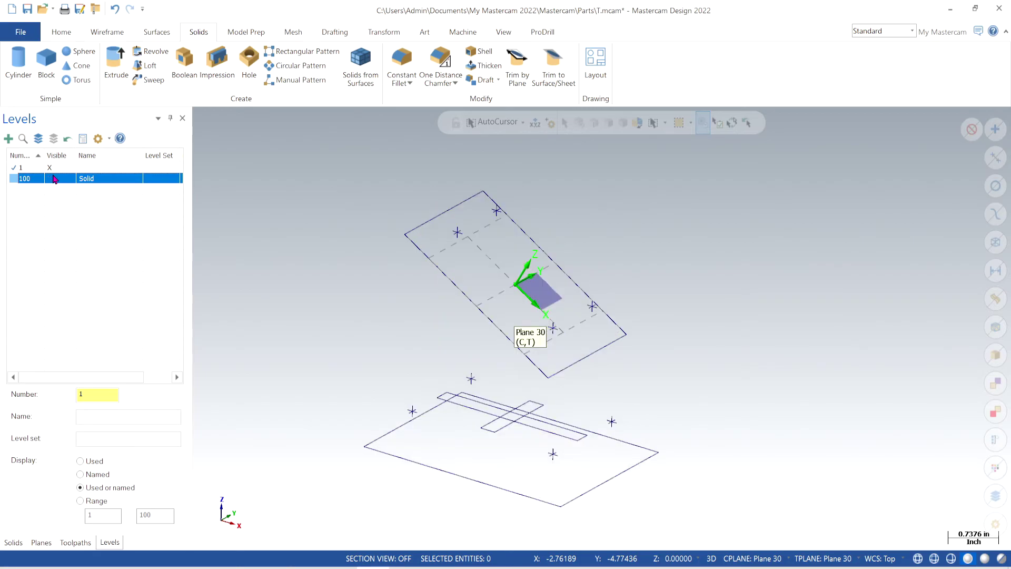
scroll(399, 371, "down", 1)
left_click_drag(295, 176, 764, 514)
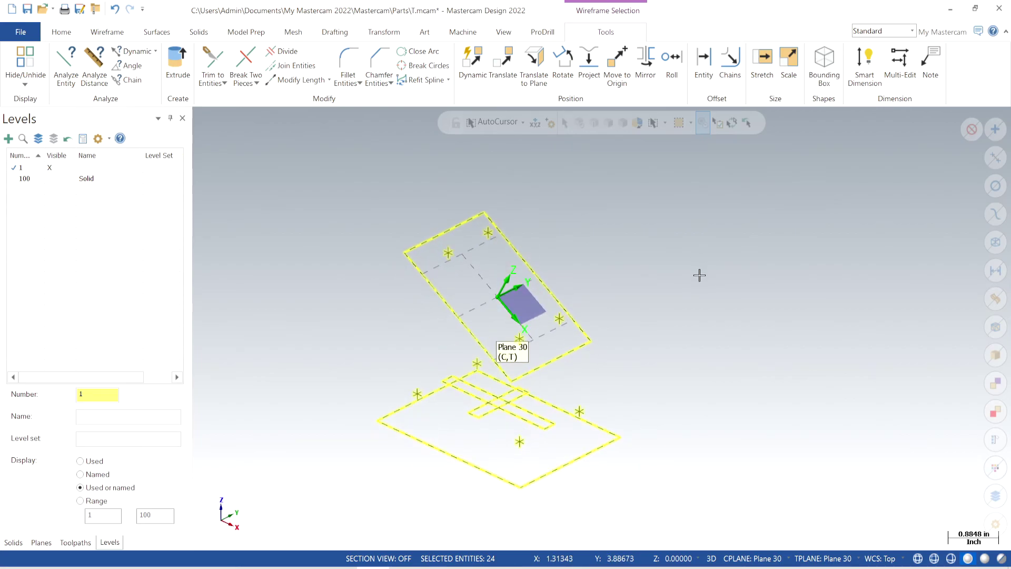
key("Delete")
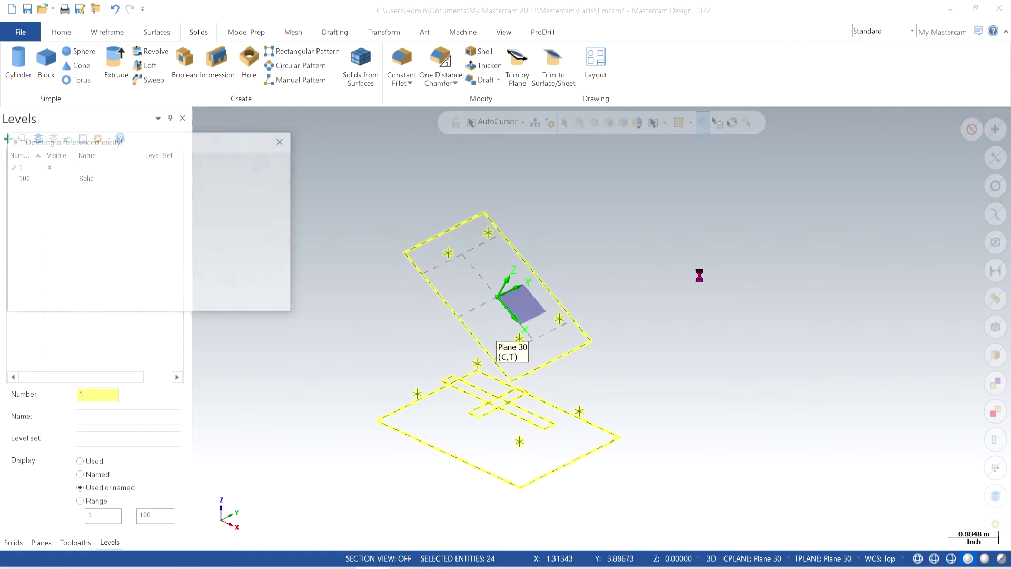
key("Escape")
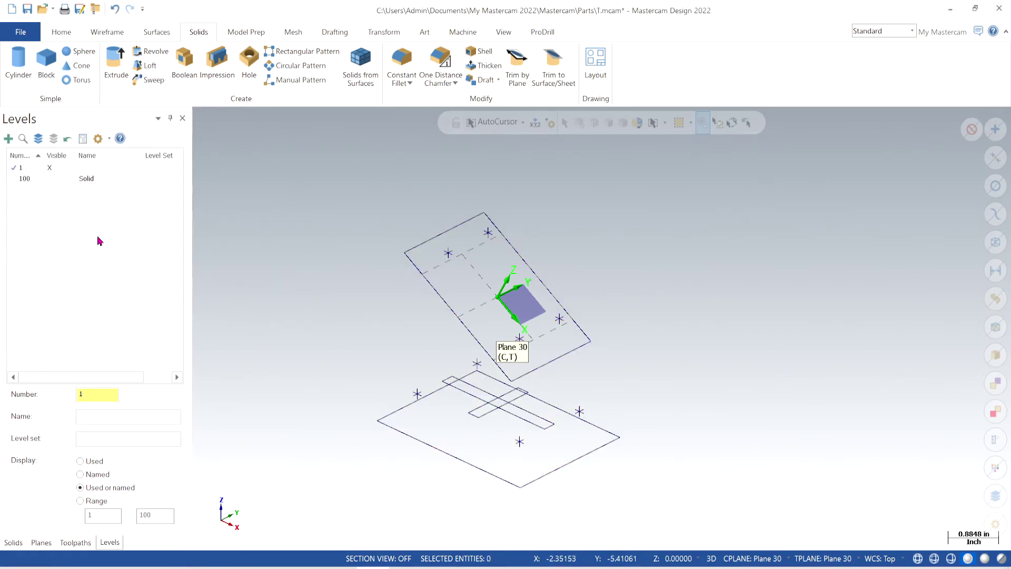
Step: Delete only the non-associative wireframe, then turn level 100 visibility back on
key("alt+Up")
key("alt+Up")
key("alt+Down")
key("alt+Down")
key("alt+Down")
key("alt+Down")
scroll(500, 238, "down", 2)
left_click_drag(332, 158, 739, 470)
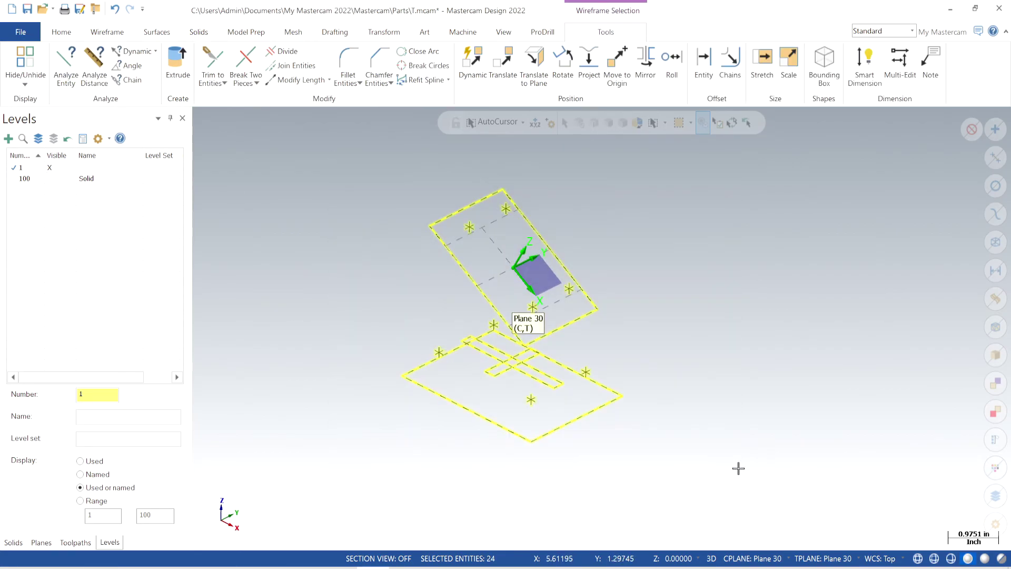
key("Delete")
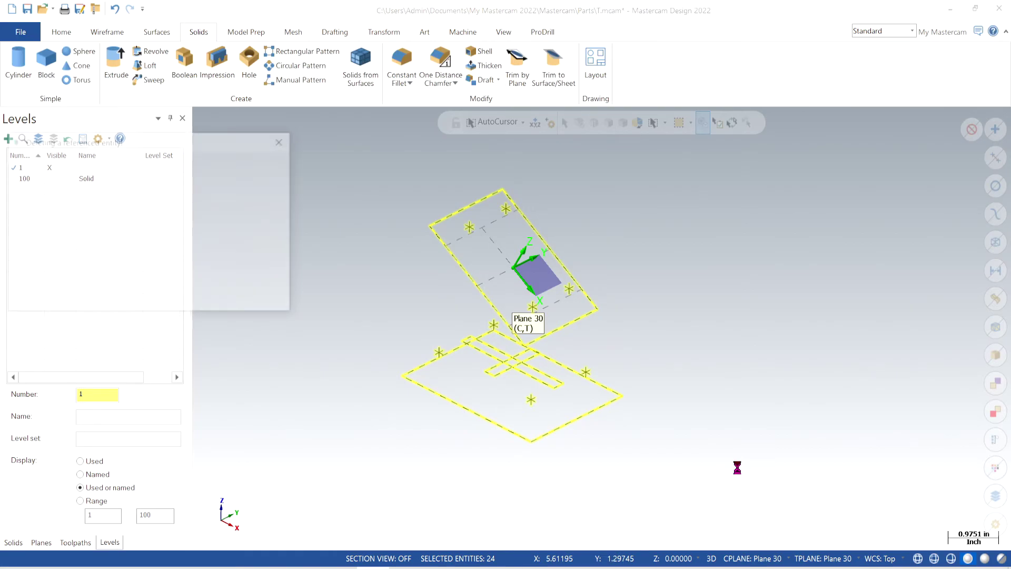
left_click_drag(179, 140, 257, 115)
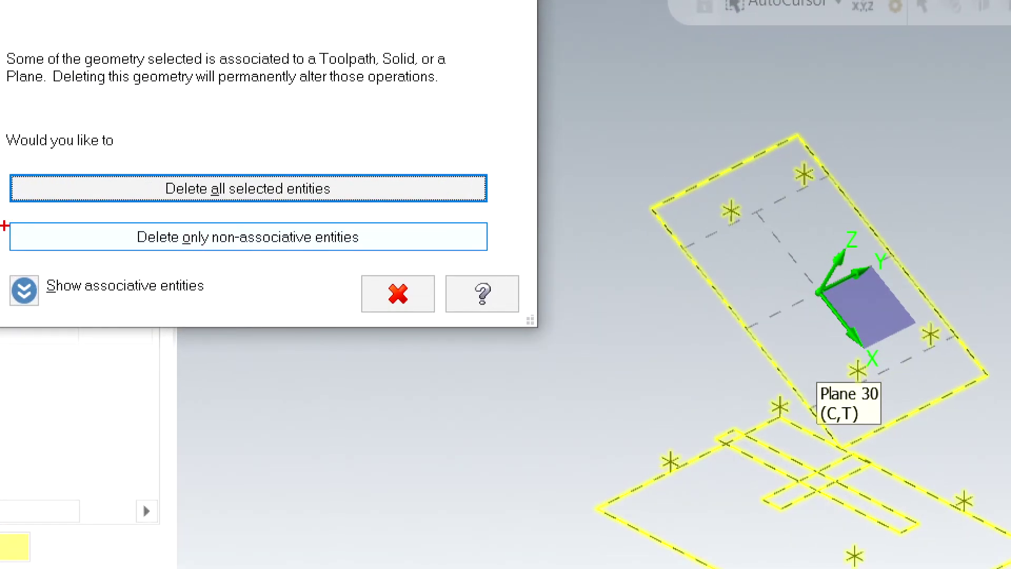
left_click_drag(4, 220, 510, 259)
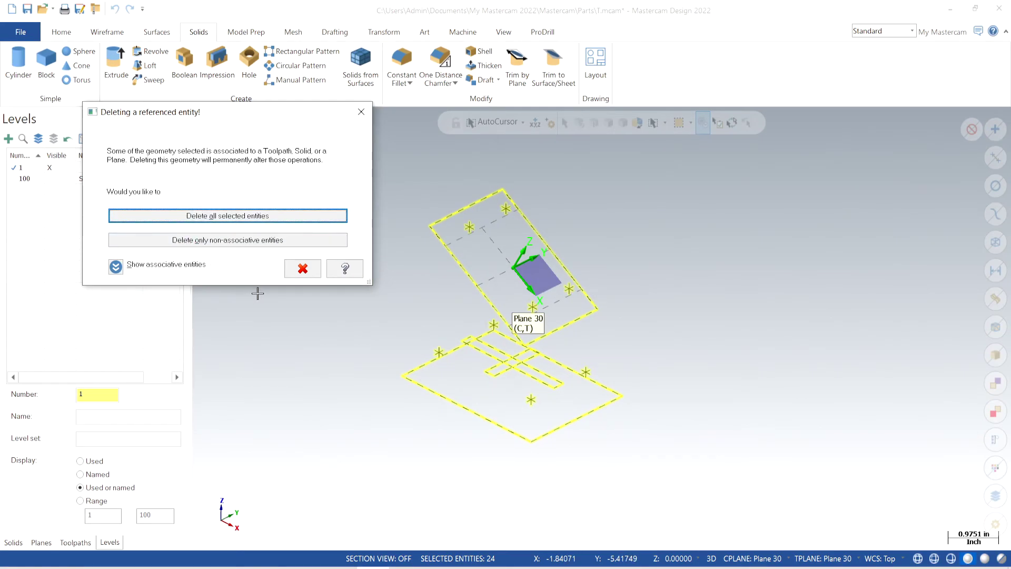
left_click(213, 241)
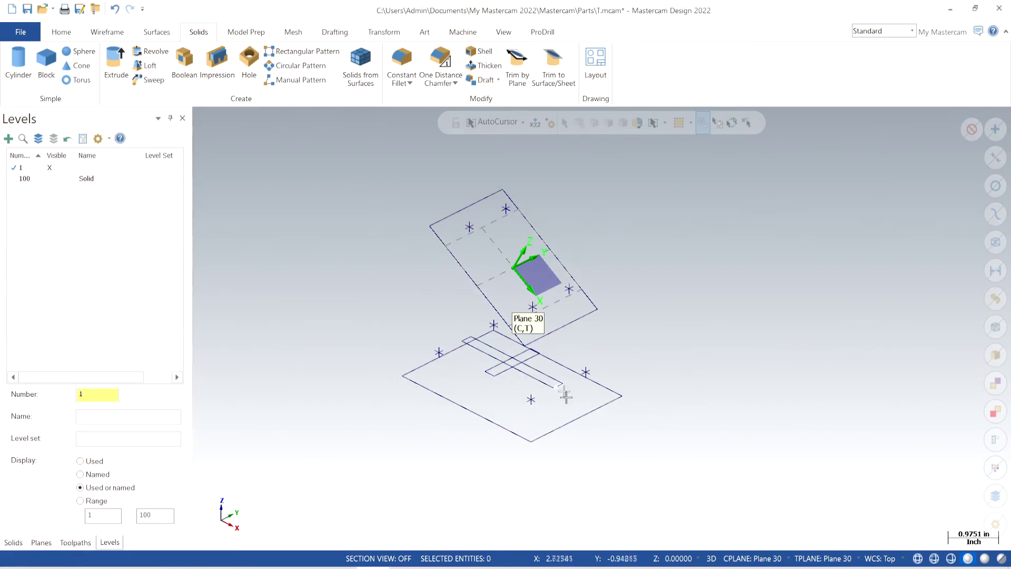
left_click(50, 178)
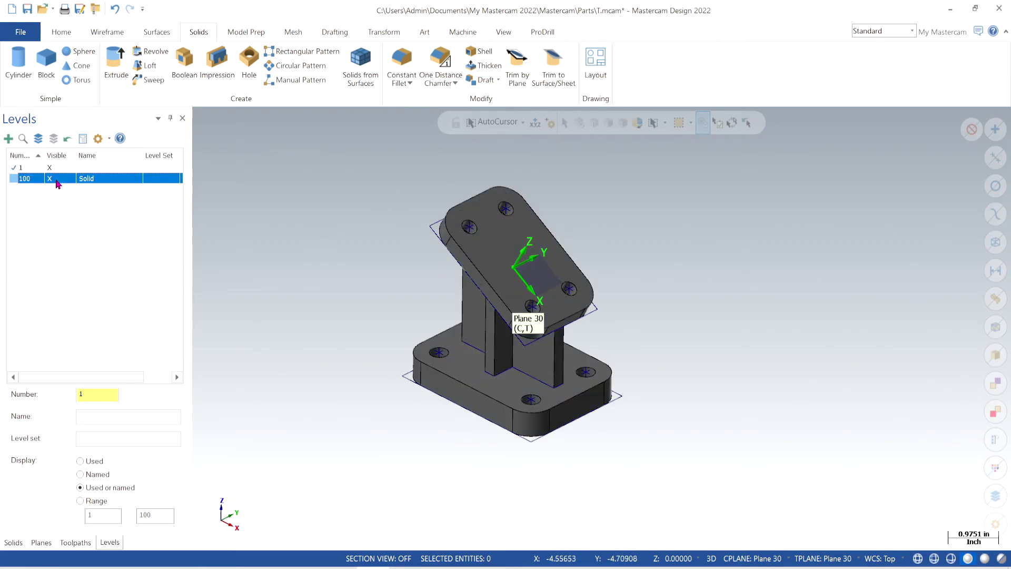
Step: Review the solid's history, make level 100 the main level, and hide level 1
left_click(13, 542)
left_click(8, 156)
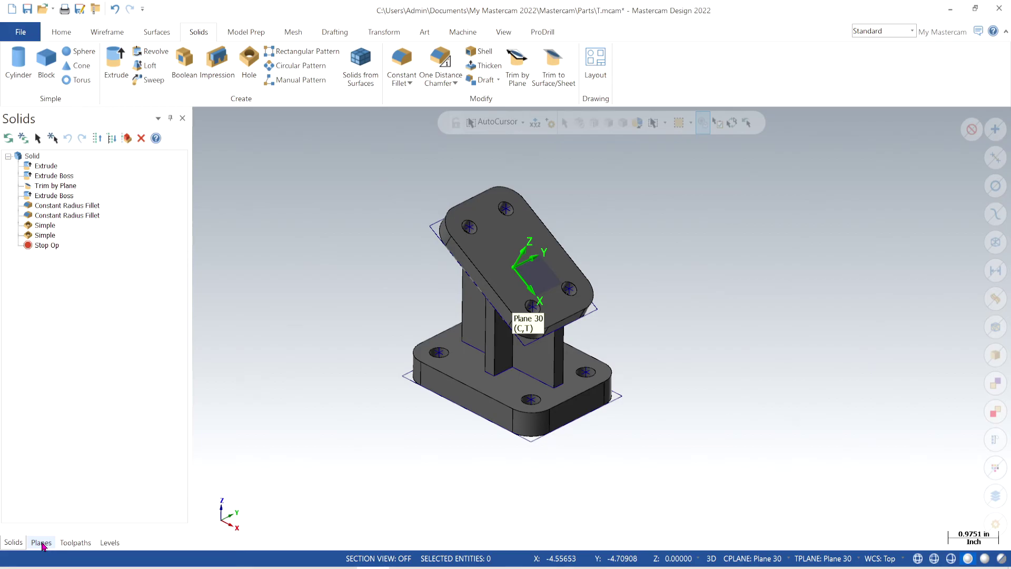
left_click(109, 542)
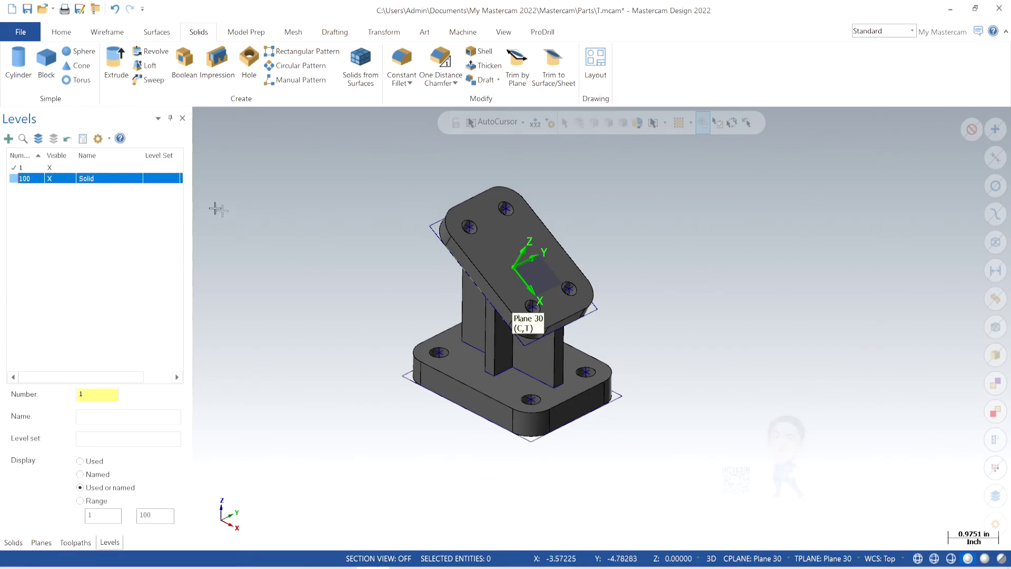
left_click(17, 179)
left_click(50, 168)
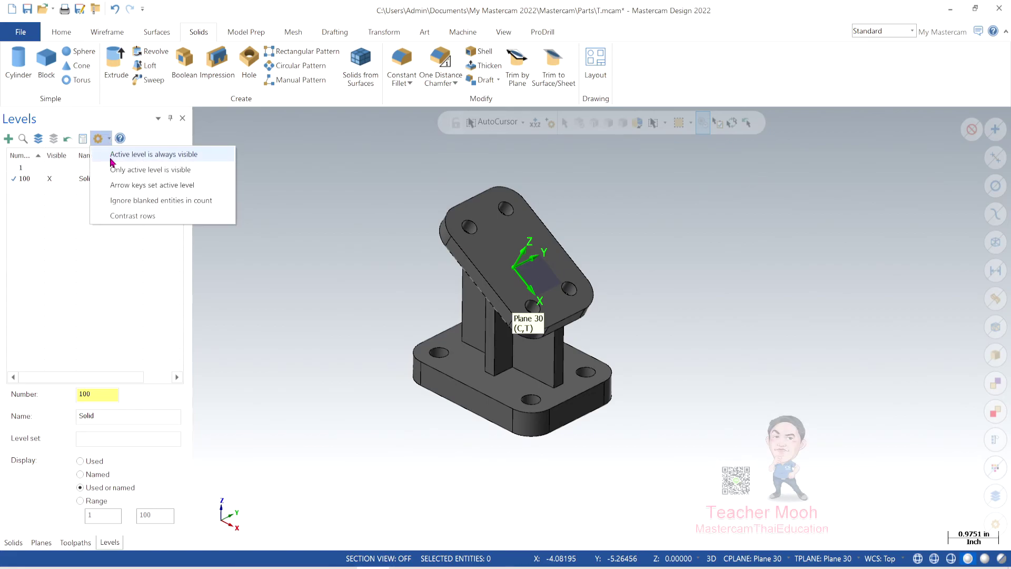
left_click(112, 162)
Step: Zoom and orbit to inspect the bracket solid from below
scroll(428, 316, "up", 2)
scroll(429, 316, "up", 2)
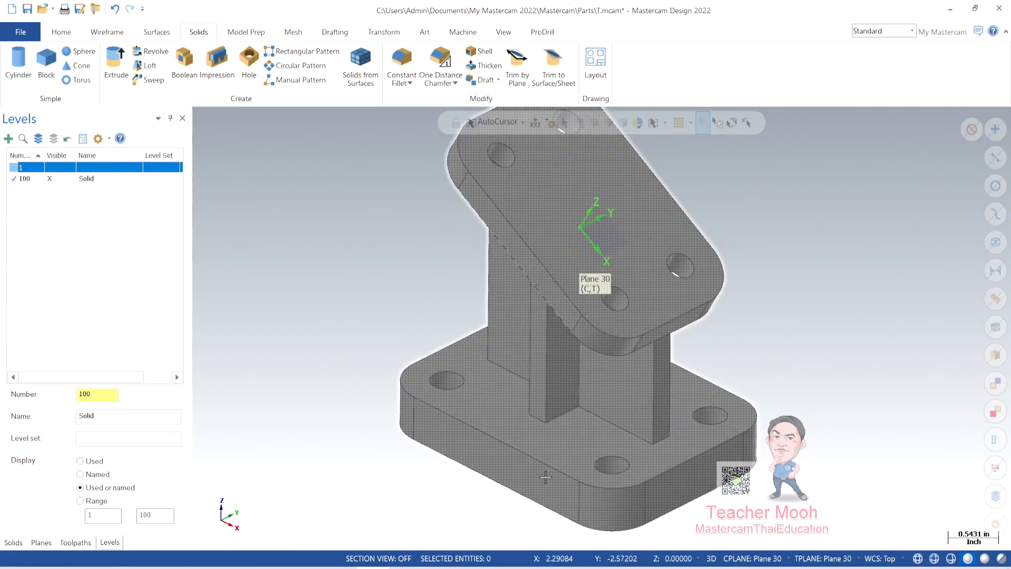
mouse_move(723, 384)
middle_mouse_down()
mouse_move(788, 345)
mouse_move(791, 304)
mouse_move(571, 197)
middle_mouse_up()
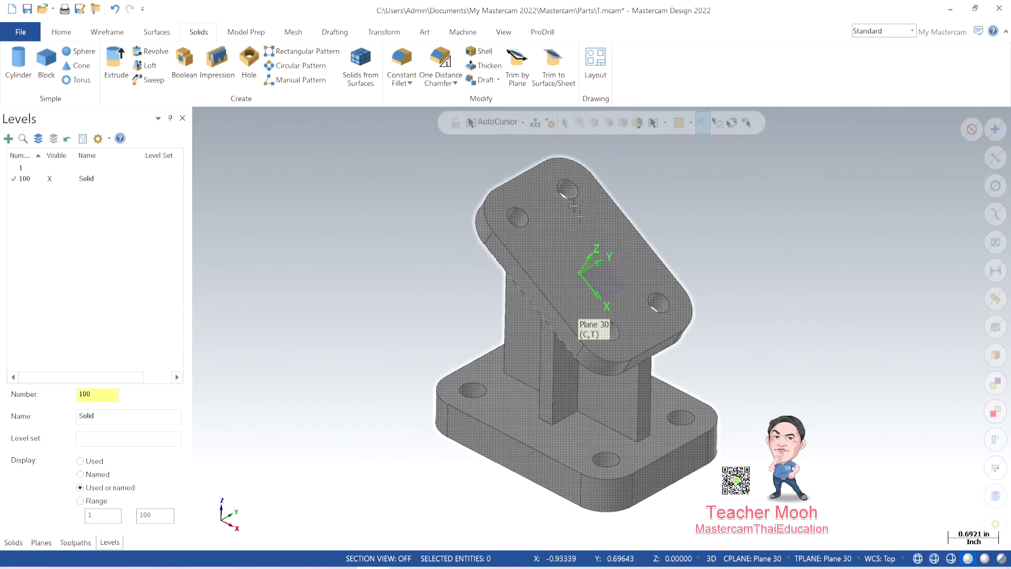
left_click(109, 32)
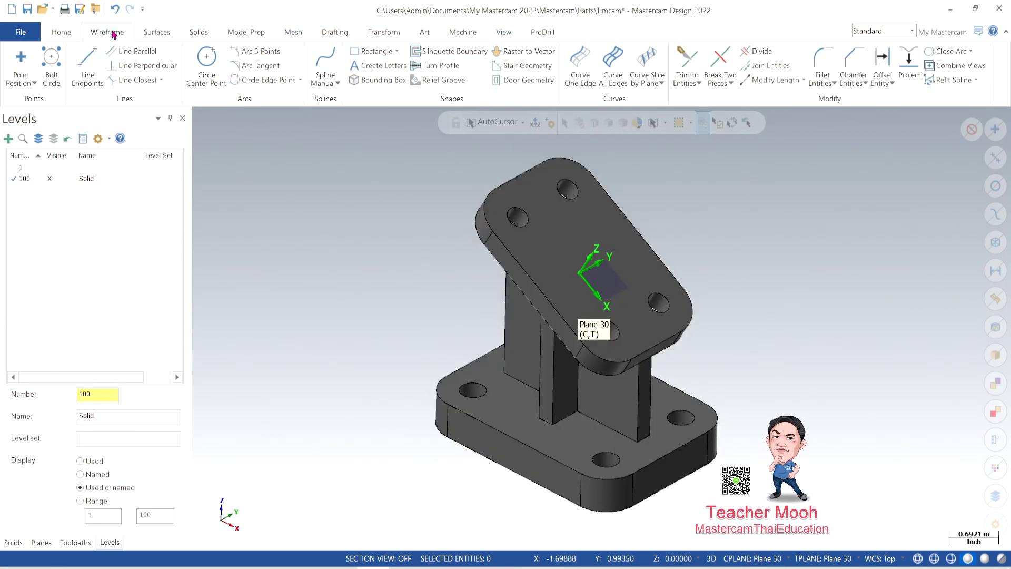
Step: Turn off the plane gnomon display on the model
left_click(504, 32)
left_click(732, 59)
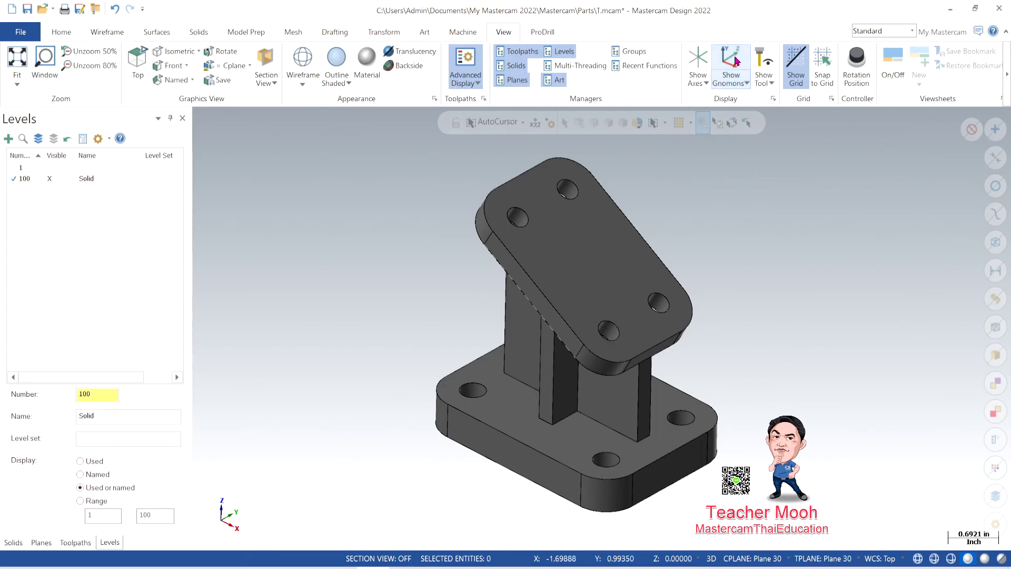
middle_click_drag(727, 284, 701, 316)
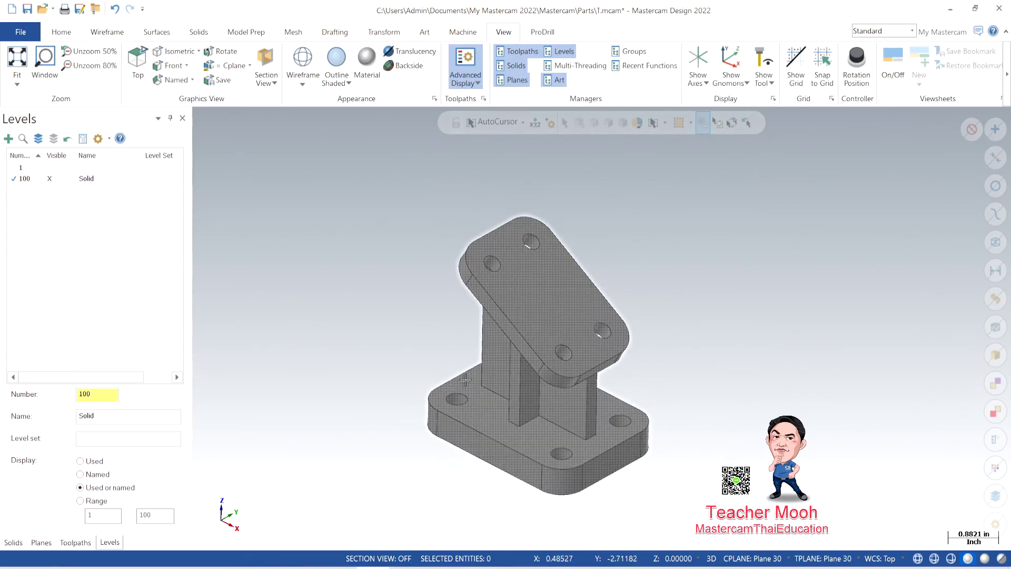
Step: Colour the bracket solid orange and render it with material shading
left_click(579, 312)
right_click(773, 251)
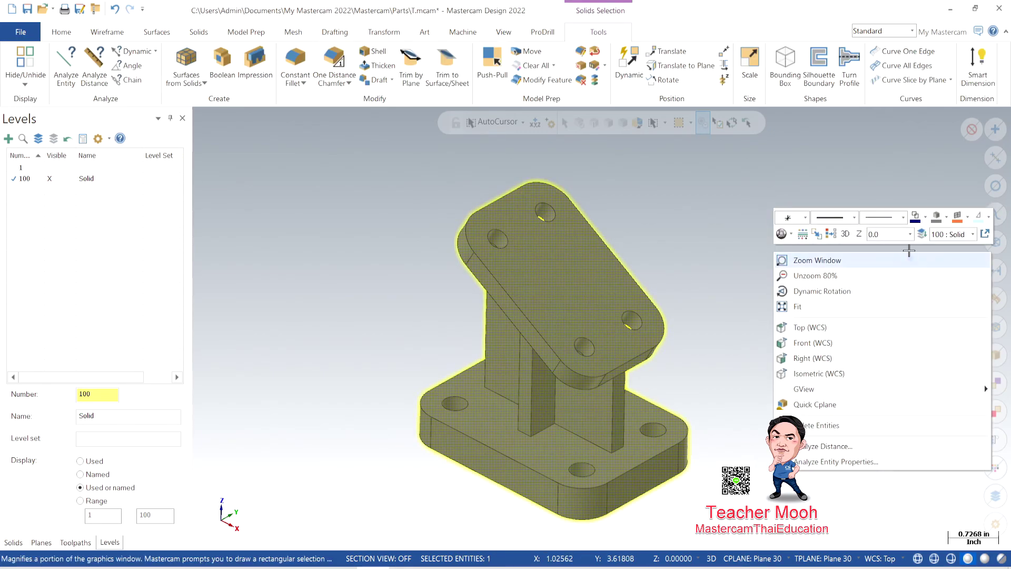
left_click(951, 219)
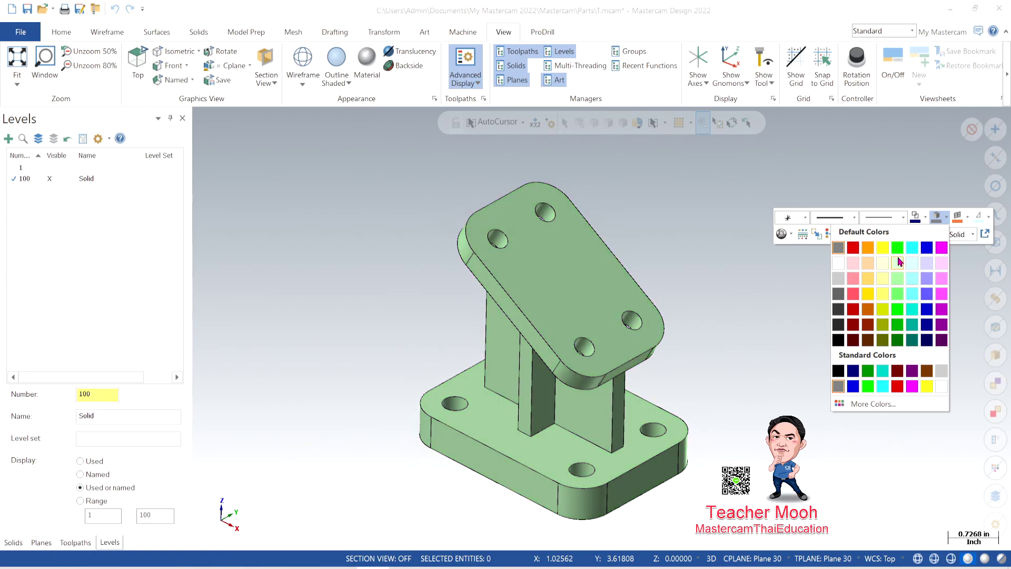
left_click(868, 248)
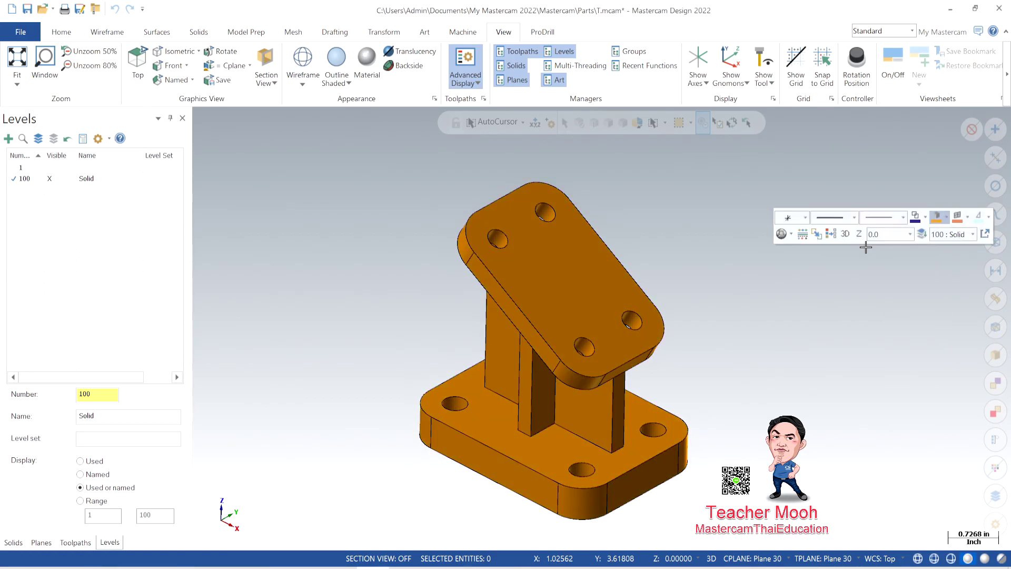
left_click(367, 66)
scroll(763, 289, "up", 1)
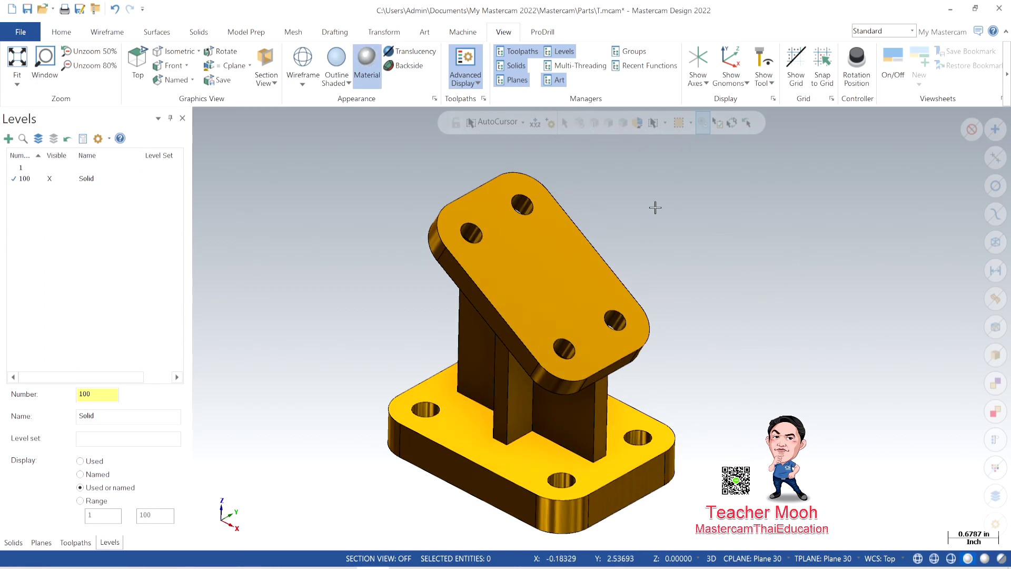
scroll(494, 416, "up", 1)
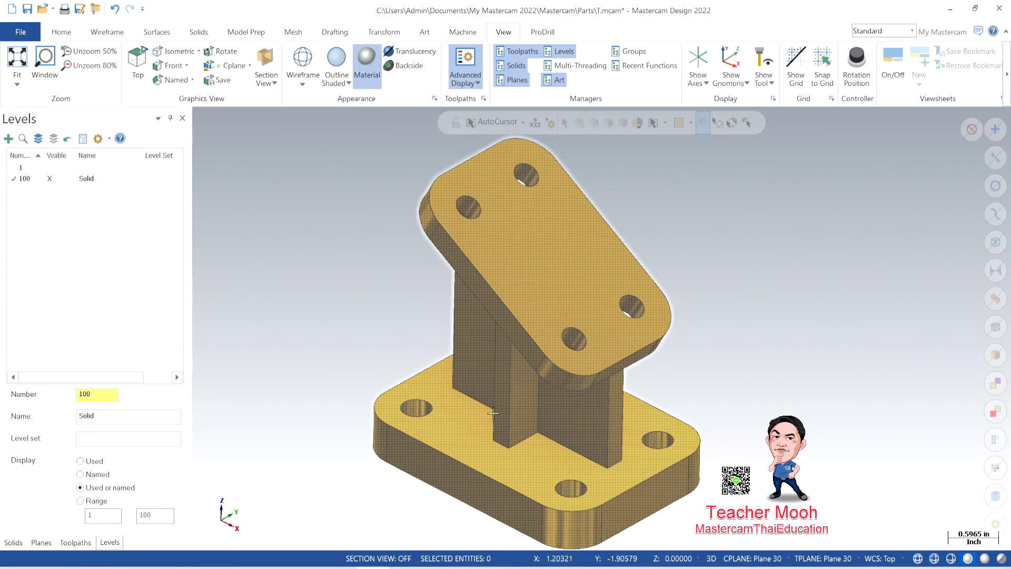
scroll(898, 388, "down", 1)
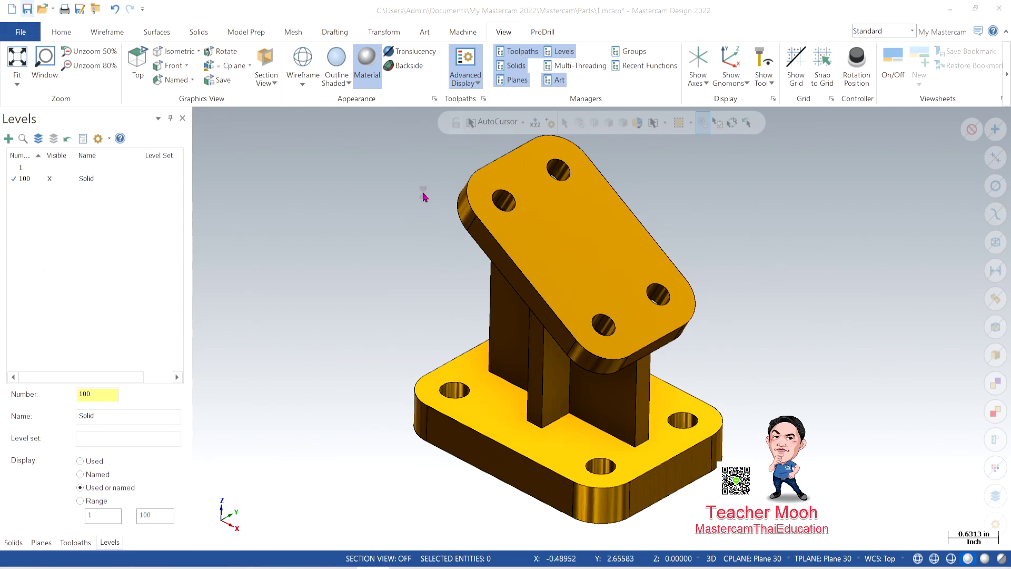
key("Escape")
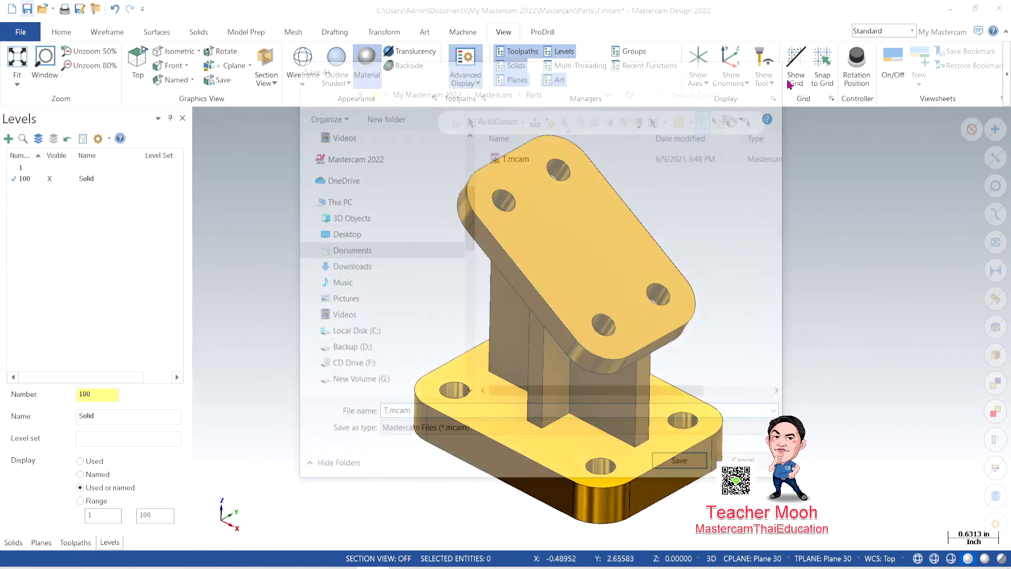
scroll(743, 227, "up", 2)
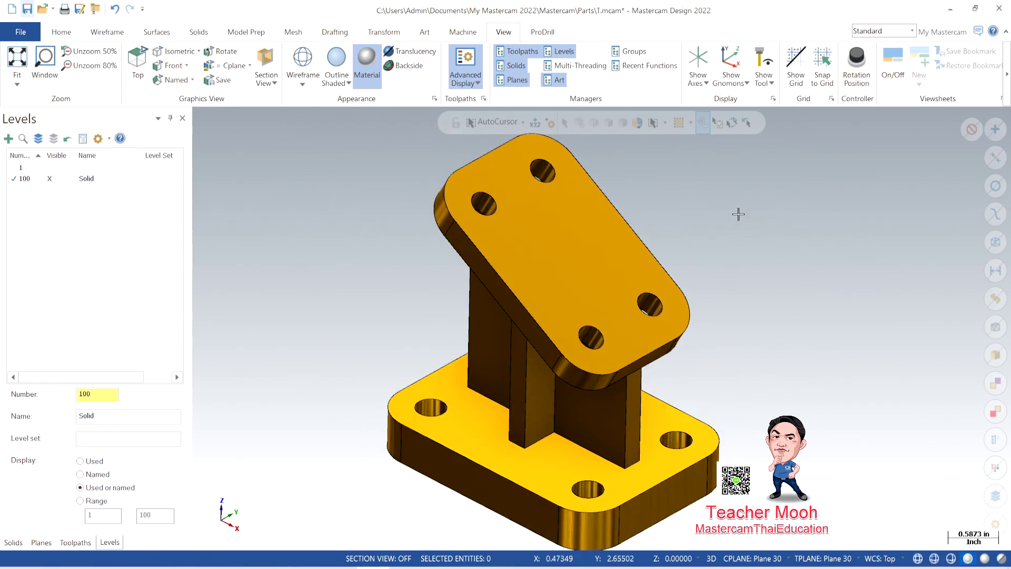
scroll(739, 214, "down", 1)
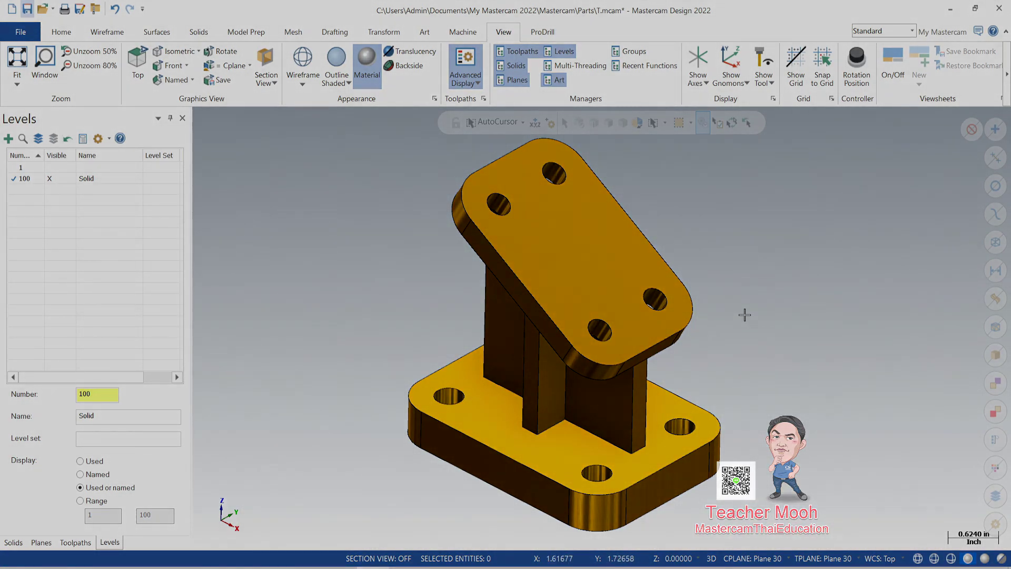
scroll(465, 359, "down", 1)
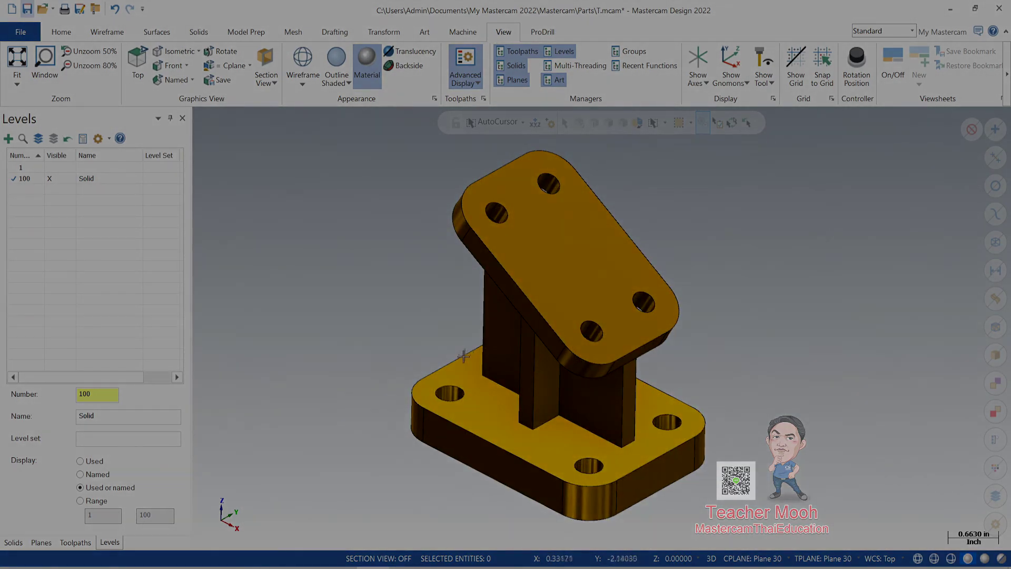
scroll(747, 282, "up", 1)
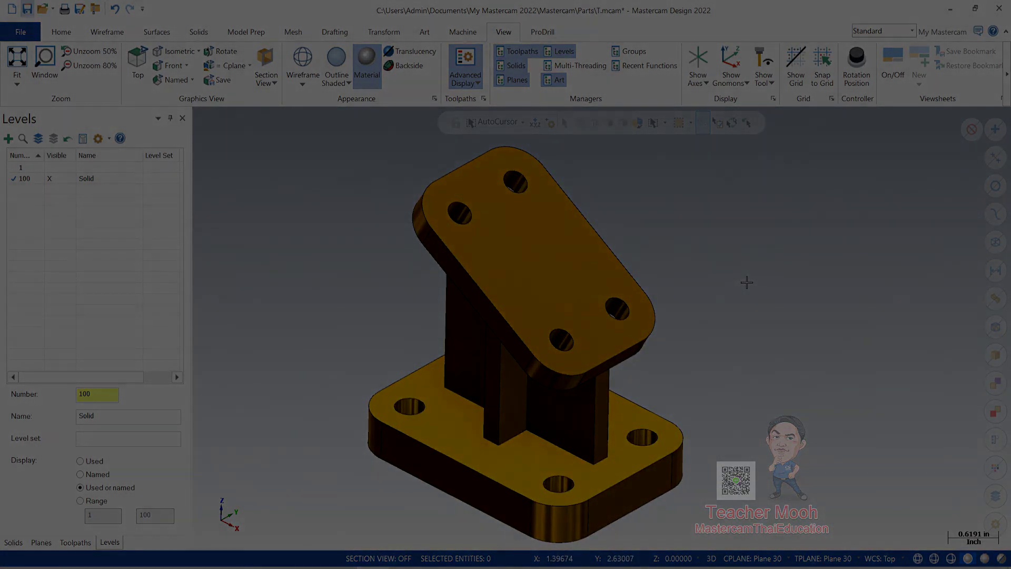